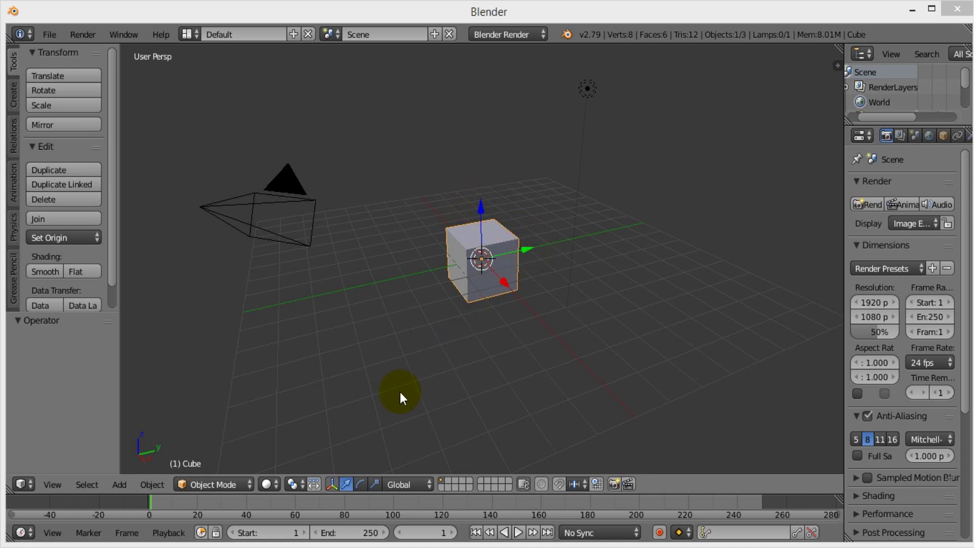
Cycle the cube's manipulator through move, rotate and scale, returning to move arrows.
left_click(347, 485)
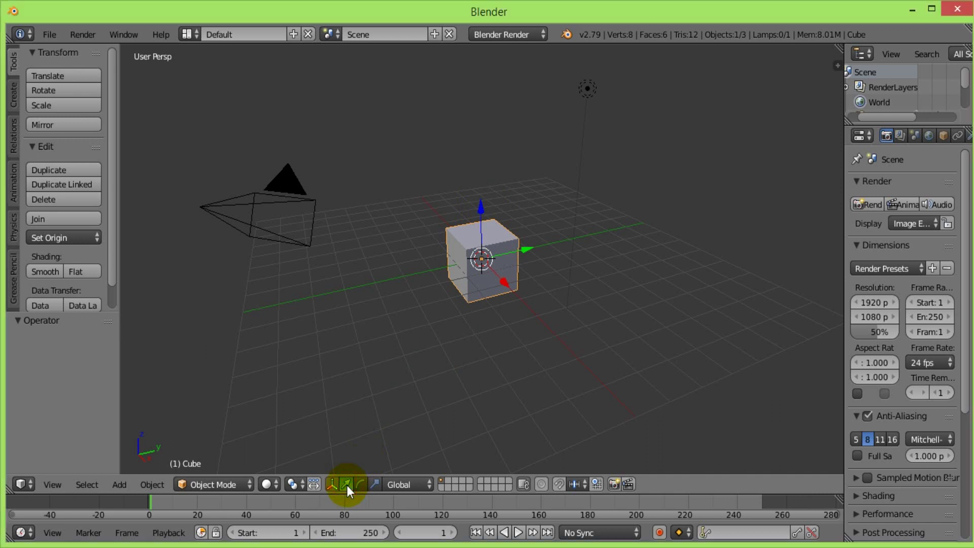
left_click(360, 483)
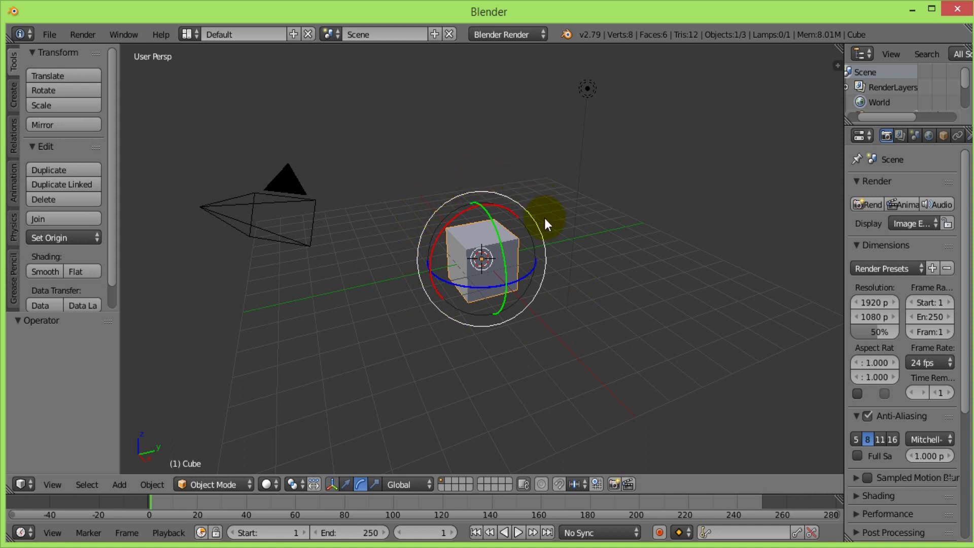
left_click(374, 485)
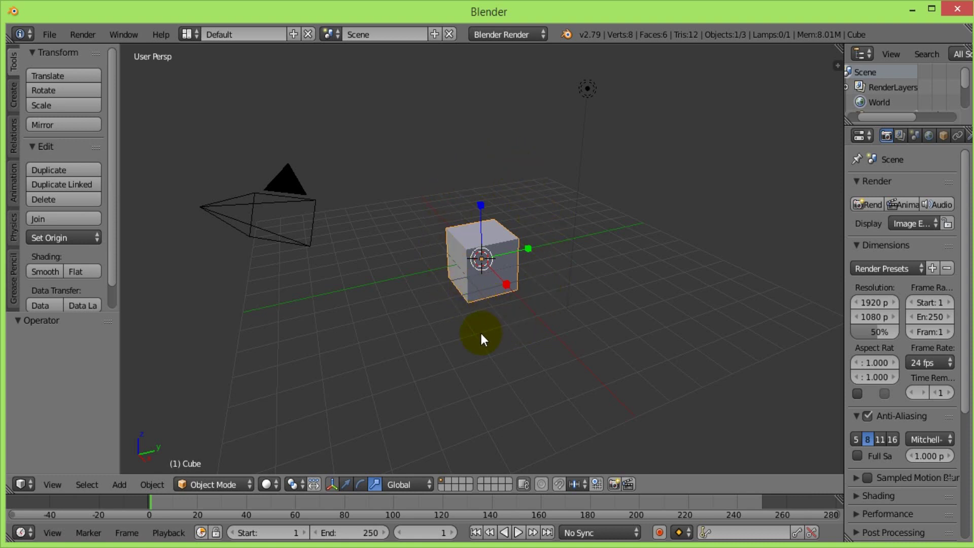
left_click(349, 484)
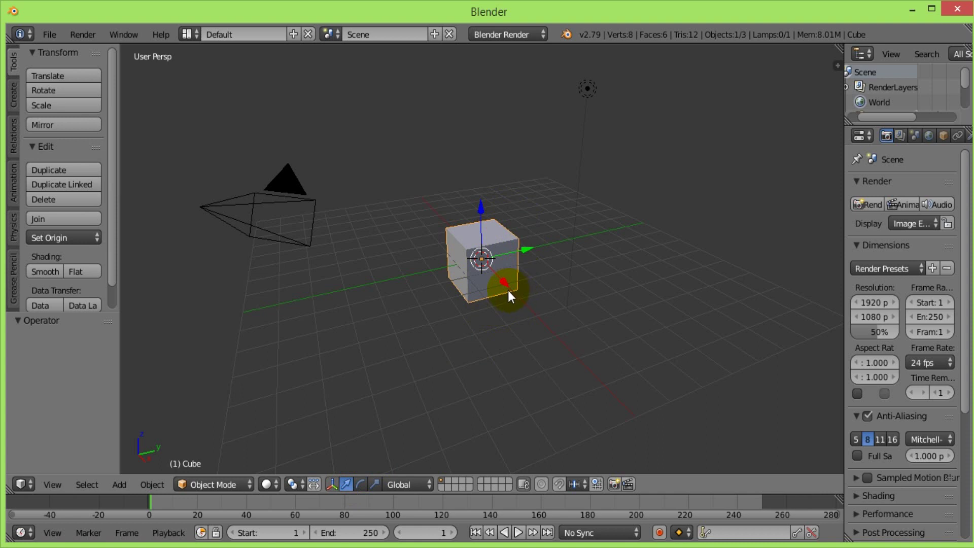
Drag the cube along X and Y, leaving it 3.186 units along X.
left_click_drag(507, 285, 523, 311)
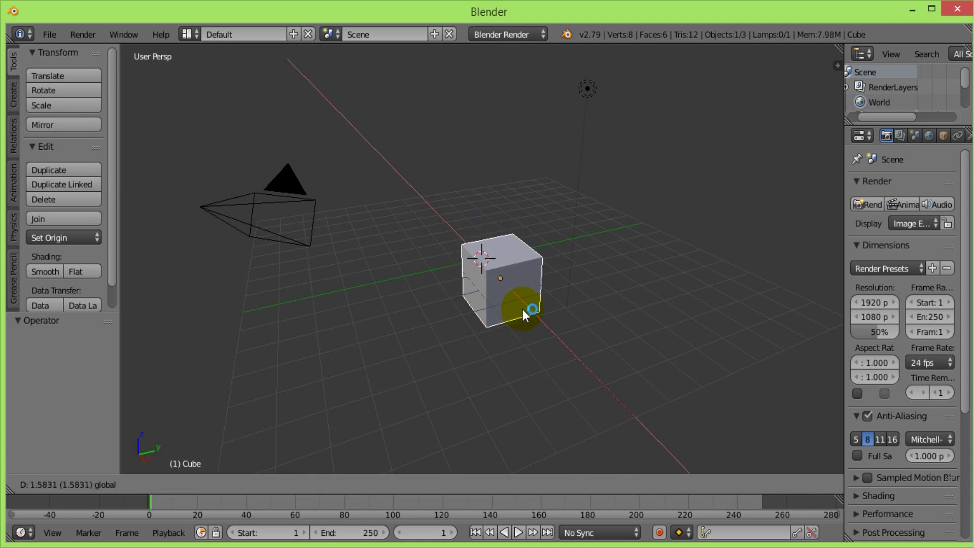
mouse_move(549, 269)
left_mouse_down()
mouse_move(575, 248)
mouse_move(517, 159)
left_mouse_up()
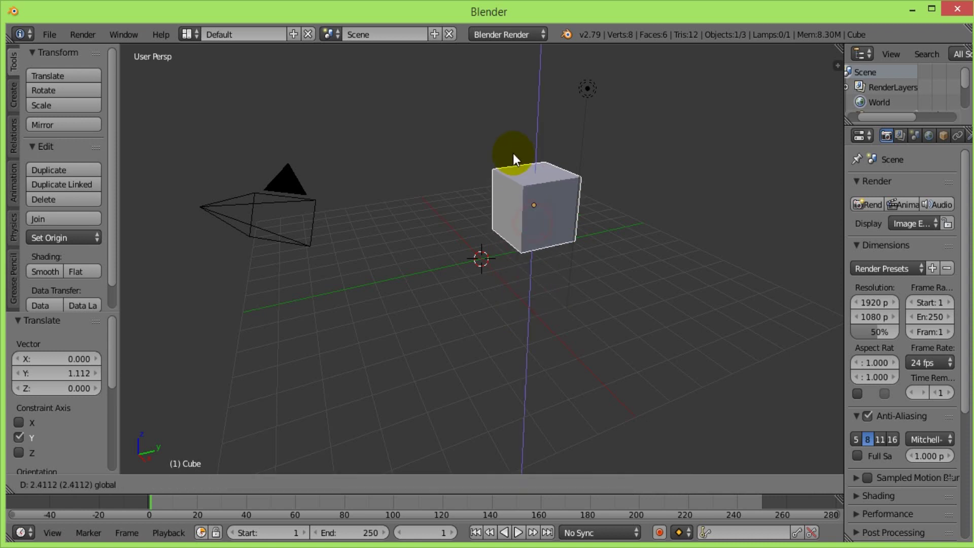
mouse_move(575, 198)
left_mouse_down()
mouse_move(479, 234)
mouse_move(481, 304)
left_mouse_up()
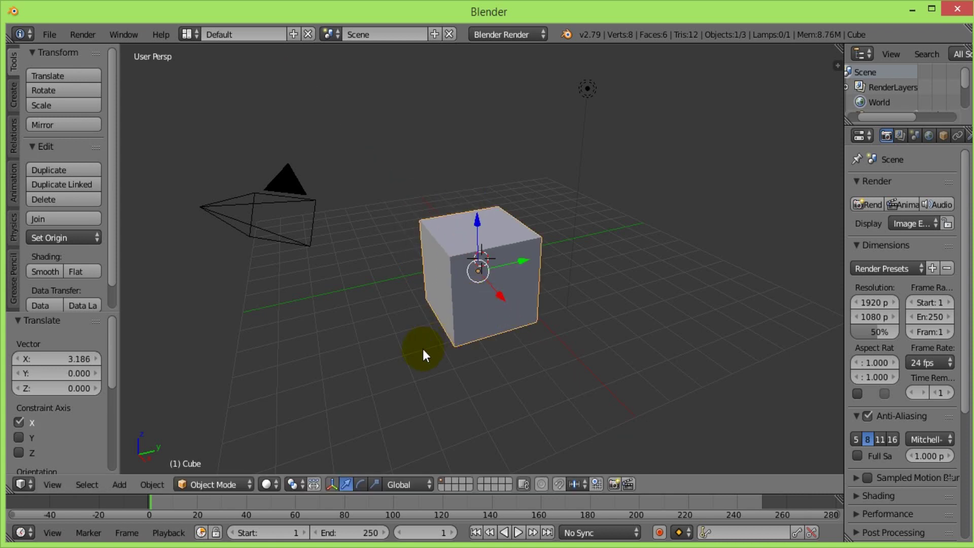
Rotate the cube with the rotation rings, finishing with a 21.2° tilt about X.
left_click(360, 483)
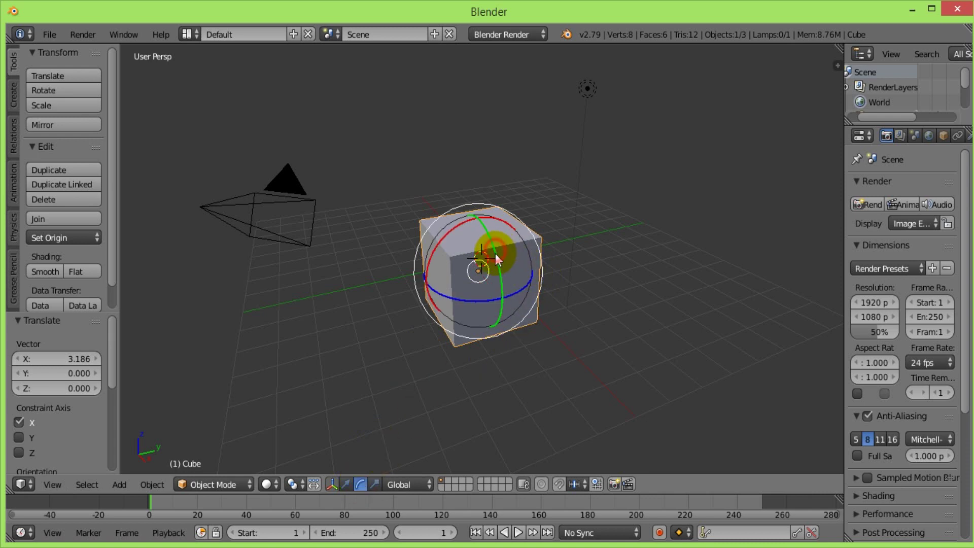
left_click_drag(496, 254, 522, 282)
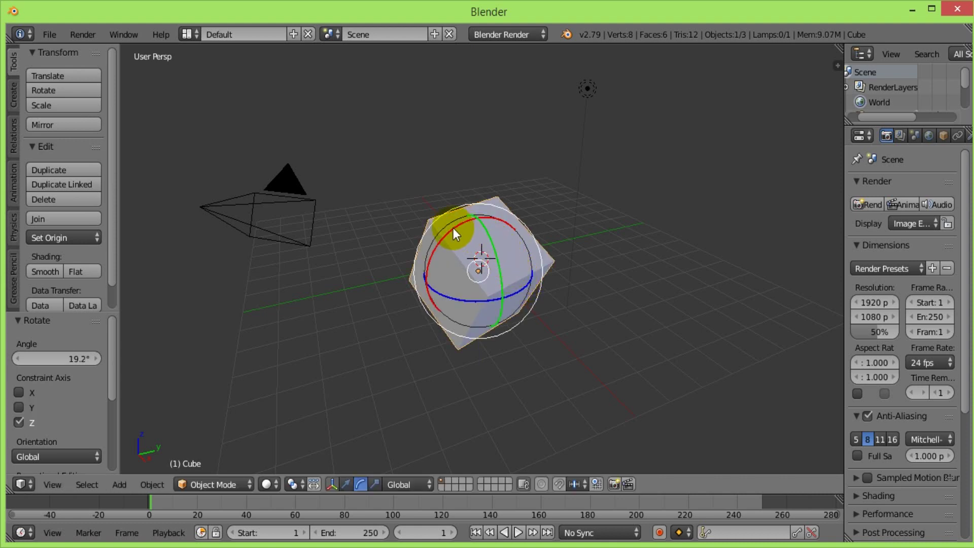
left_click_drag(453, 228, 440, 240)
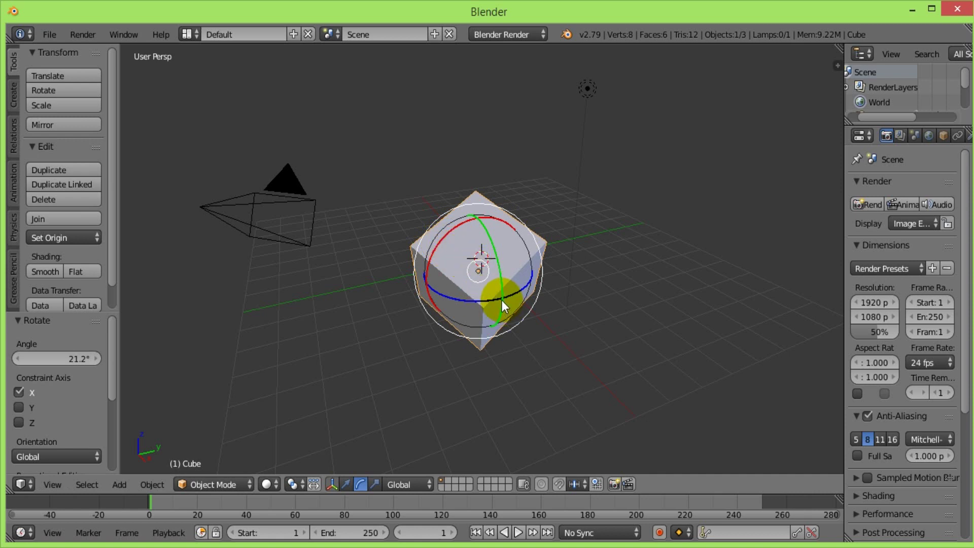
left_click(376, 484)
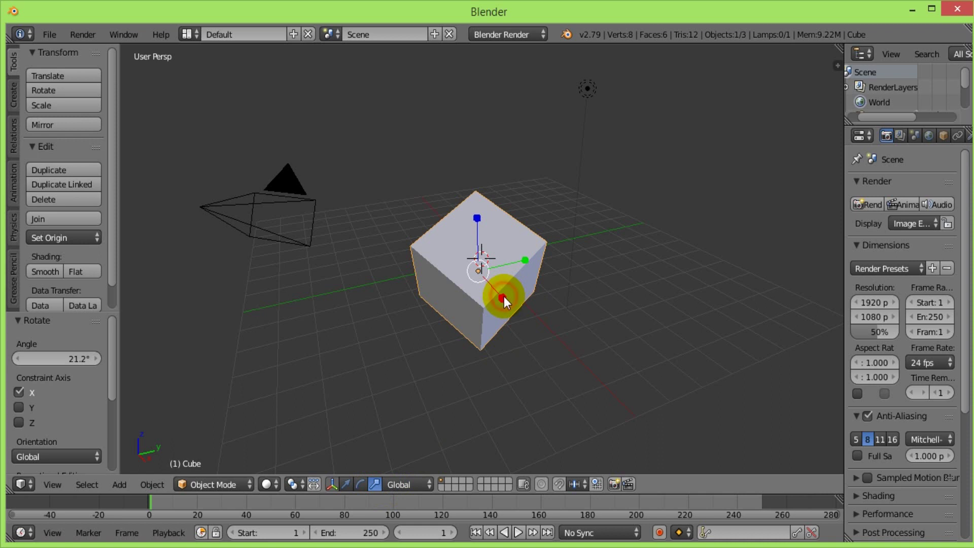
Scale the cube uniformly to 1.484, then shift it -0.724 along X.
left_click_drag(504, 296, 514, 311)
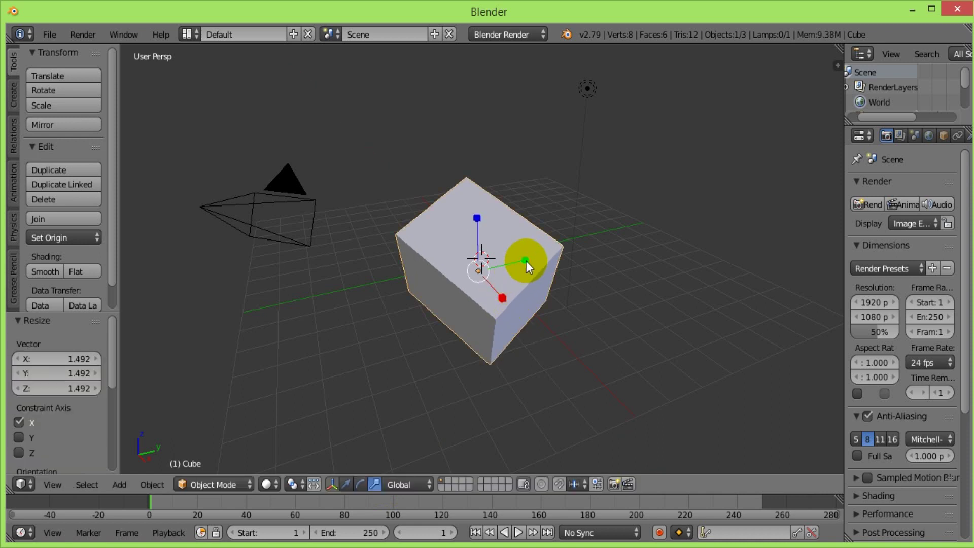
left_click_drag(527, 261, 541, 260)
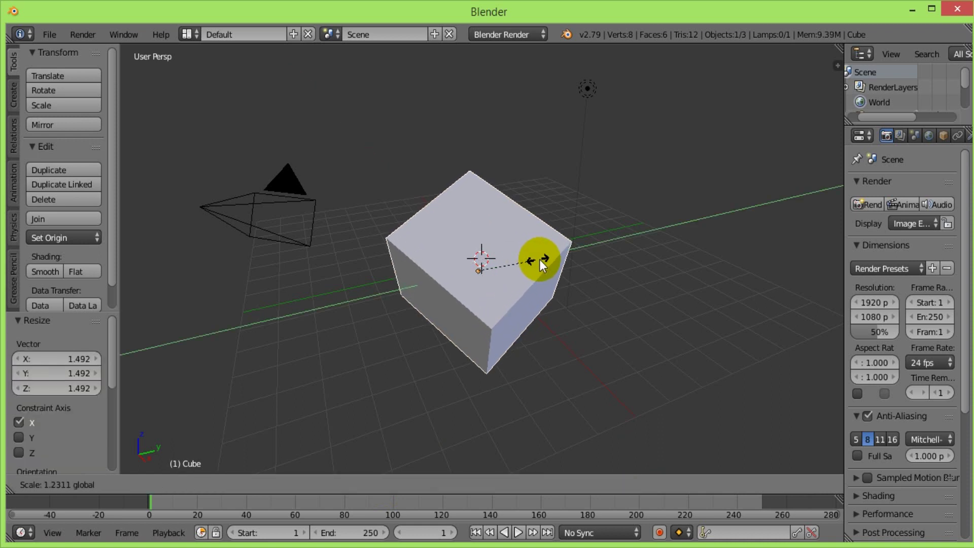
left_click_drag(478, 218, 471, 192)
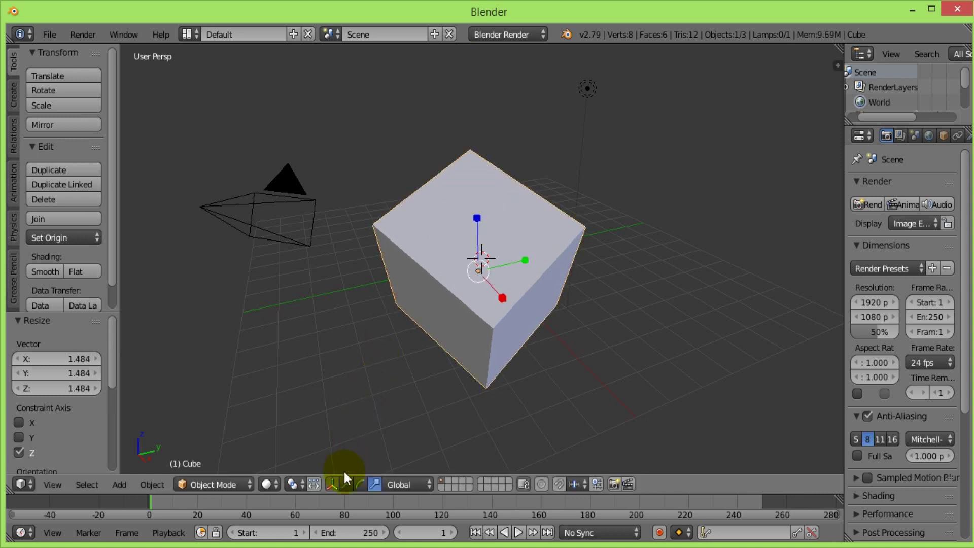
left_click(344, 484)
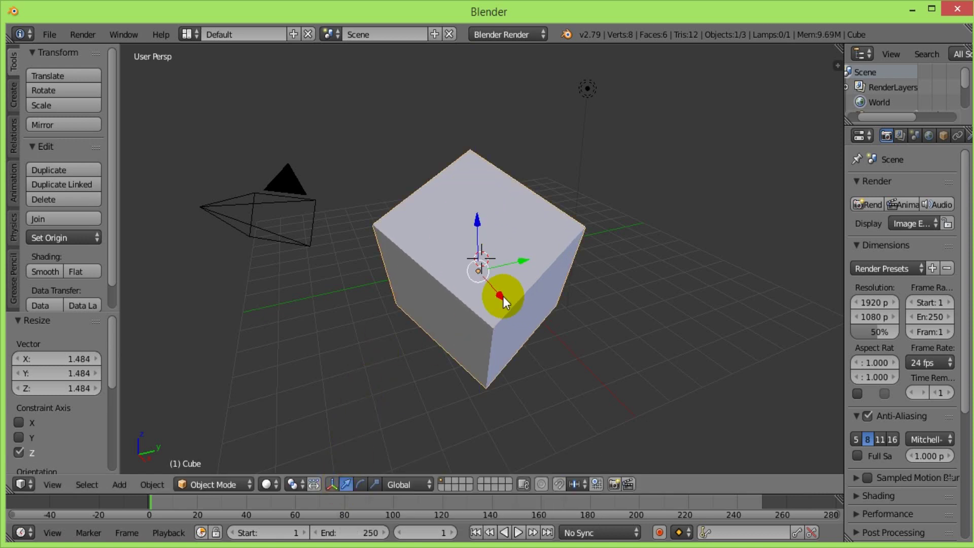
mouse_move(501, 298)
left_mouse_down()
mouse_move(512, 307)
mouse_move(466, 219)
mouse_move(493, 277)
left_mouse_up()
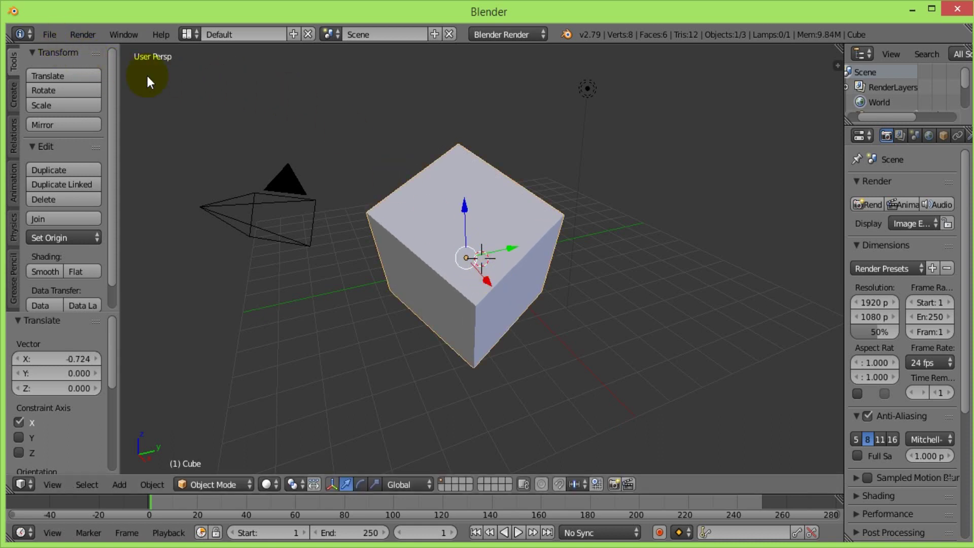
Switch the viewport to quad view and slide the cube left along X.
left_click(57, 483)
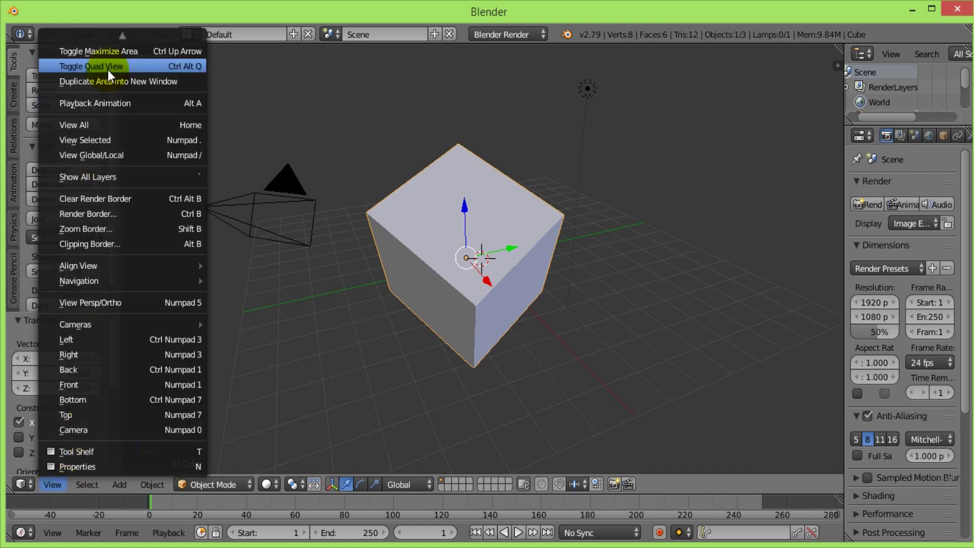
left_click(128, 66)
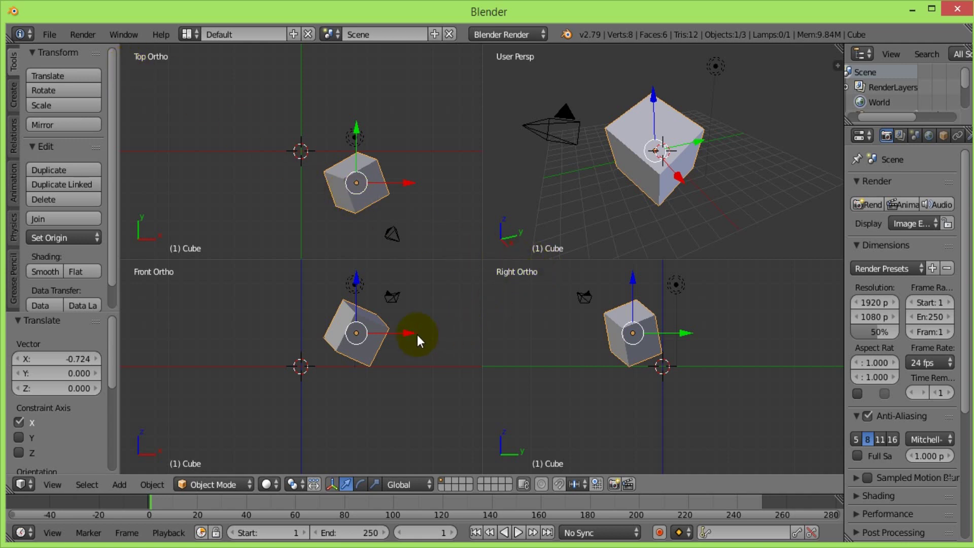
left_click_drag(406, 334, 351, 339)
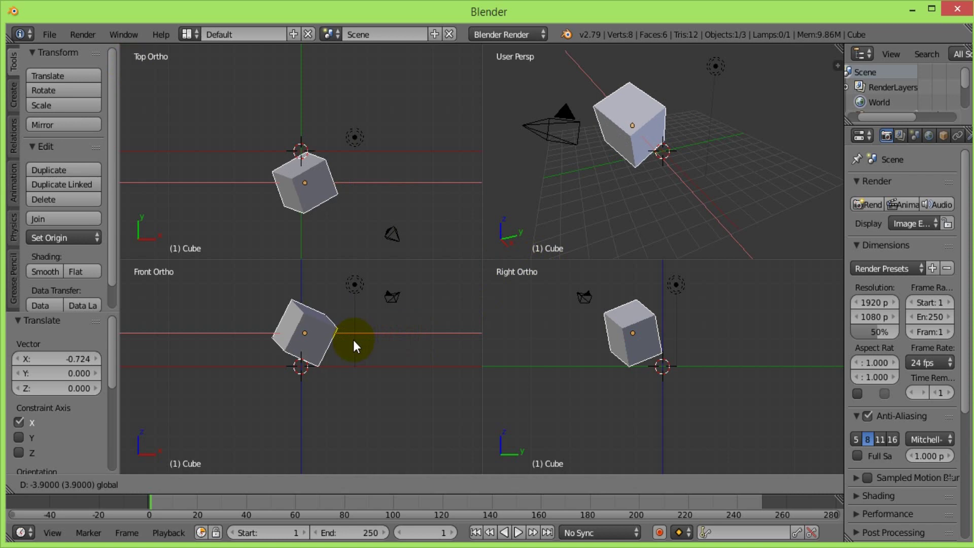
left_click(351, 339)
Move the cube -2.329 along Z and 2.275 along Y, then nudge it -0.108 along X.
left_click_drag(302, 284, 304, 315)
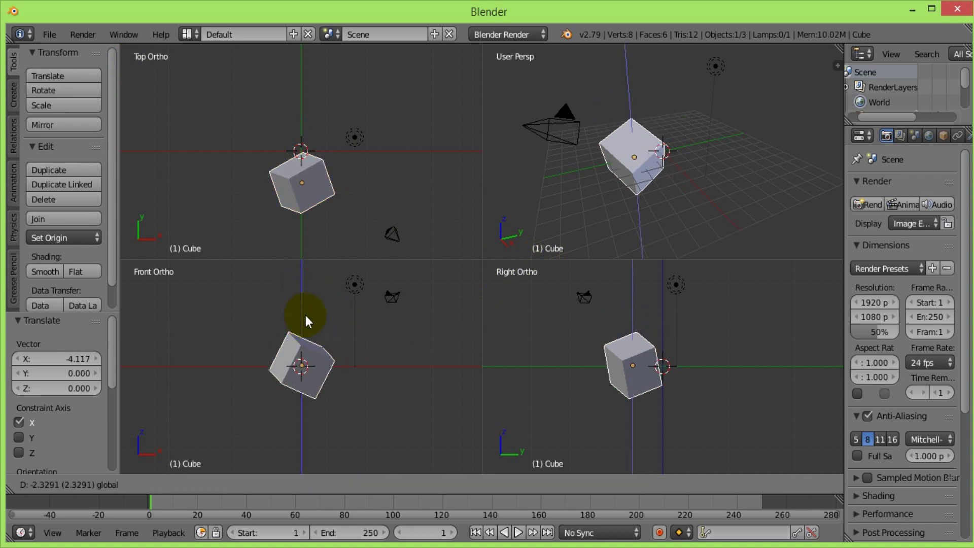
left_click(306, 316)
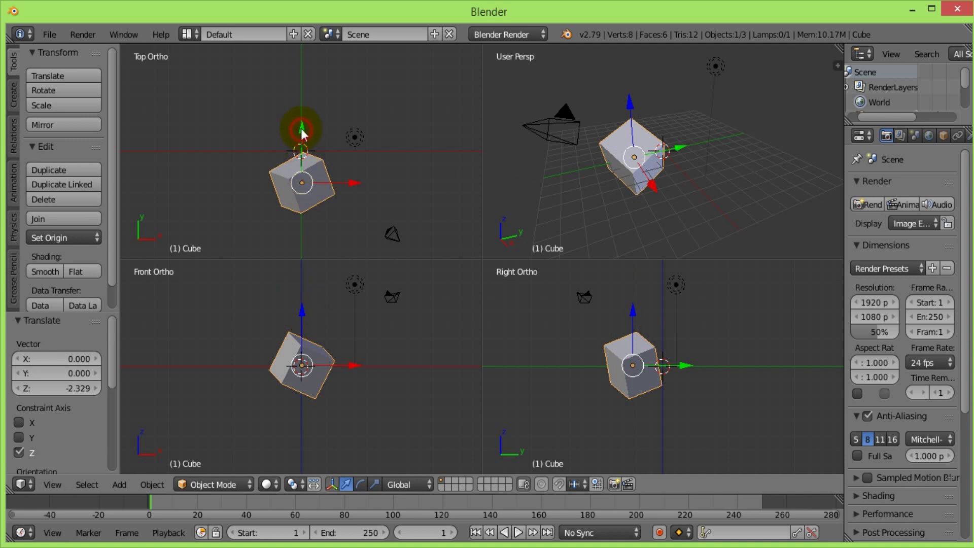
left_click_drag(303, 129, 297, 99)
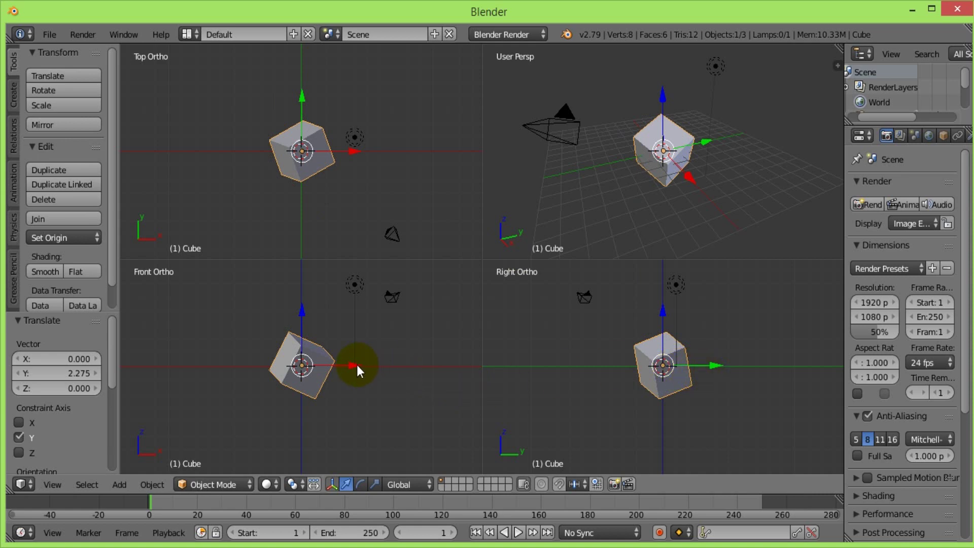
left_click_drag(356, 363, 356, 361)
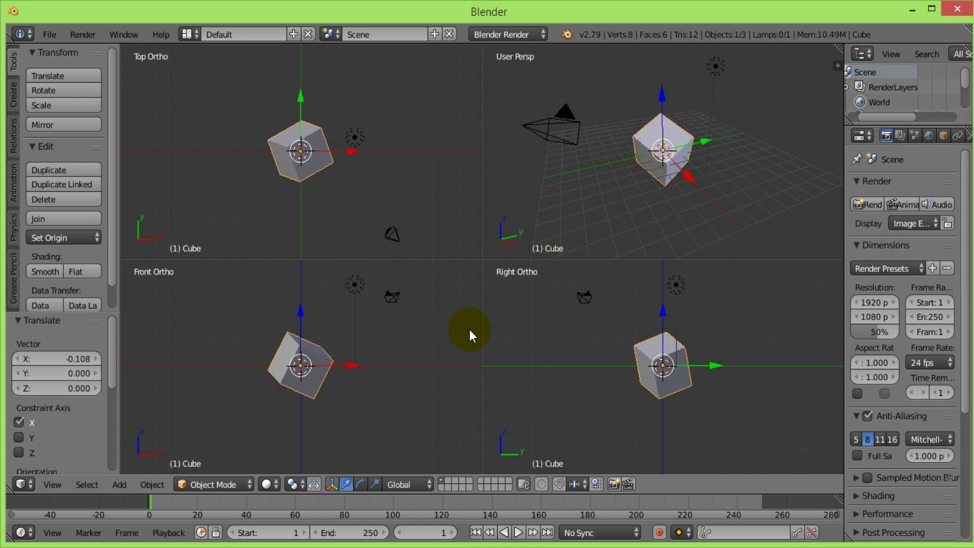
Rotate the cube 34.5° about Y and 3.19° about X.
left_click(360, 485)
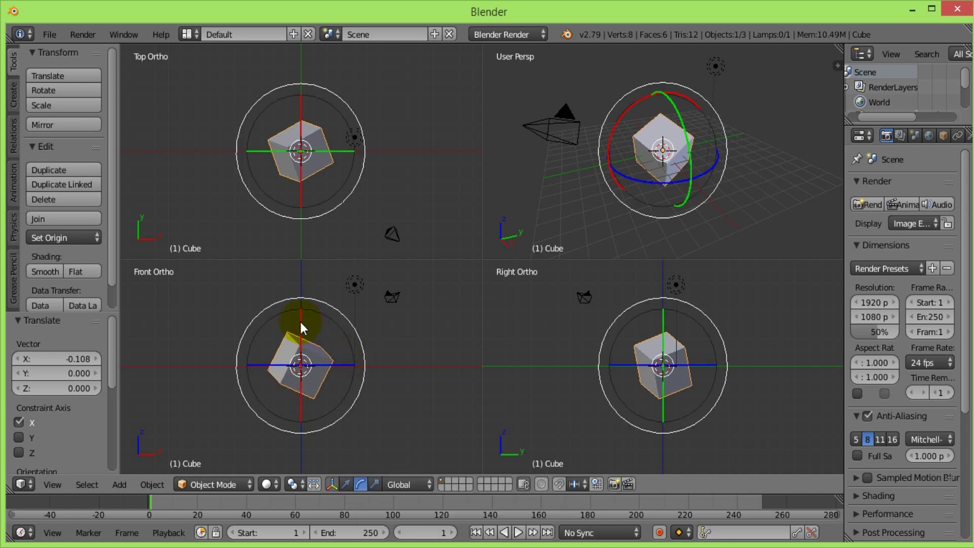
left_click_drag(301, 323, 300, 305)
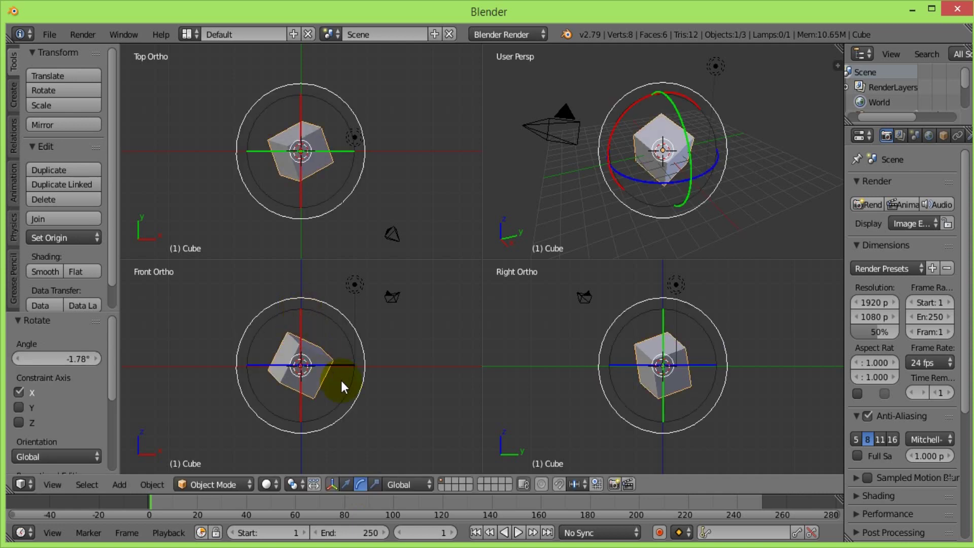
mouse_move(337, 367)
left_mouse_down()
mouse_move(309, 371)
mouse_move(346, 366)
mouse_move(334, 368)
left_mouse_up()
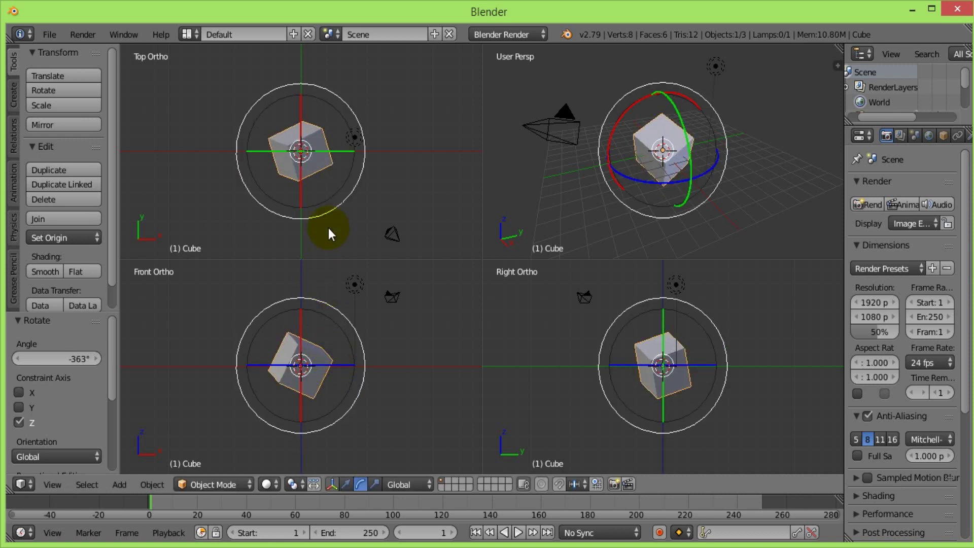
left_click_drag(345, 152, 313, 159)
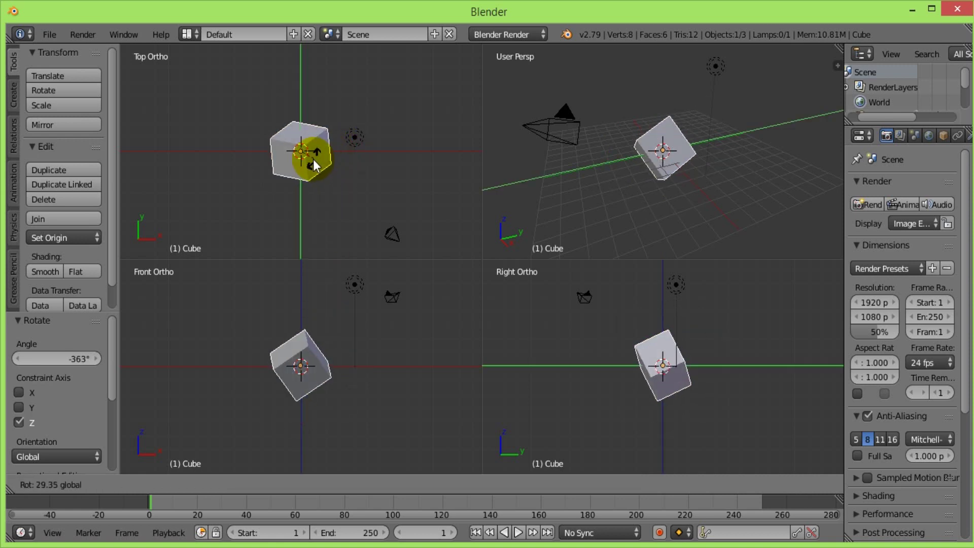
left_click(313, 160)
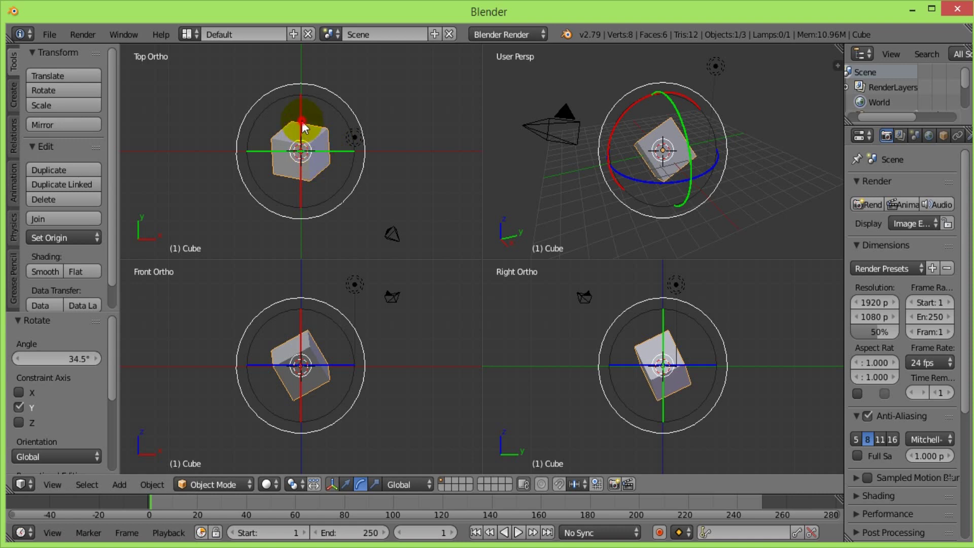
left_click_drag(303, 131, 311, 68)
left_click(312, 66)
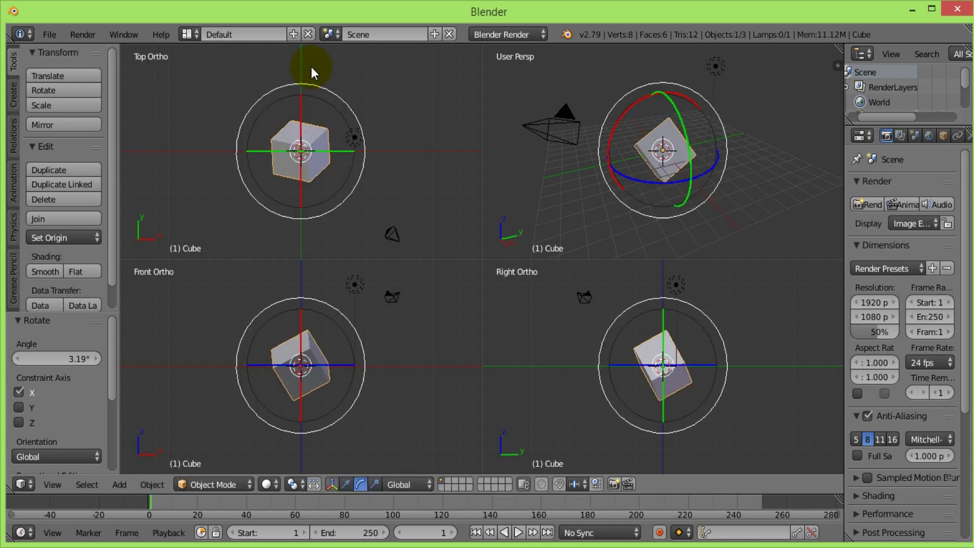
Spin the cube, tilt it -23.6° about X, then turn it back -2.24° to nearly upright.
mouse_move(304, 196)
left_mouse_down()
mouse_move(302, 150)
mouse_move(300, 172)
left_mouse_up()
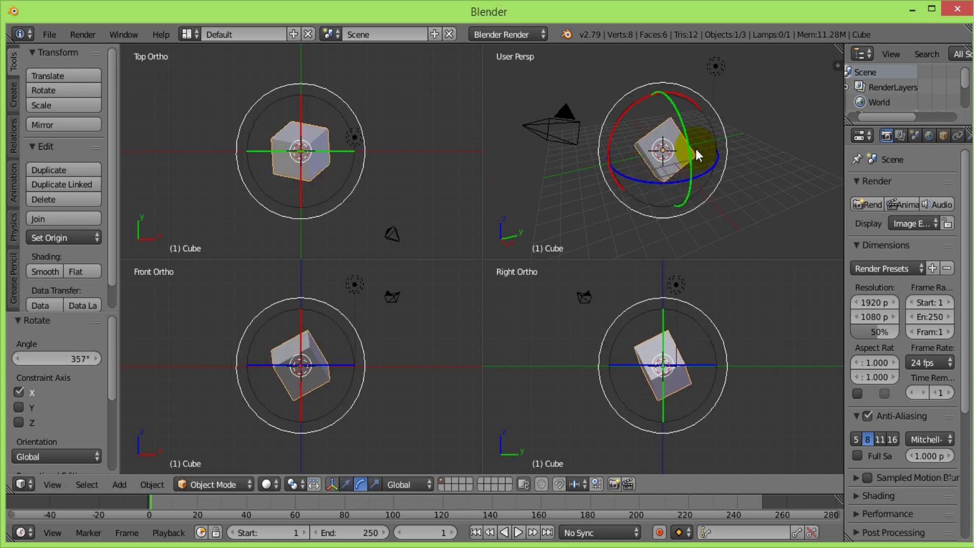
left_click_drag(689, 146, 692, 163)
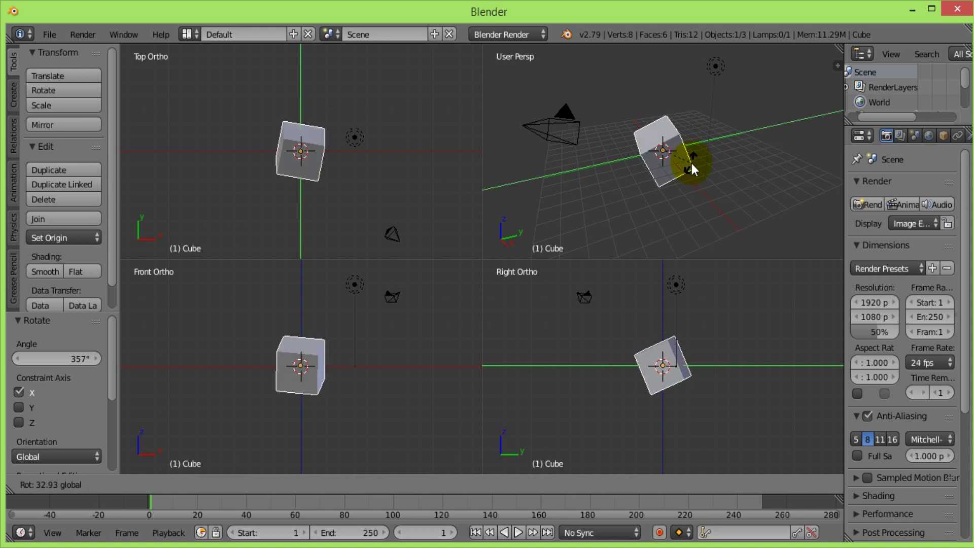
mouse_move(693, 163)
left_mouse_down()
mouse_move(693, 155)
mouse_move(697, 164)
mouse_move(668, 184)
mouse_move(683, 187)
left_mouse_up()
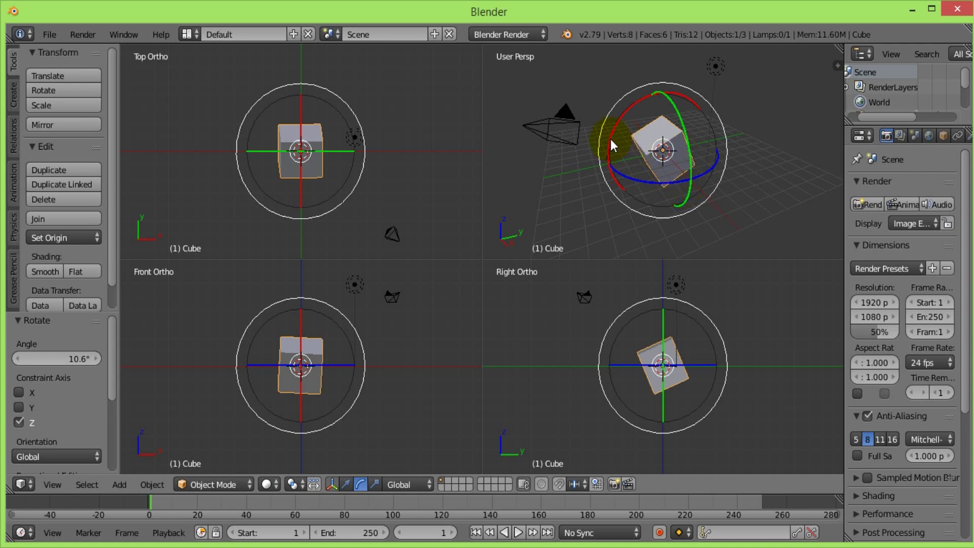
left_click_drag(611, 140, 612, 112)
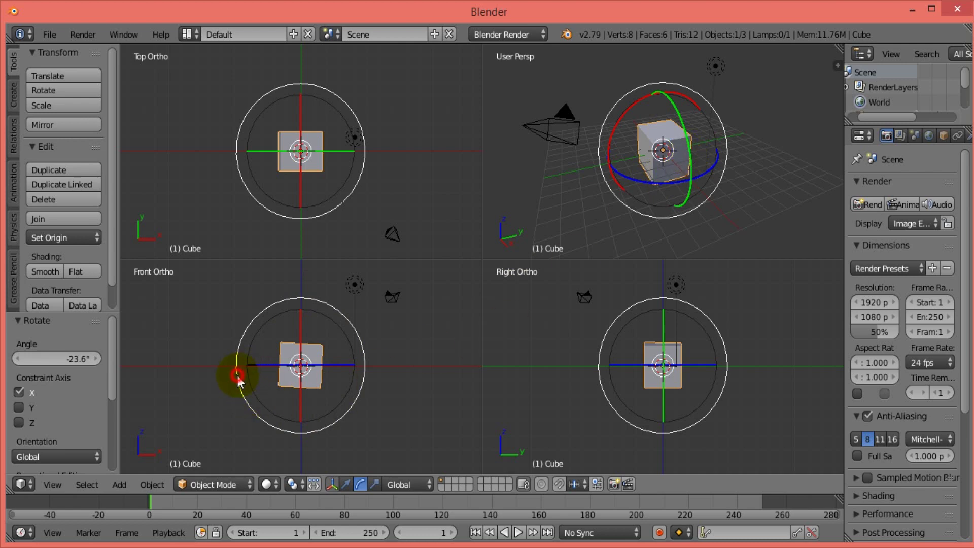
left_click_drag(239, 375, 240, 378)
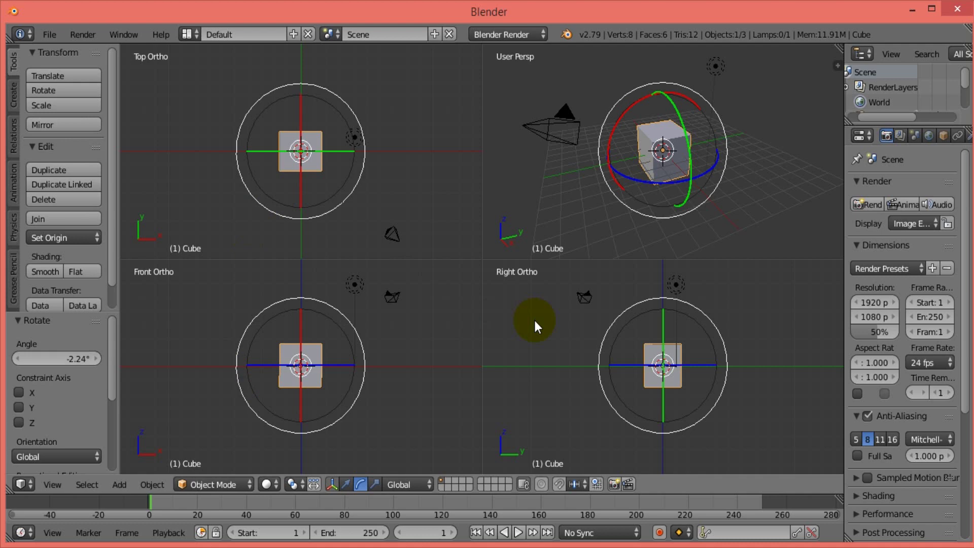
Stretch the cube along X, Z and Y with the scale handles and S Z.
left_click(376, 484)
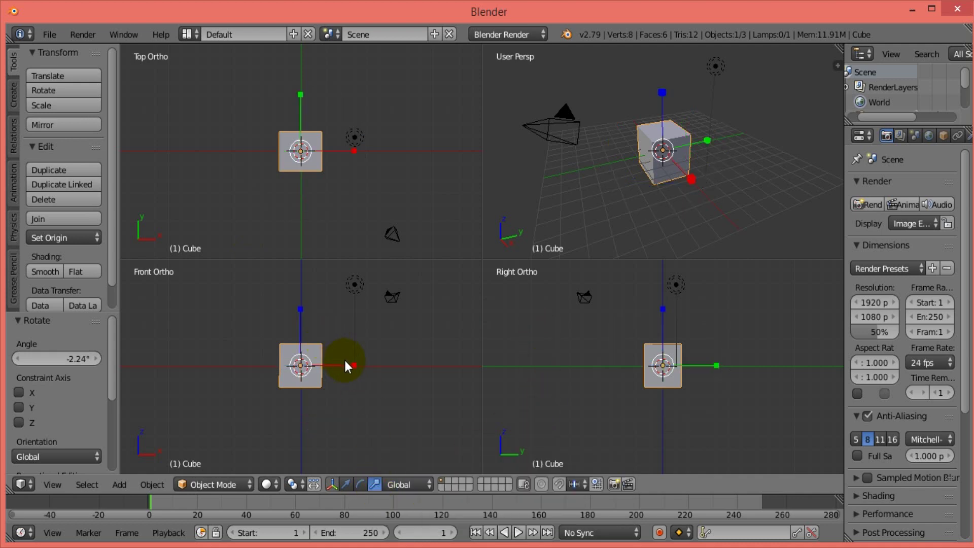
left_click_drag(354, 365, 381, 365)
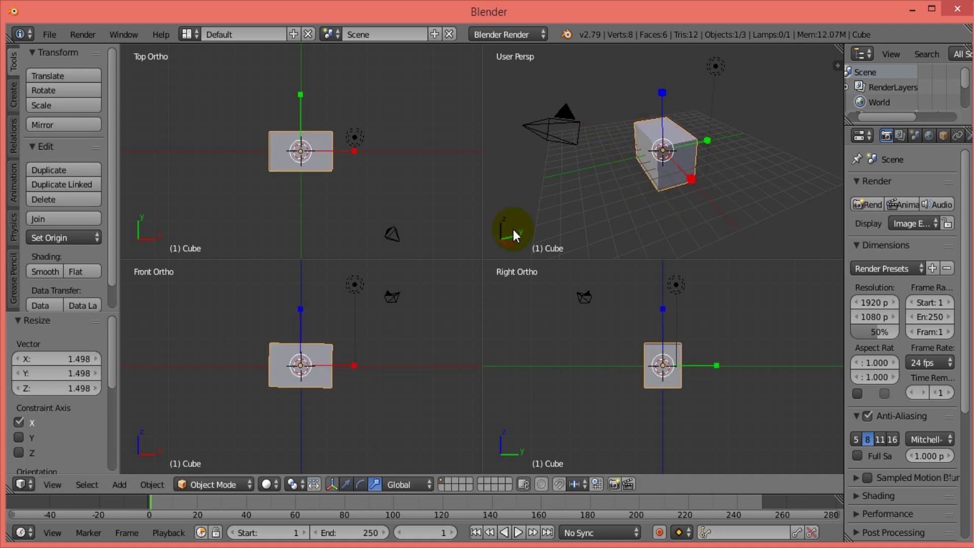
key("s")
key("z")
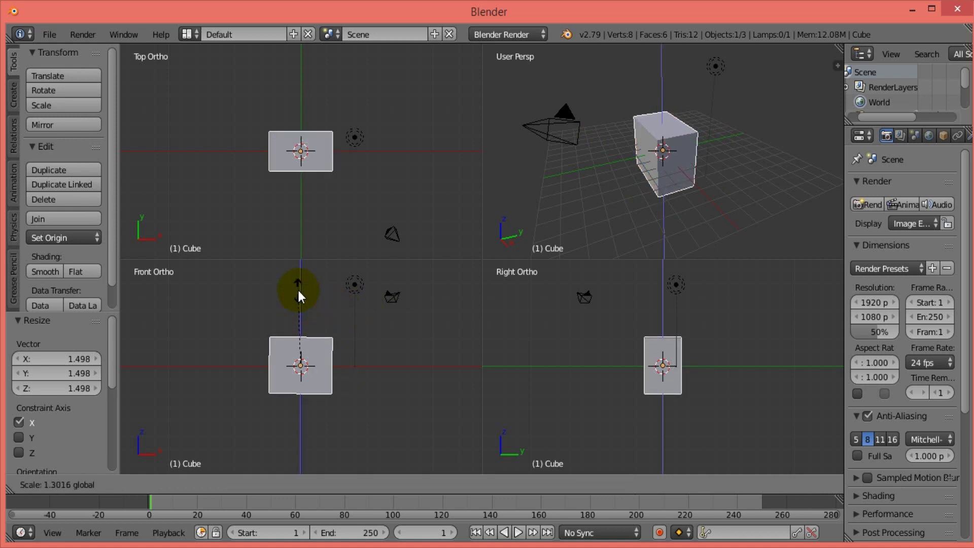
left_click(299, 286)
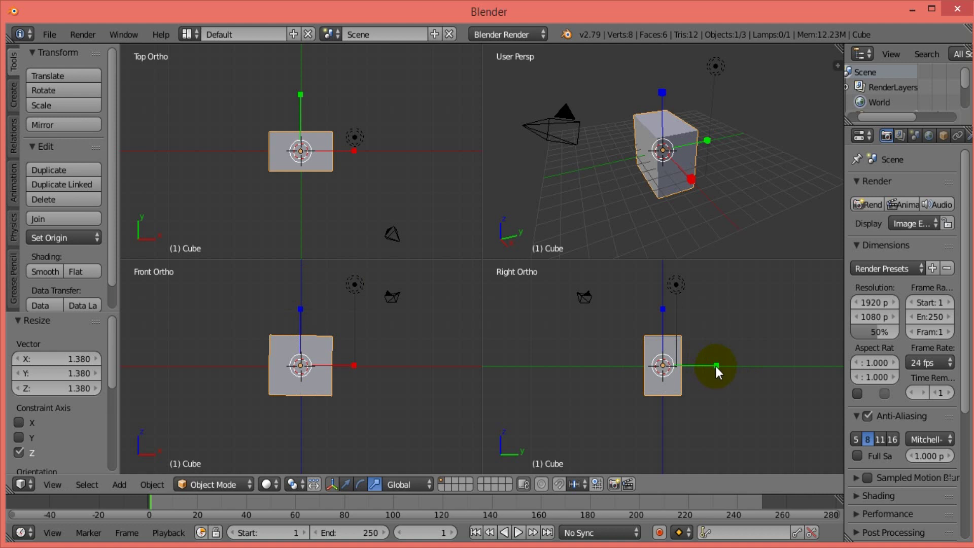
left_click_drag(716, 365, 738, 364)
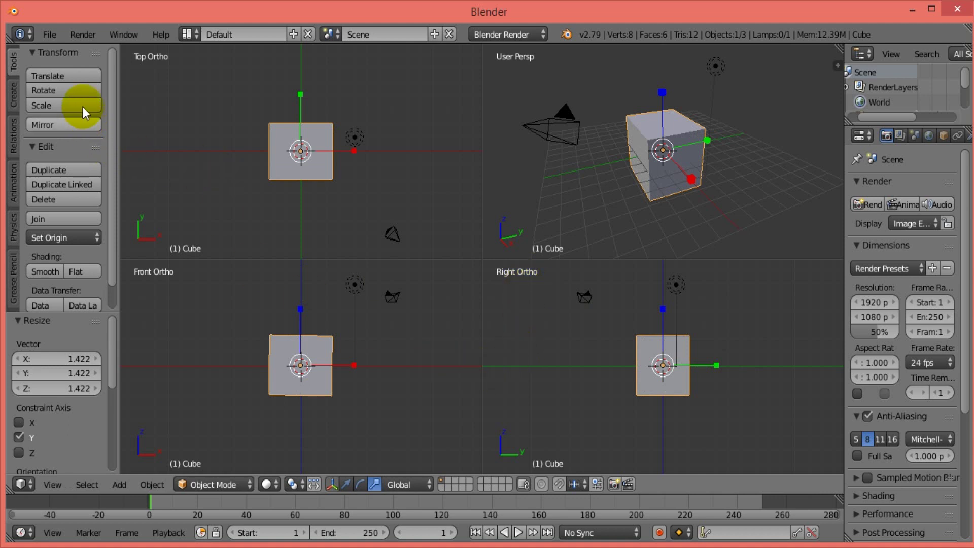
Start a Translate and a Rotate, cancelling each with Esc to keep position and rotation.
left_click(76, 74)
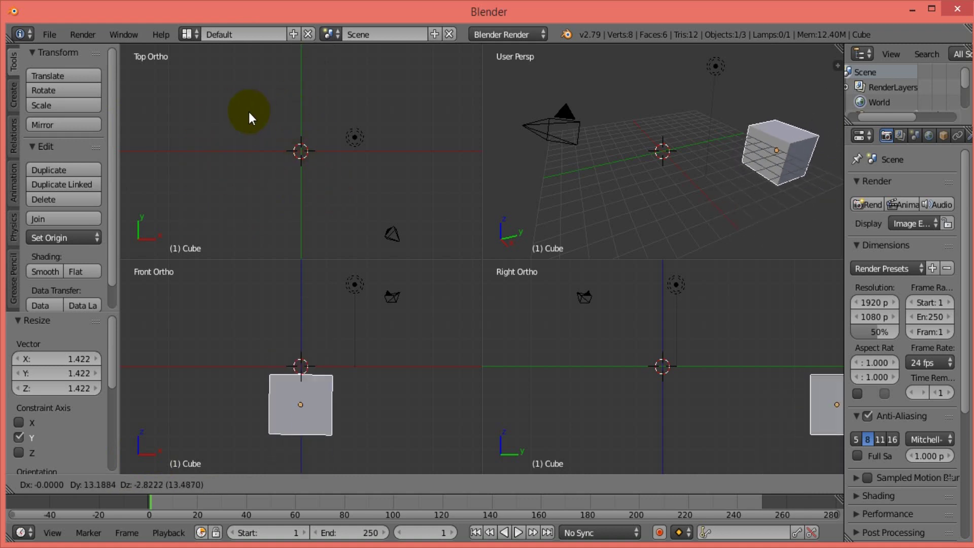
key("Escape")
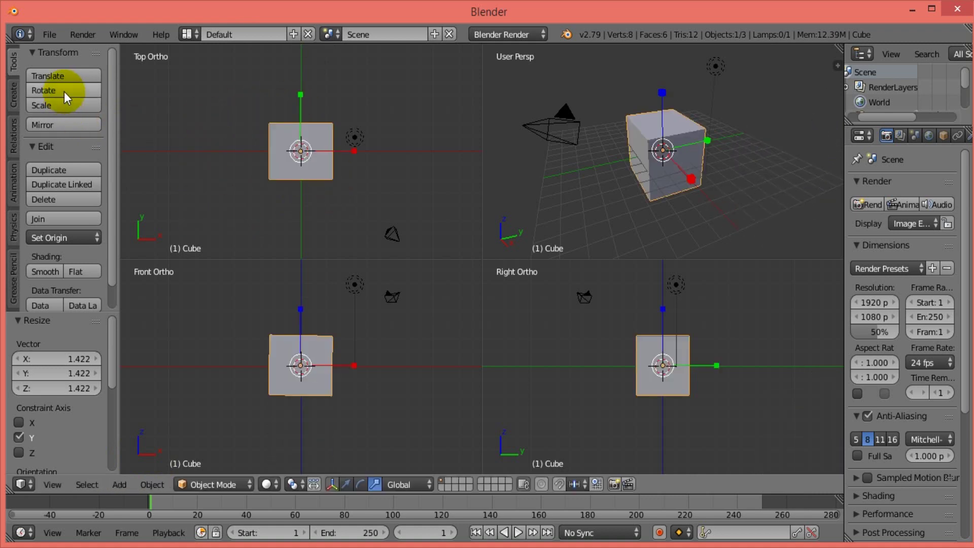
left_click(65, 92)
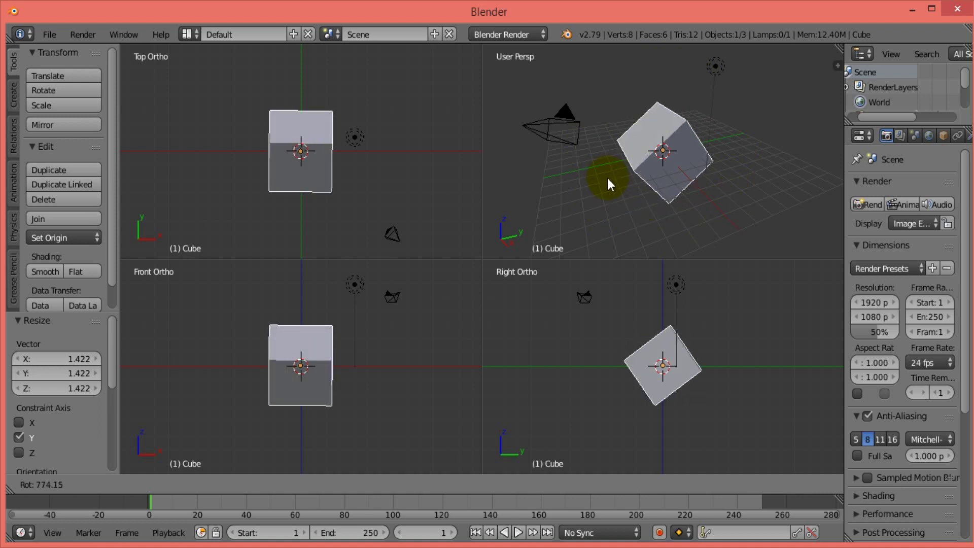
key("Escape")
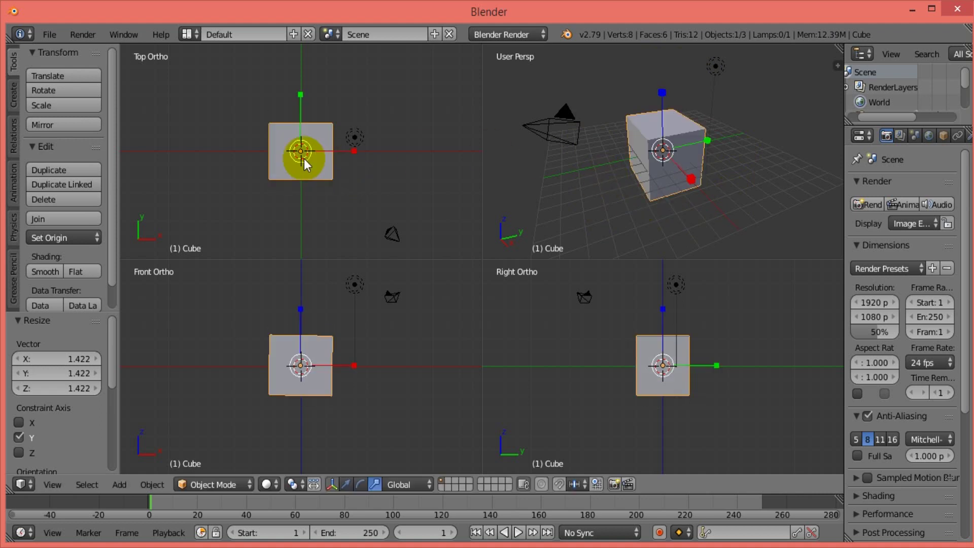
Scale the cube down to 0.877 and apply a Mirror from the Tools panel.
left_click(89, 109)
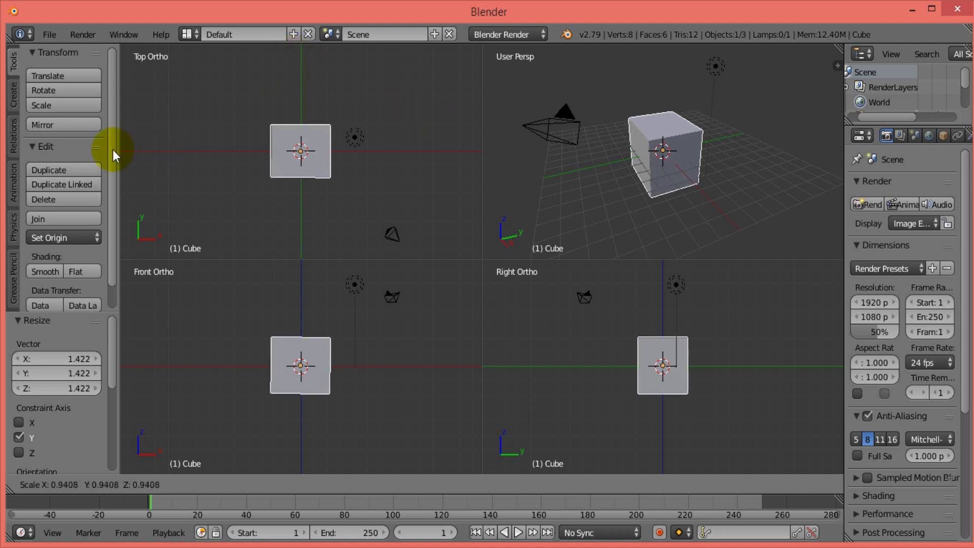
left_click(171, 114)
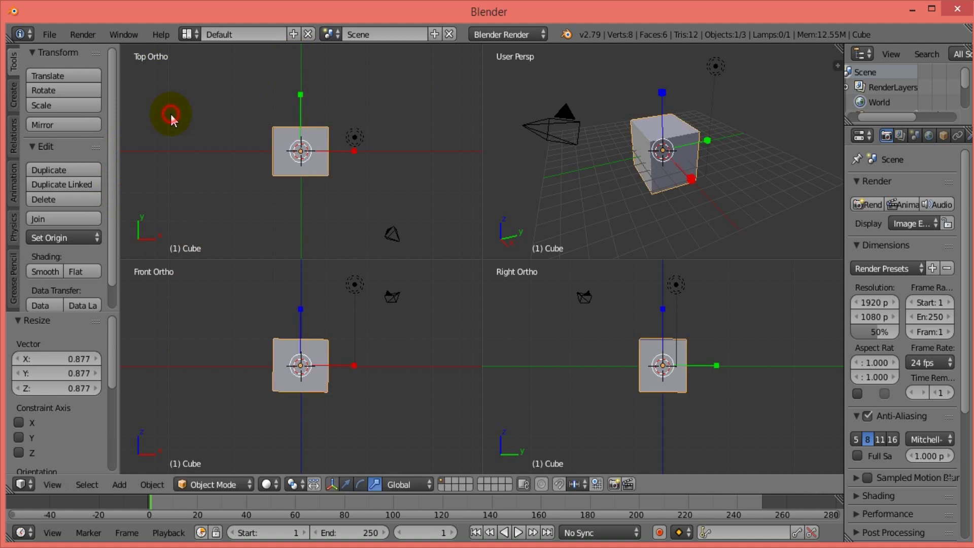
left_click(69, 126)
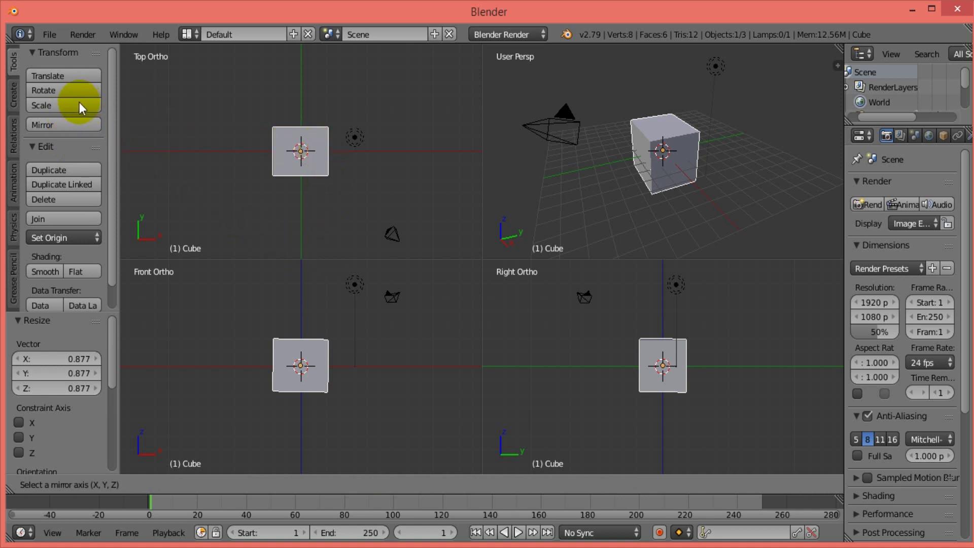
left_click(71, 76)
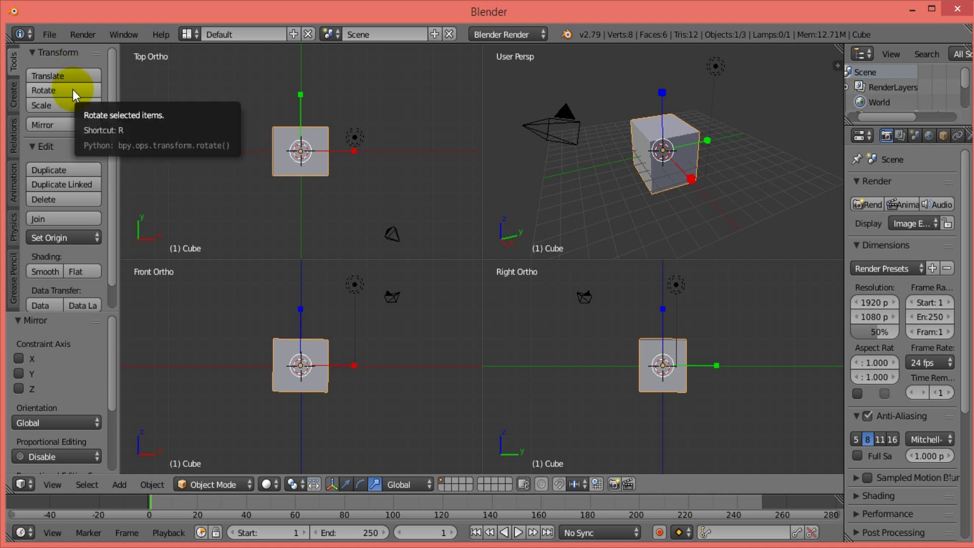
Rotate the cube -1.38°, then cancel a second Mirror with a right-click.
left_click(73, 89)
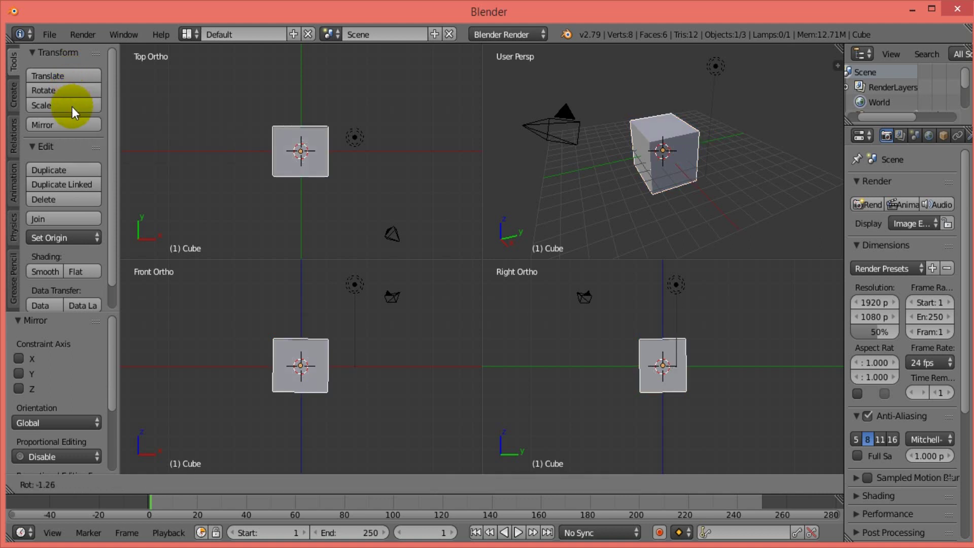
left_click(73, 107)
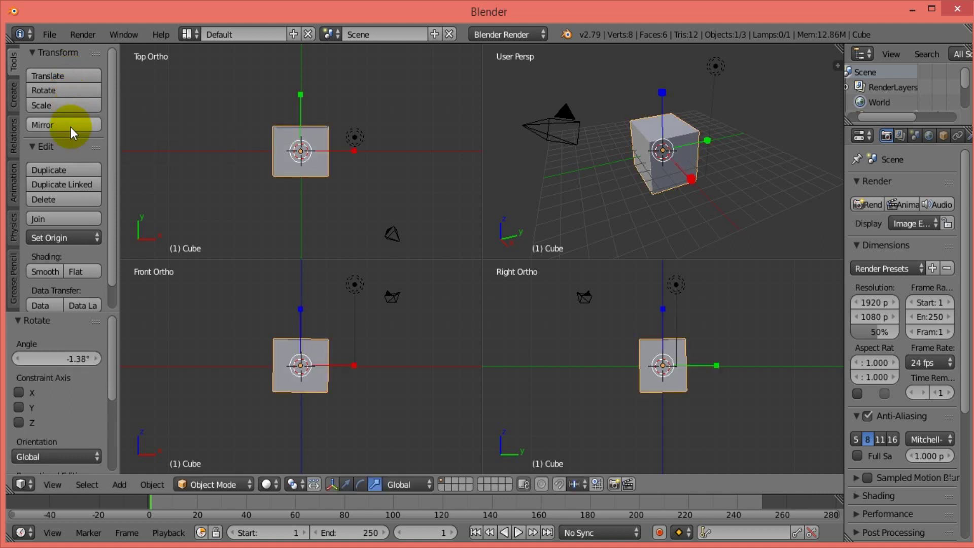
left_click(70, 126)
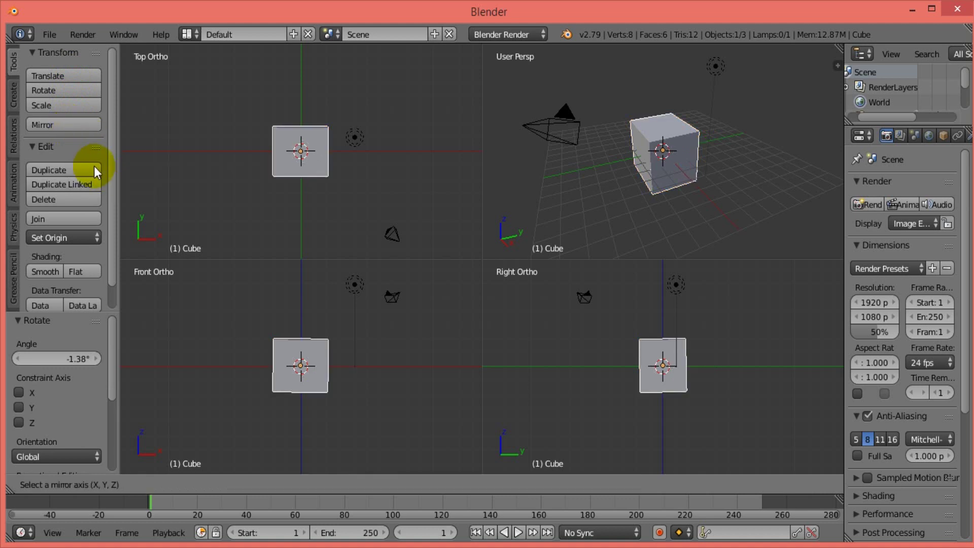
right_click(311, 420)
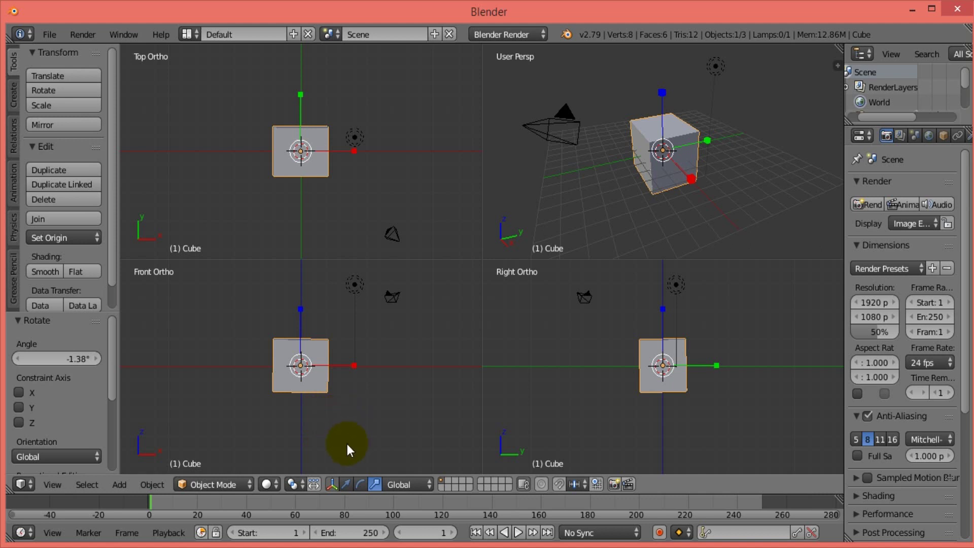
Cycle the cube's manipulator through move, rotate and scale, ending on move arrows.
left_click(349, 483)
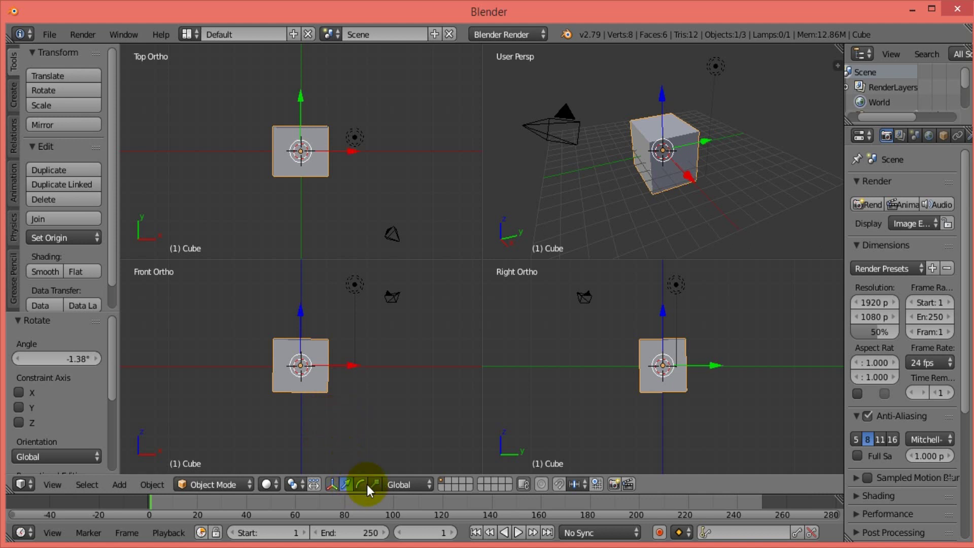
left_click(362, 483)
left_click(376, 484)
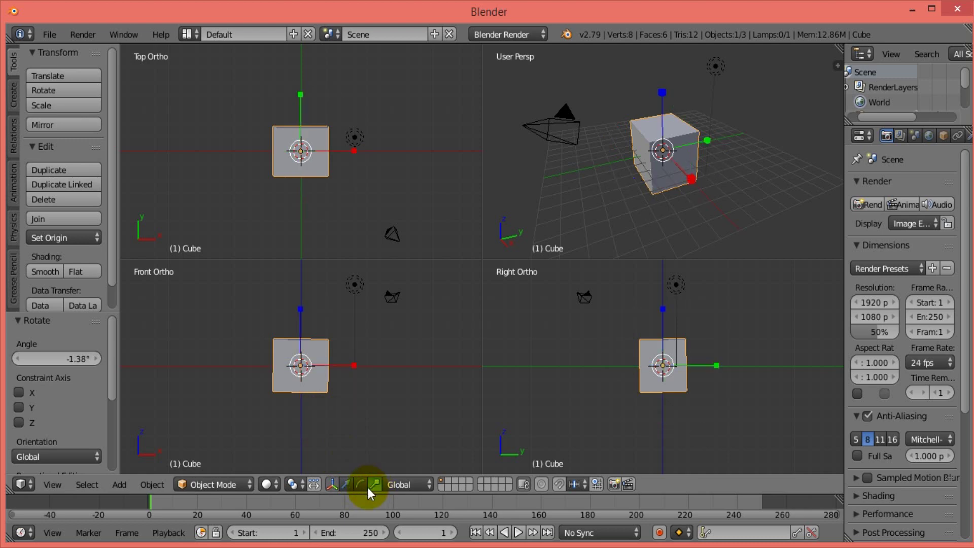
left_click(345, 485)
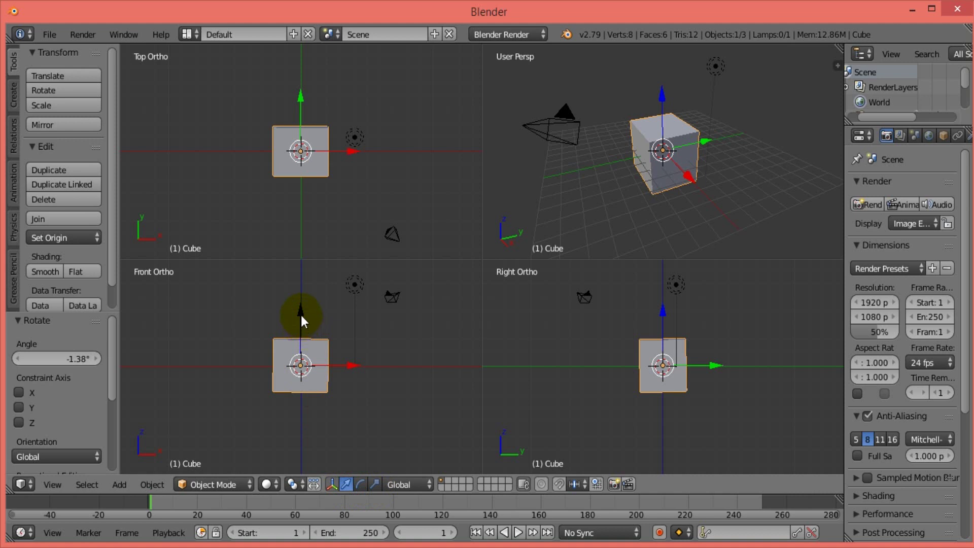
Drag the Z arrow with no net offset, then nudge the cube to X -0.054.
left_click_drag(301, 316, 299, 314)
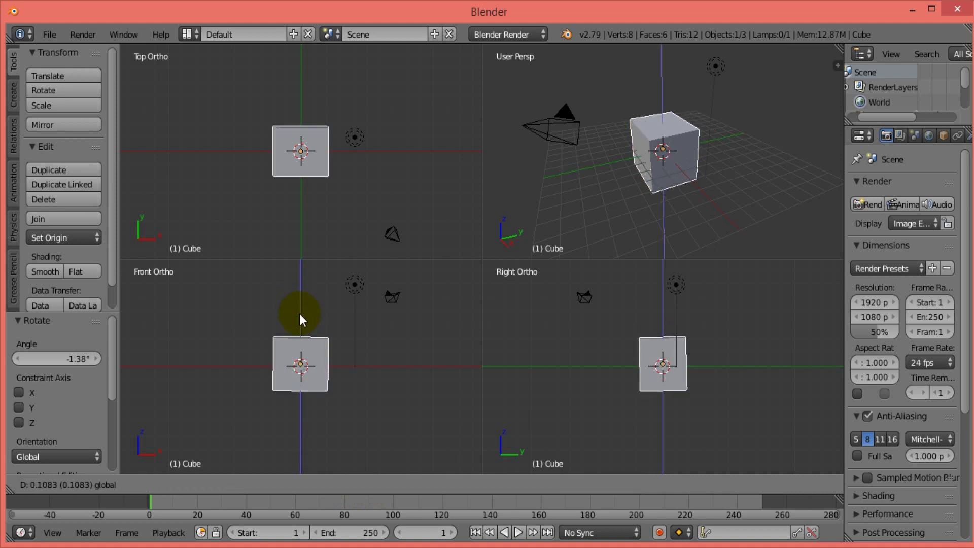
left_click_drag(300, 313, 301, 316)
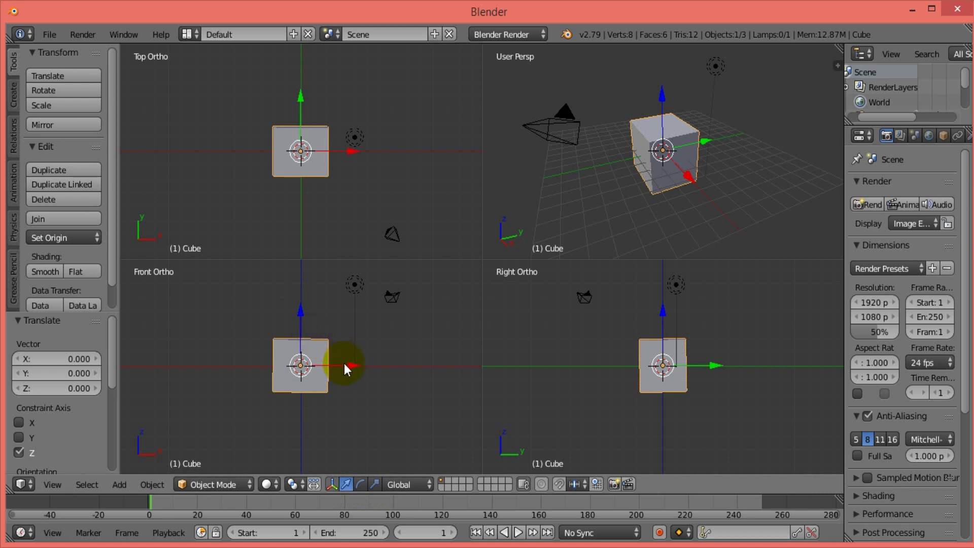
left_click_drag(349, 367, 351, 365)
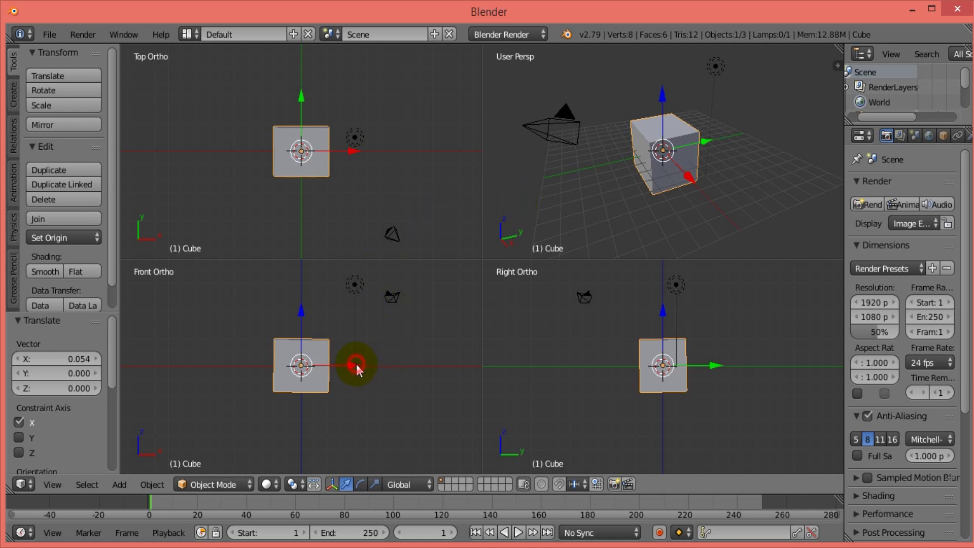
left_click_drag(356, 363, 355, 362)
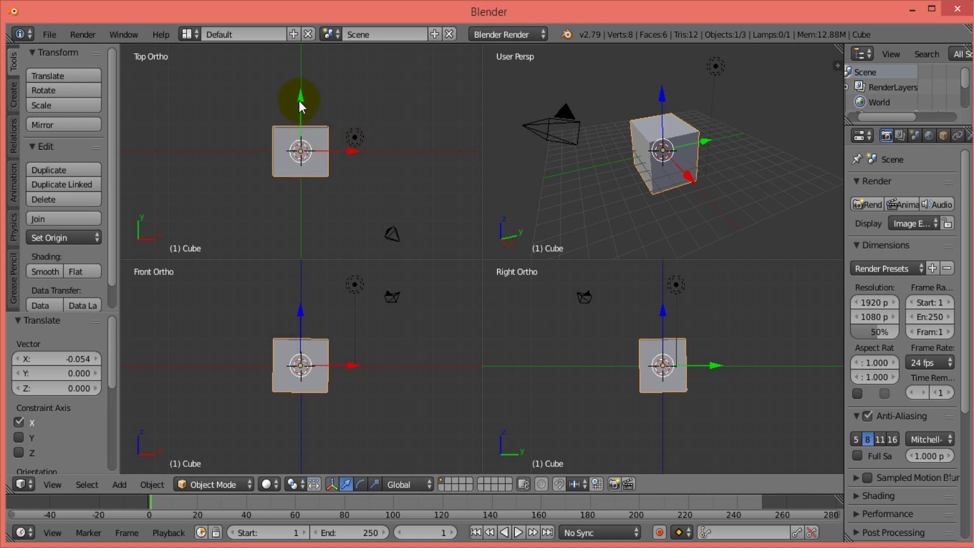
Select the camera, slide it left along X and rotate it about 43°.
right_click(394, 237)
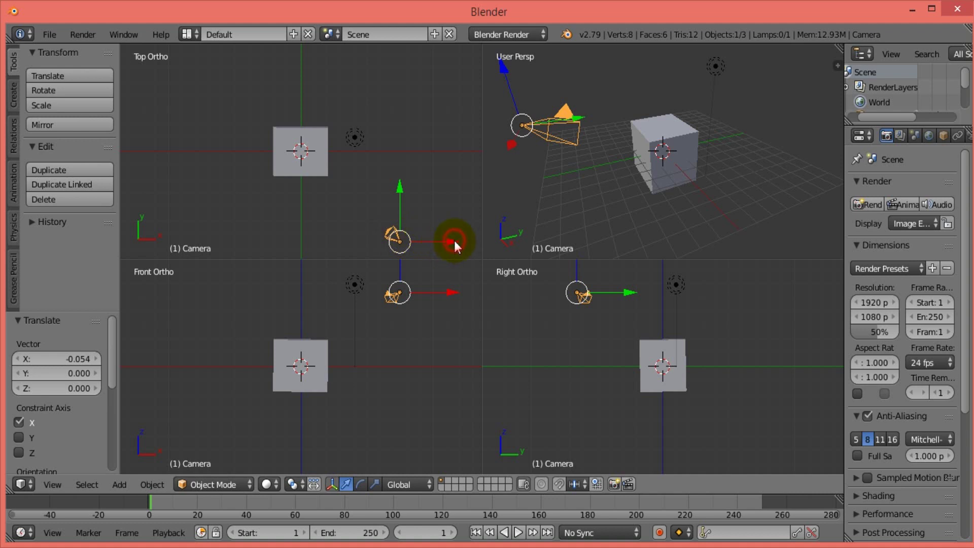
left_click_drag(454, 241, 356, 250)
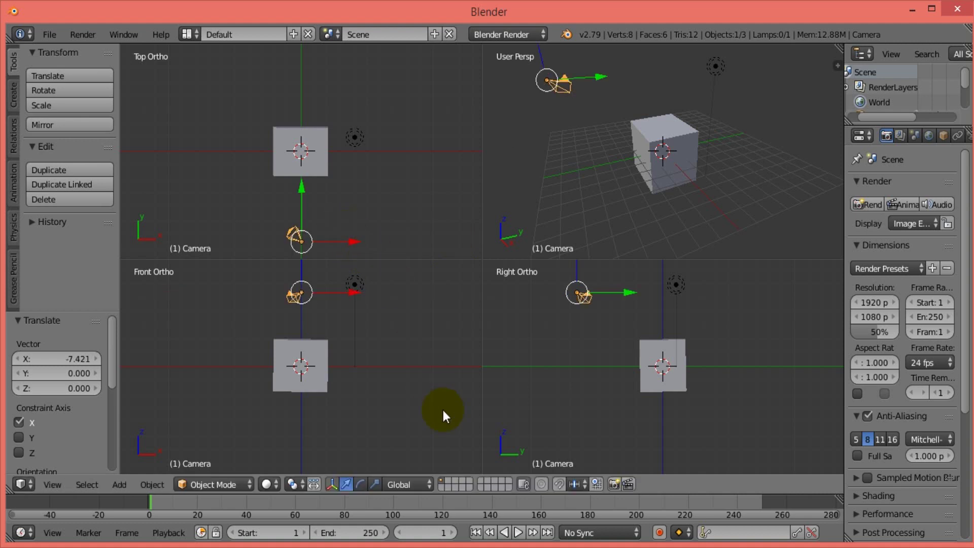
left_click(362, 484)
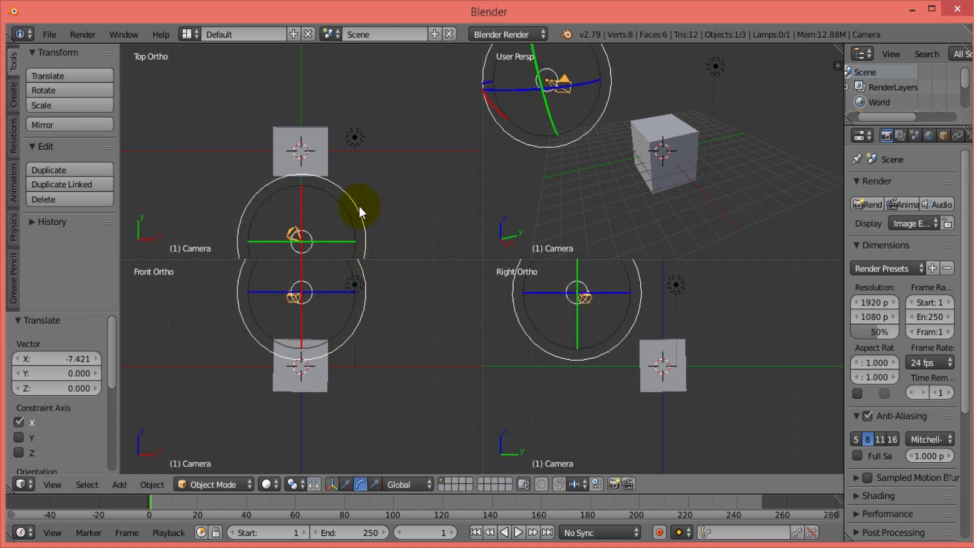
left_click_drag(357, 205, 372, 254)
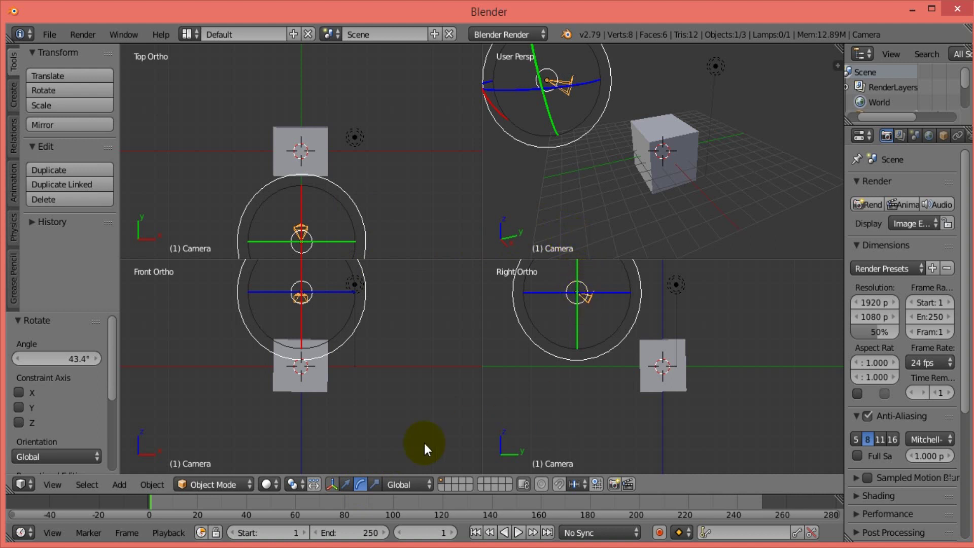
Lower the camera -5.319 along Z to the cube's level and turn it 2.8° toward the cube.
left_click(349, 481)
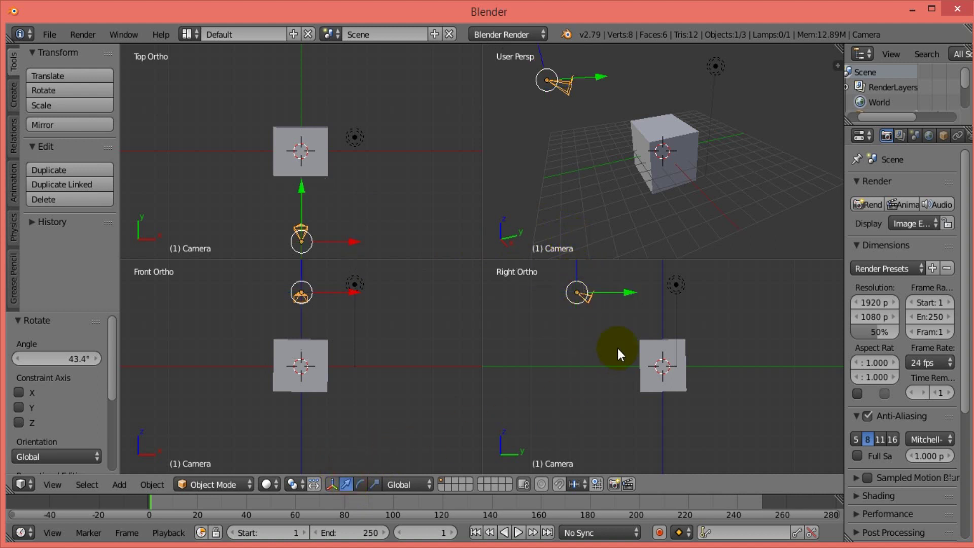
left_click_drag(578, 269, 579, 330)
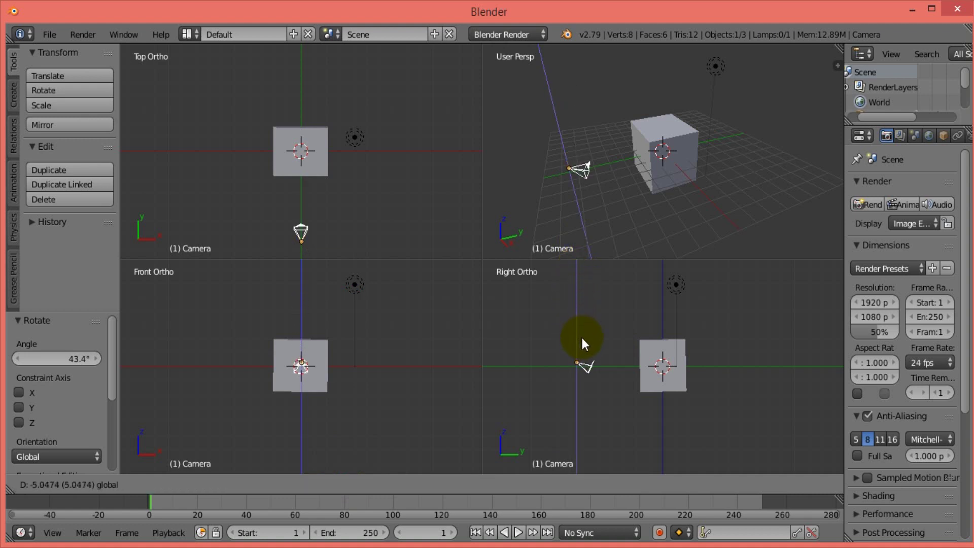
left_click_drag(579, 331, 582, 339)
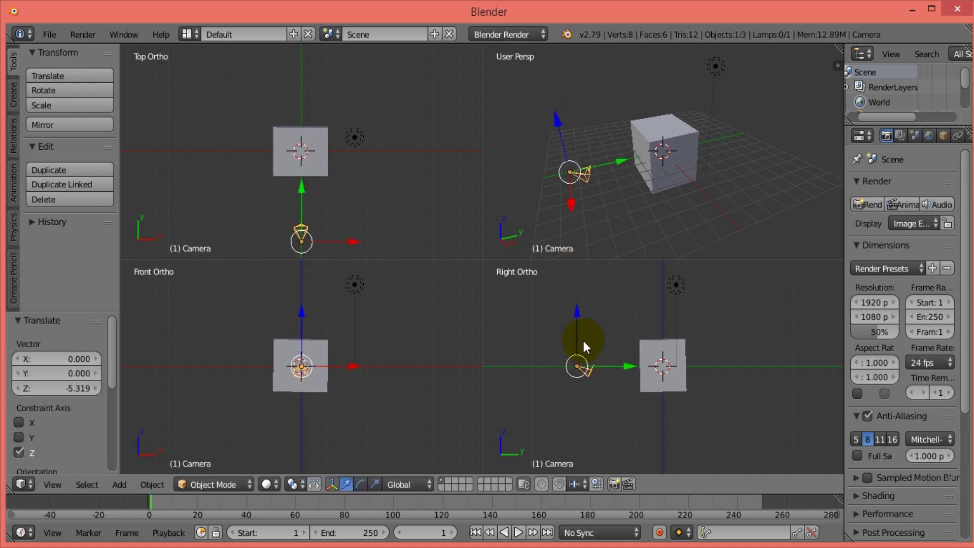
left_click(361, 485)
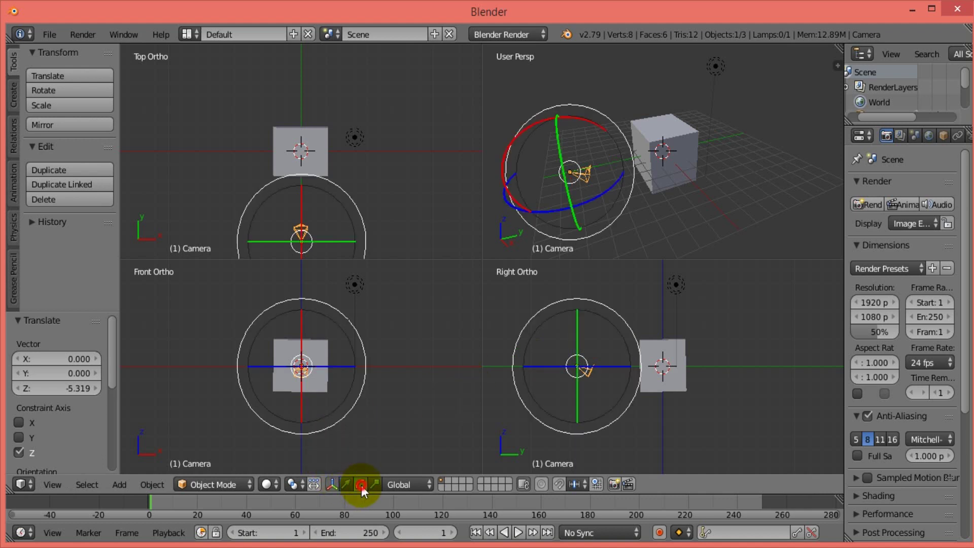
left_click_drag(628, 407, 633, 380)
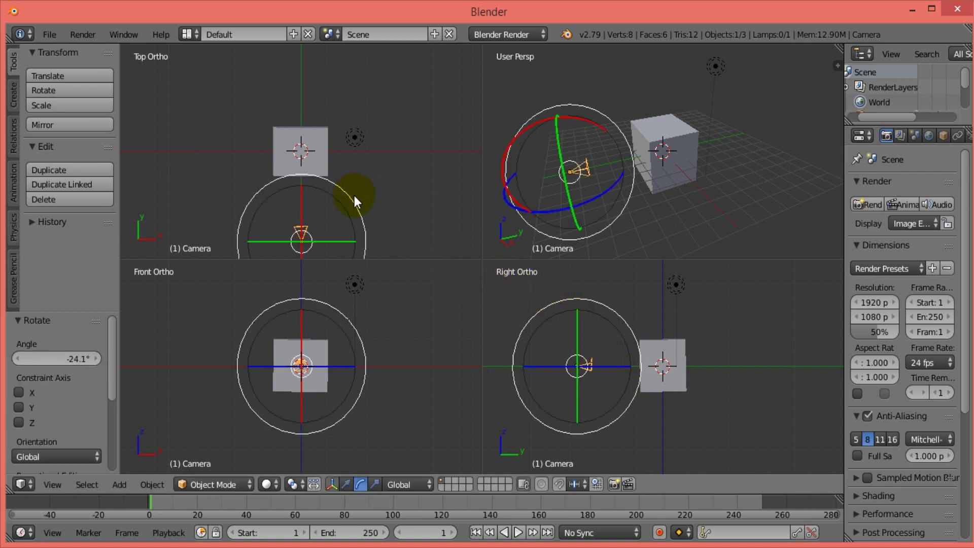
left_click_drag(354, 201, 355, 203)
Render a still image from the camera, which comes out nearly black, then return to the viewports.
left_click(82, 35)
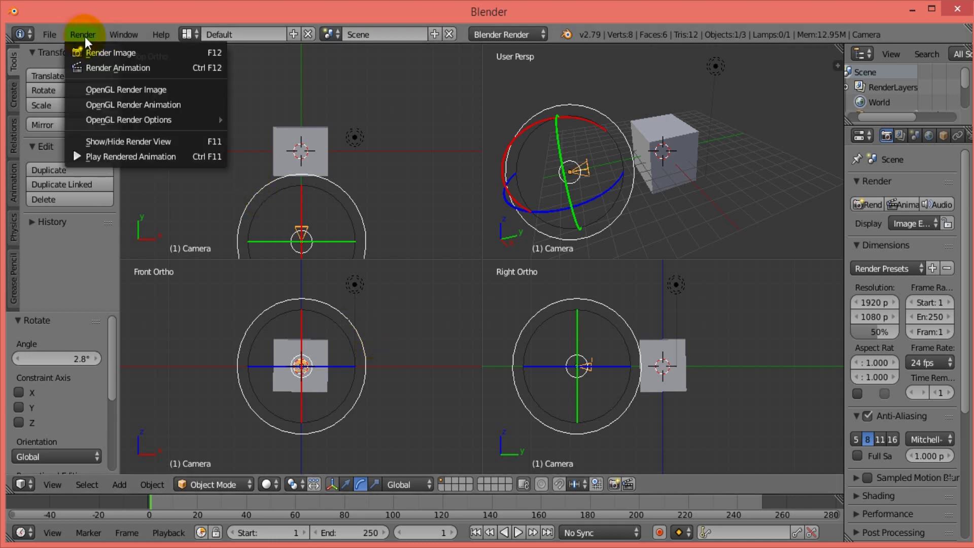
left_click(108, 54)
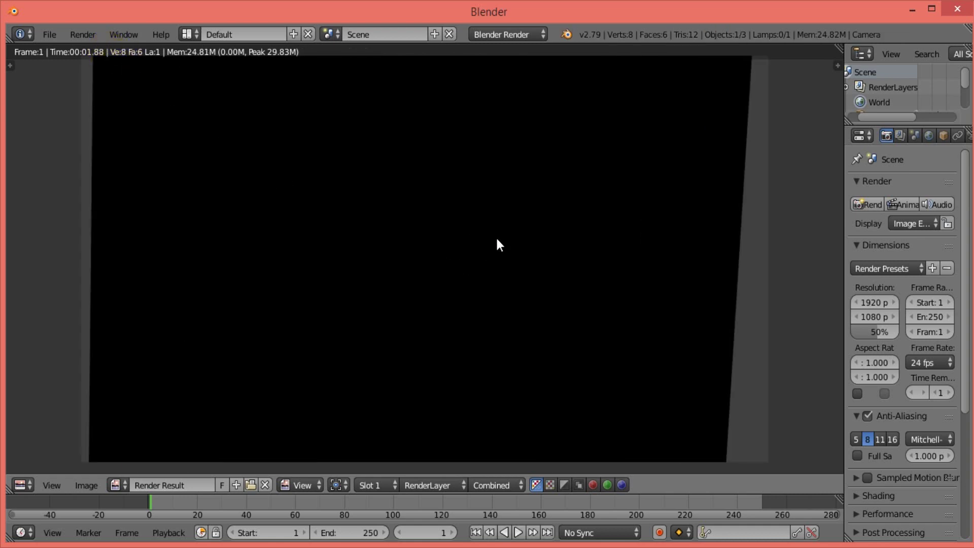
key("Escape")
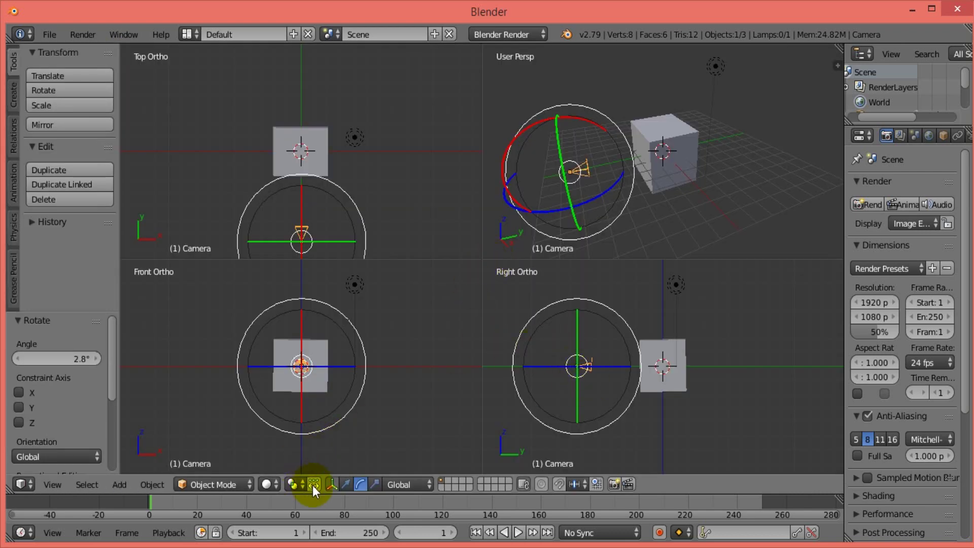
Move the camera -6.567 along Y, away from the cube, and render a test image.
left_click(346, 485)
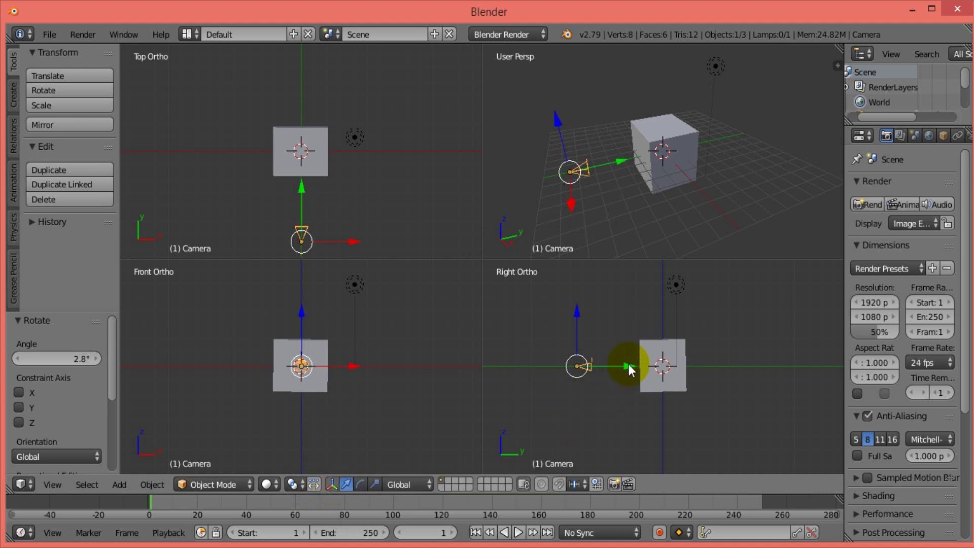
left_click_drag(629, 365, 611, 366)
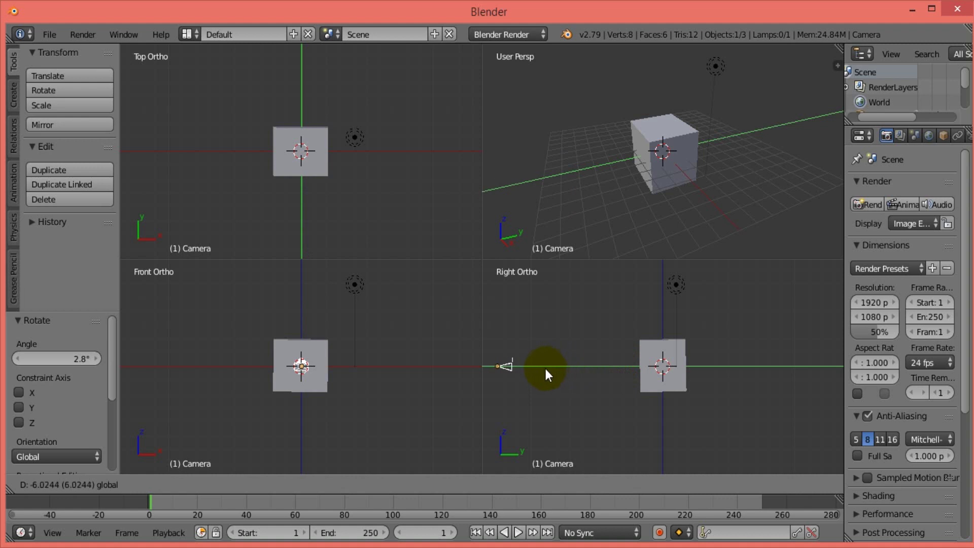
left_click(542, 369)
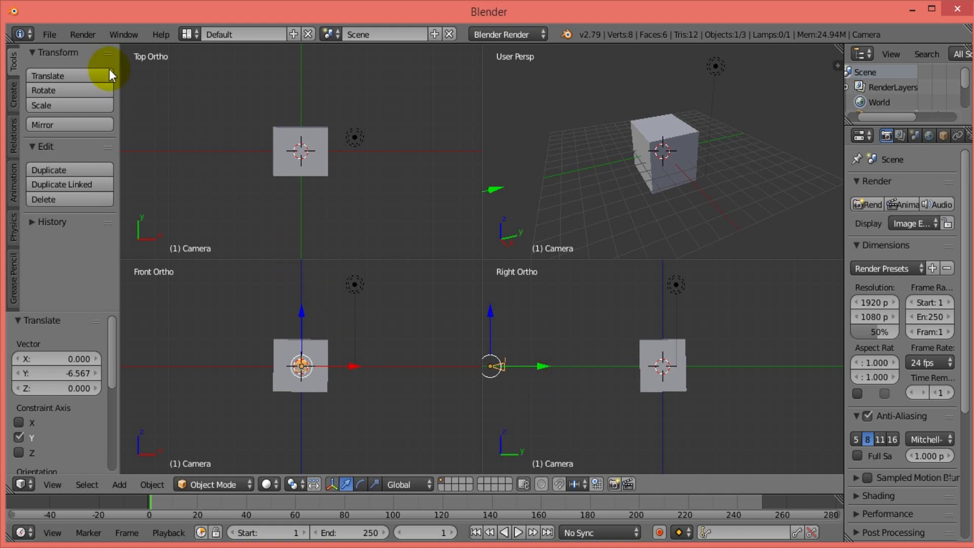
left_click(83, 34)
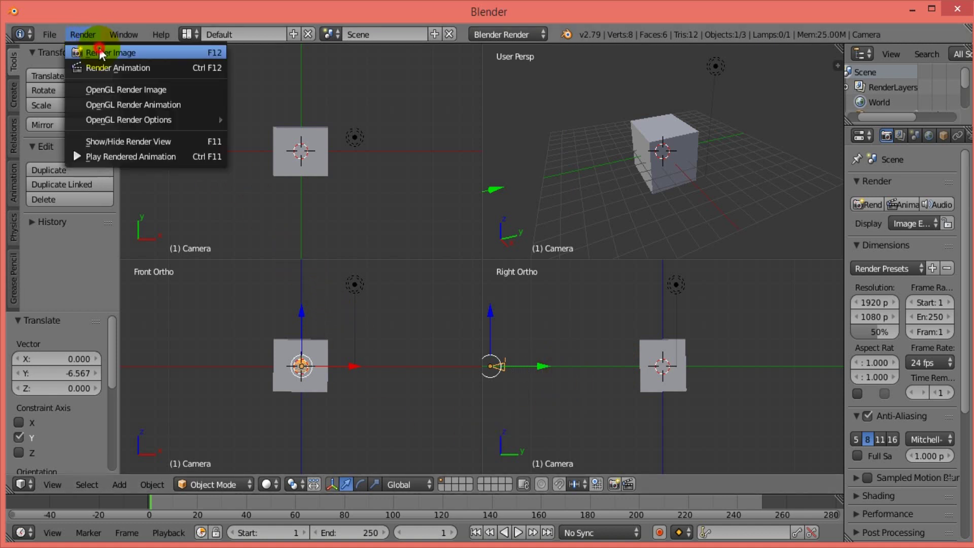
left_click(99, 53)
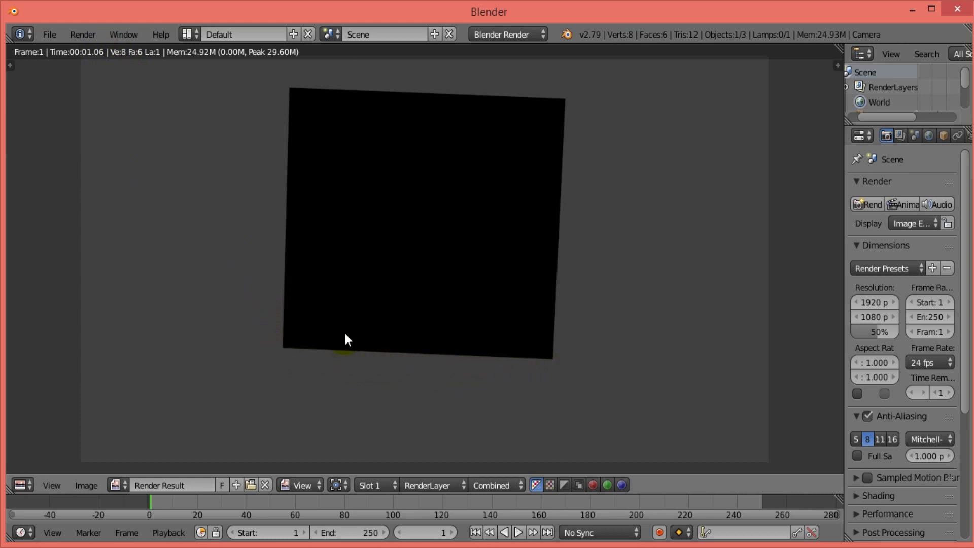
key("Escape")
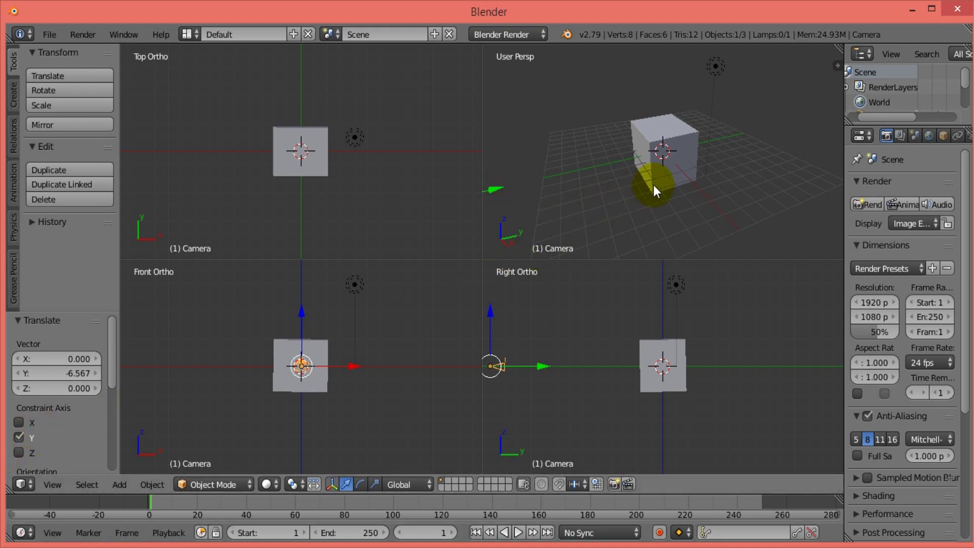
scroll(653, 188, "down", 3)
scroll(654, 186, "down", 1)
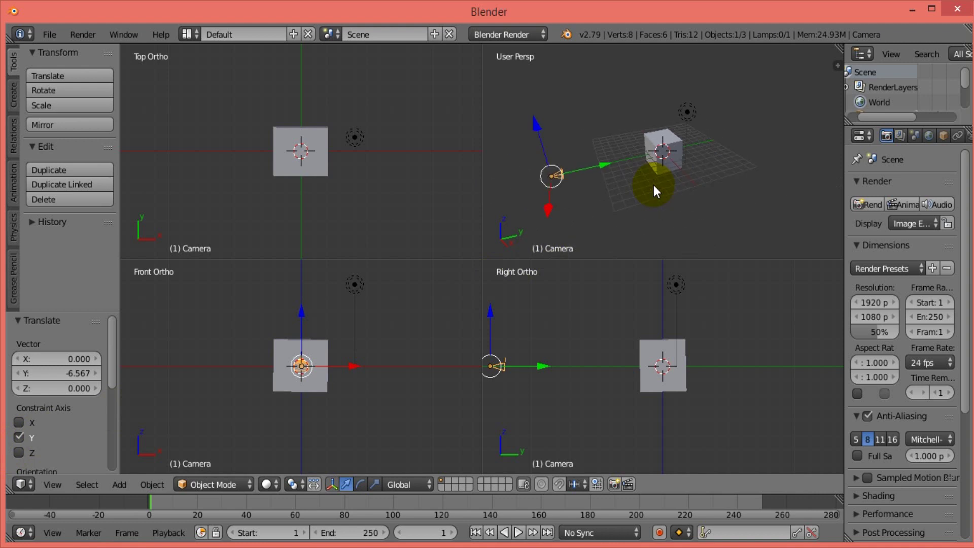
scroll(628, 331, "down", 2)
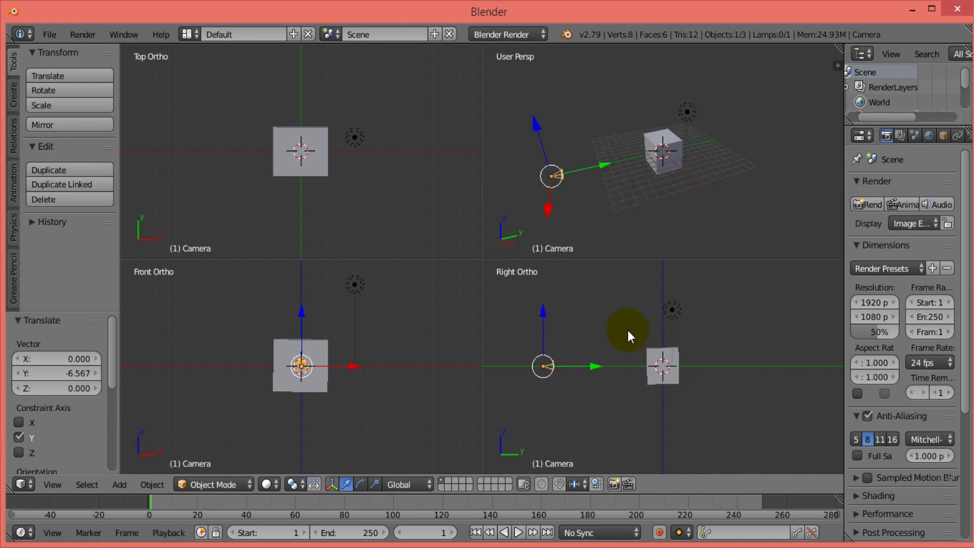
scroll(315, 352, "down", 2)
scroll(316, 351, "down", 2)
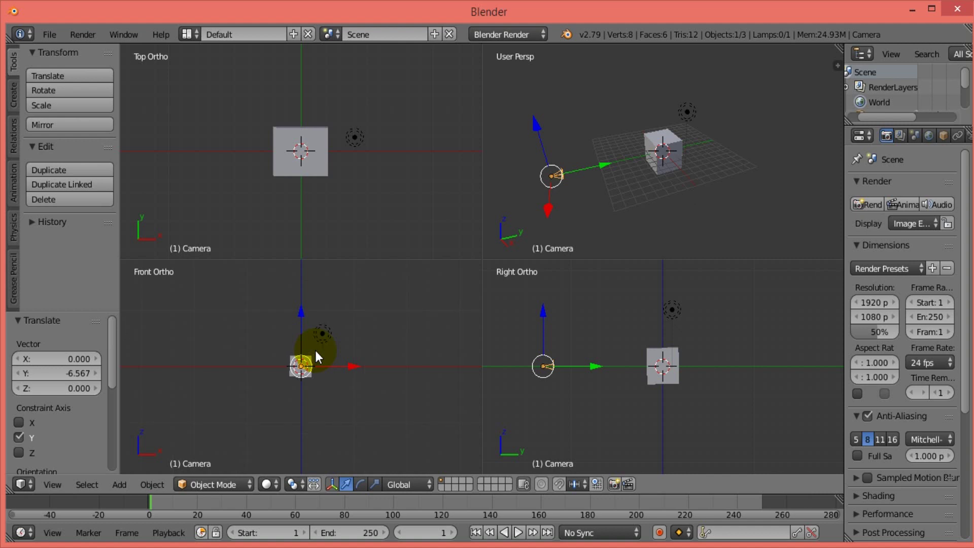
scroll(314, 347, "up", 3)
scroll(372, 368, "up", 3)
scroll(373, 368, "up", 2)
scroll(372, 367, "up", 3)
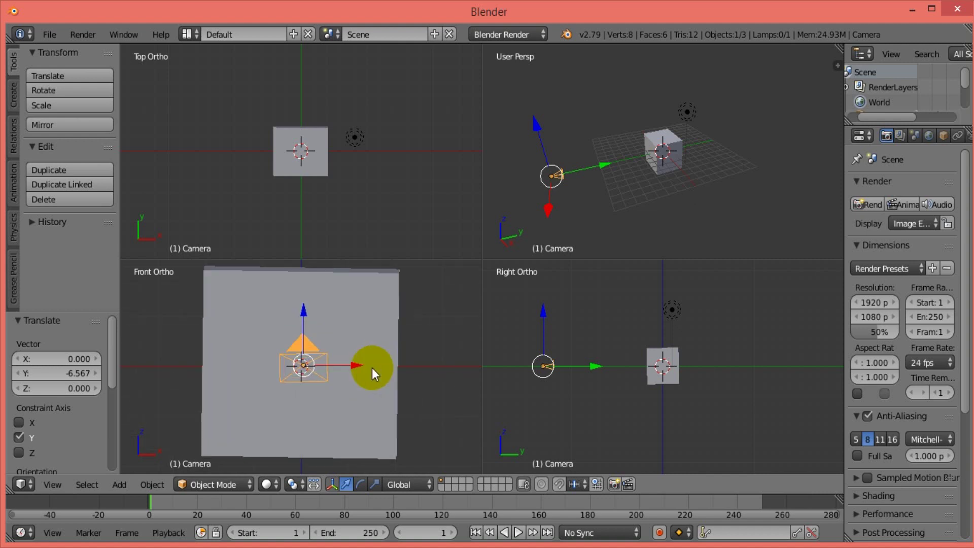
scroll(372, 368, "up", 1)
scroll(350, 177, "up", 2)
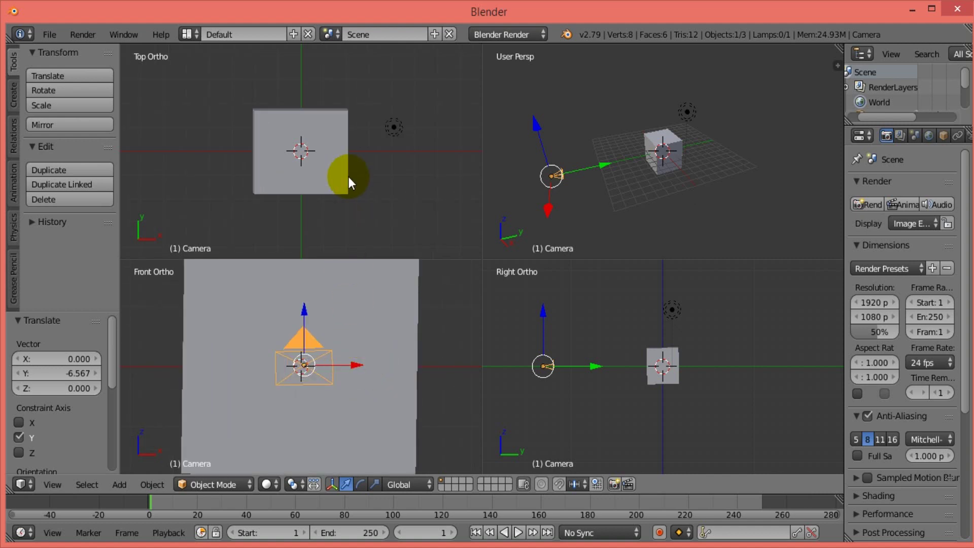
scroll(348, 177, "up", 2)
scroll(432, 217, "up", 2)
scroll(432, 217, "down", 3)
scroll(432, 217, "down", 4)
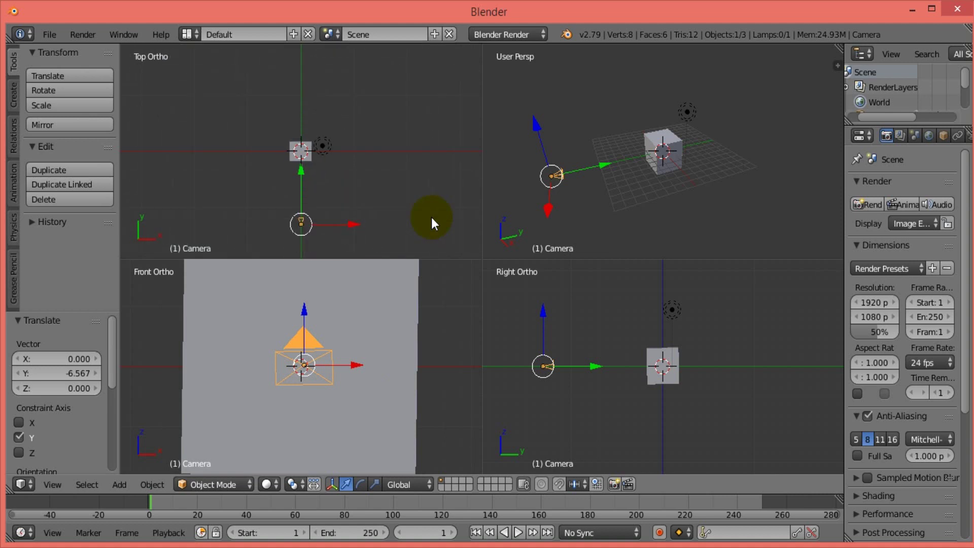
scroll(431, 217, "down", 1)
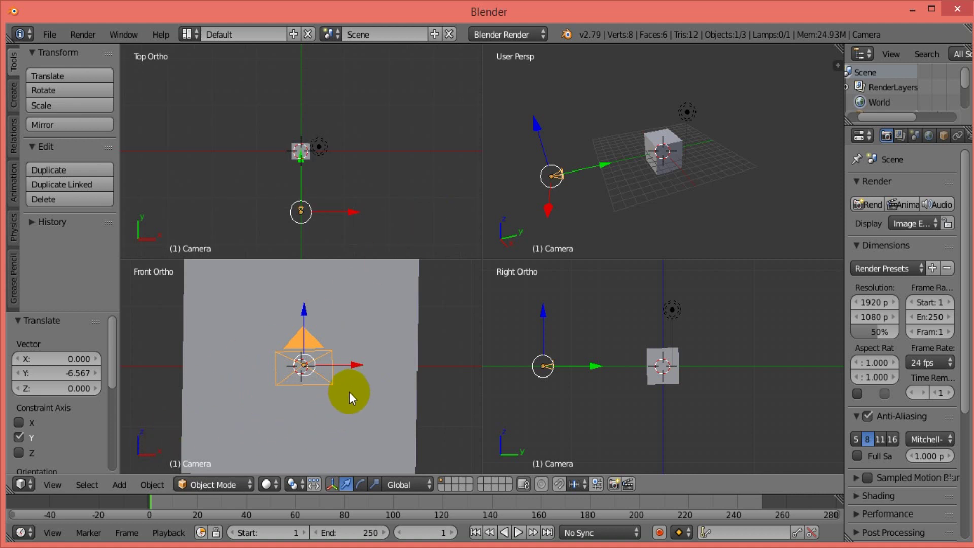
Reselect the camera and rotate it a further 1.77° with the rotate manipulator.
left_click(328, 387)
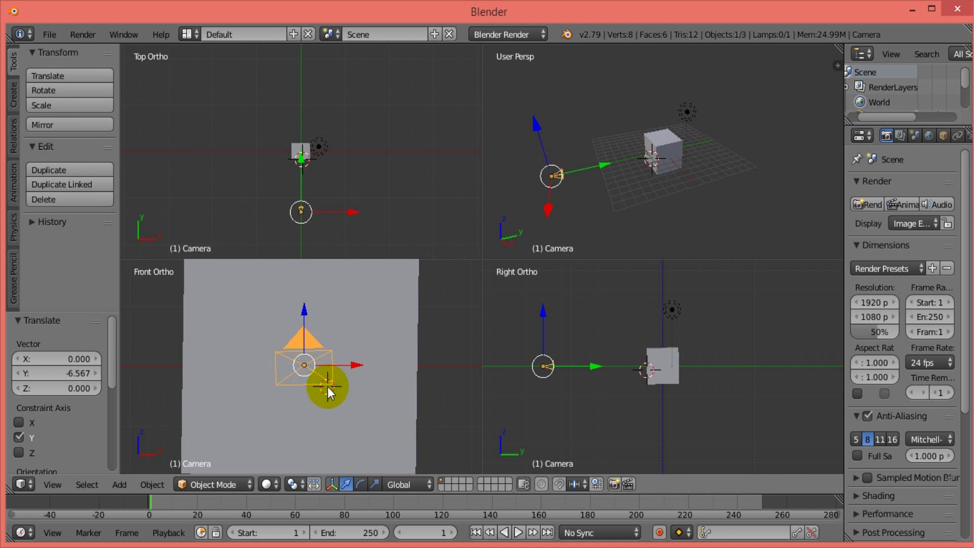
right_click(301, 363)
right_click(304, 367)
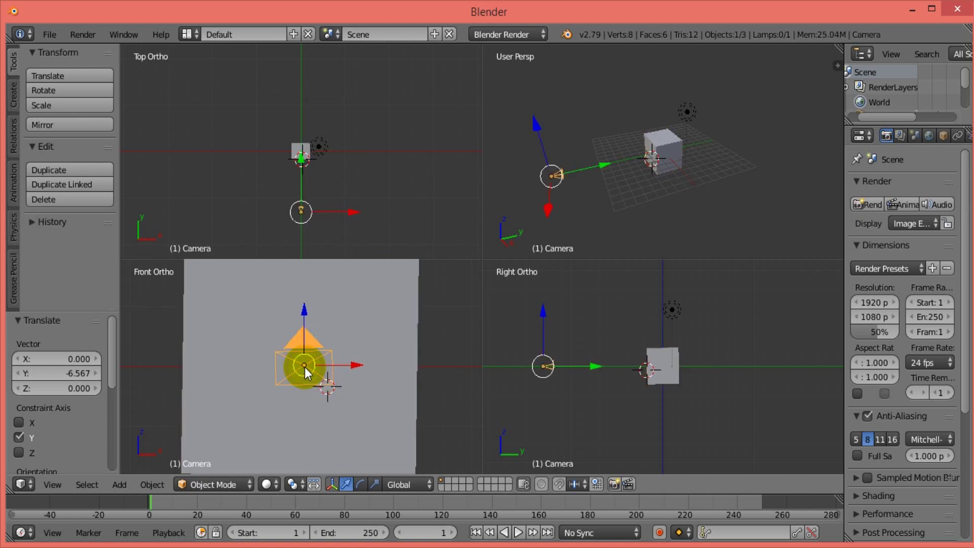
left_click(365, 483)
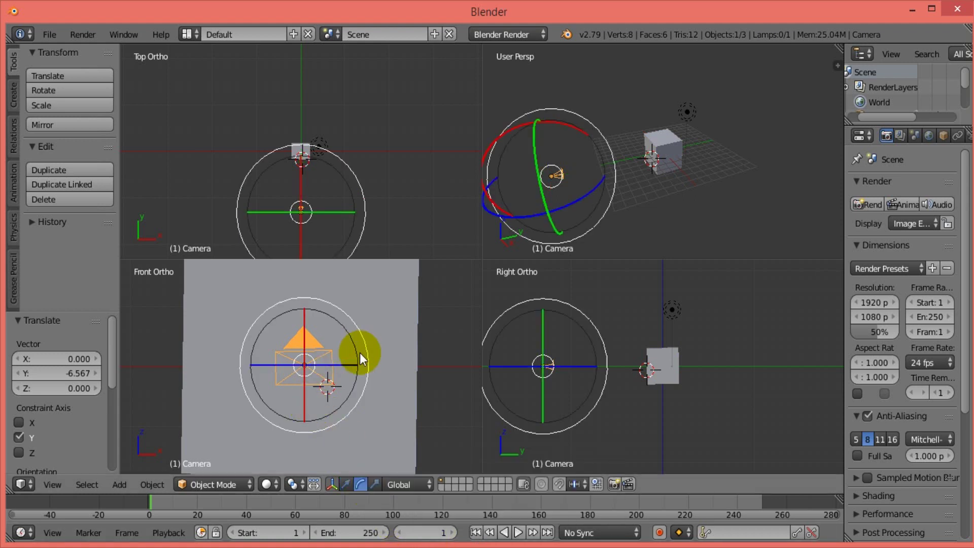
left_click_drag(370, 369, 372, 371)
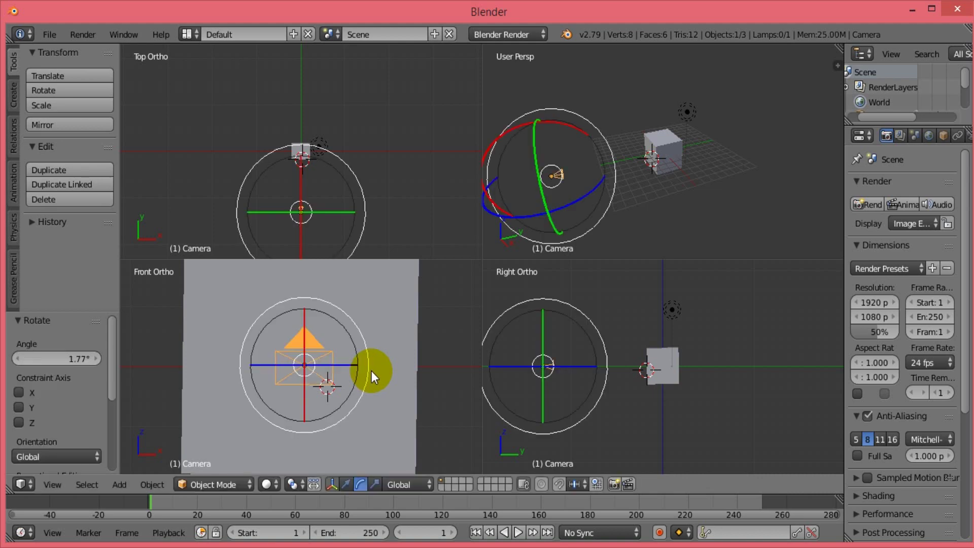
Render a test image of the cube, which still comes out black.
left_click(90, 38)
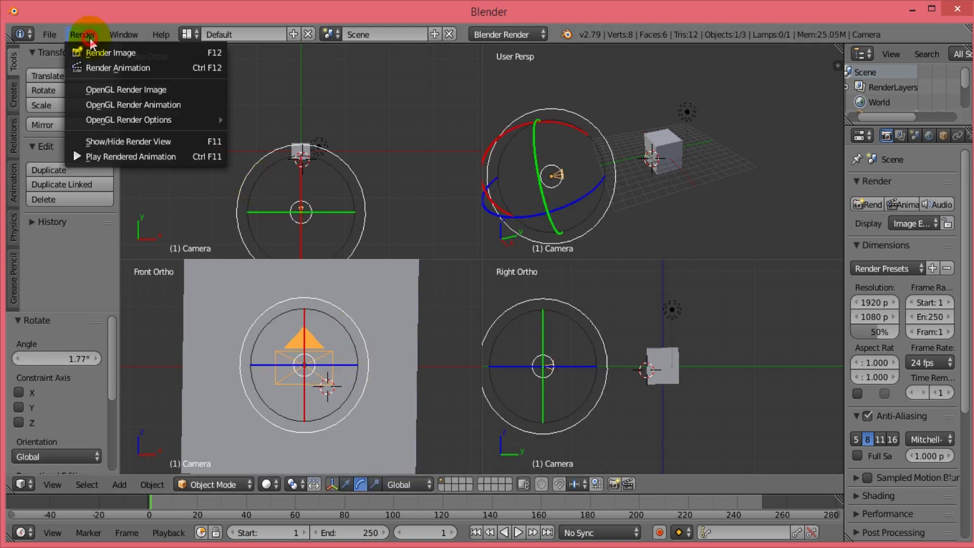
left_click(109, 51)
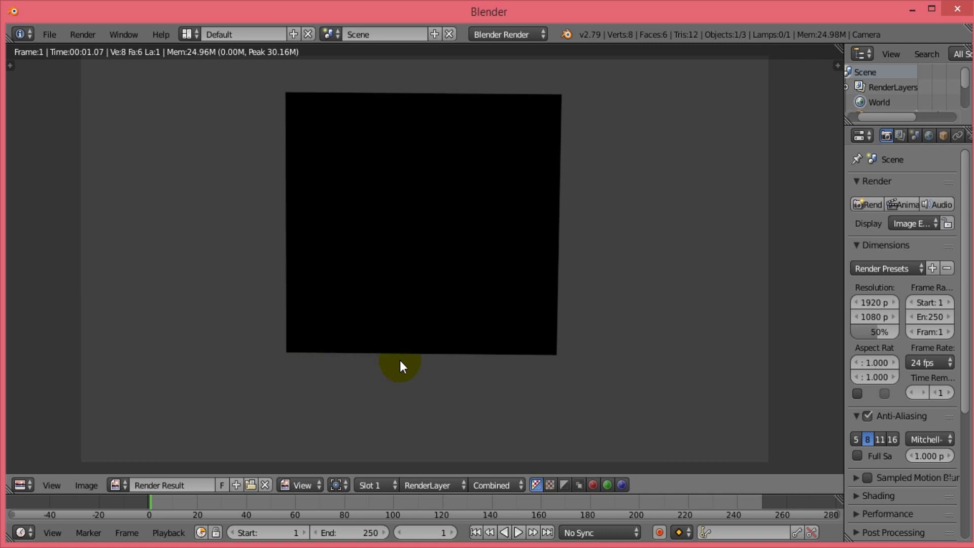
key("Escape")
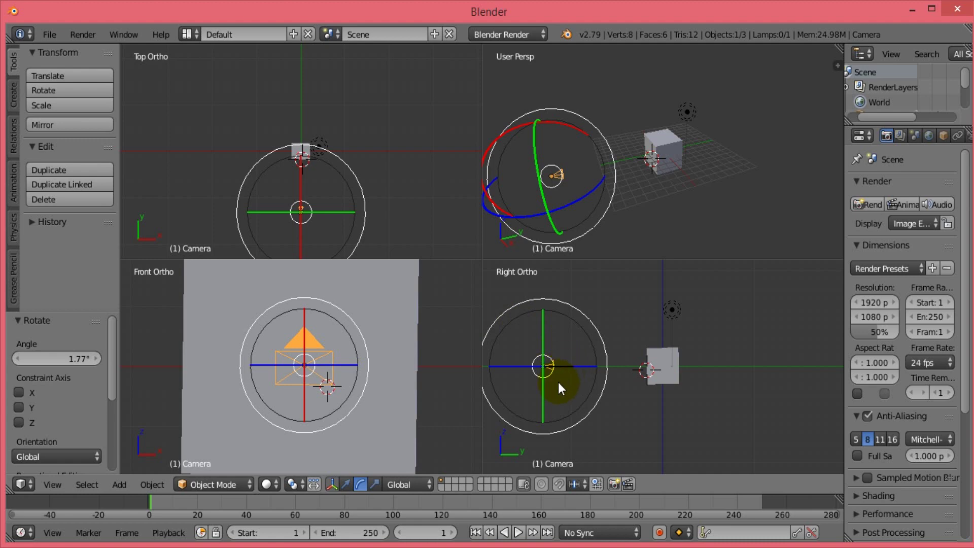
Zoom in and tilt the camera slightly around its axis.
scroll(555, 383, "up", 1)
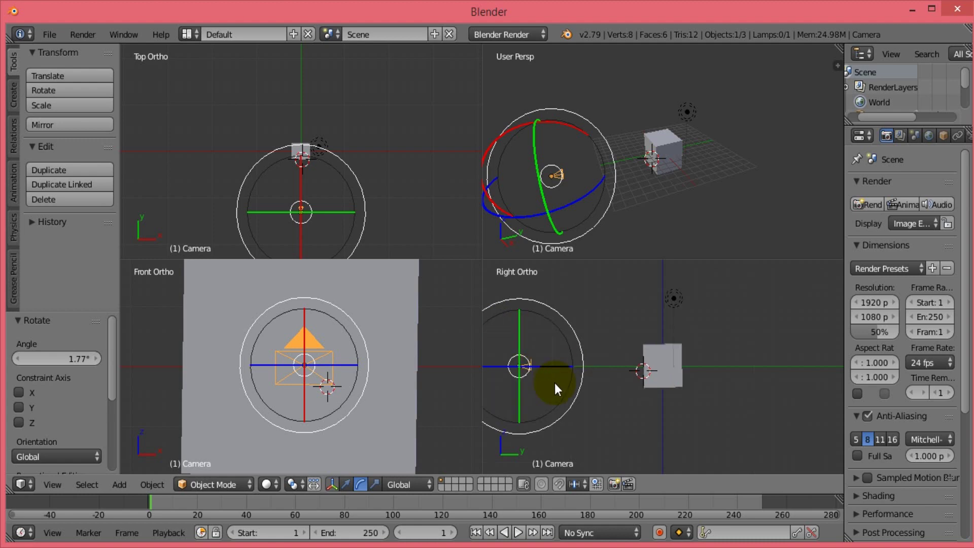
scroll(555, 383, "up", 1)
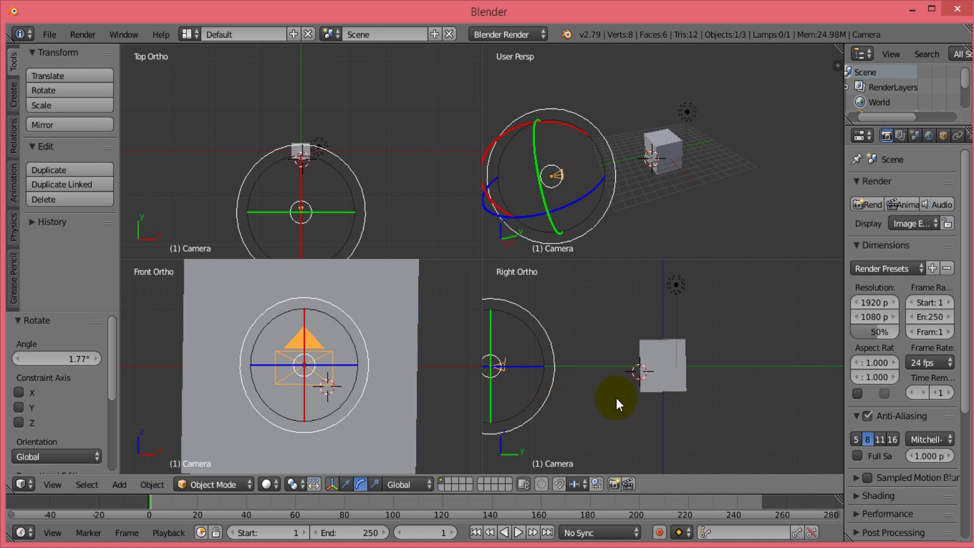
scroll(564, 185, "up", 2)
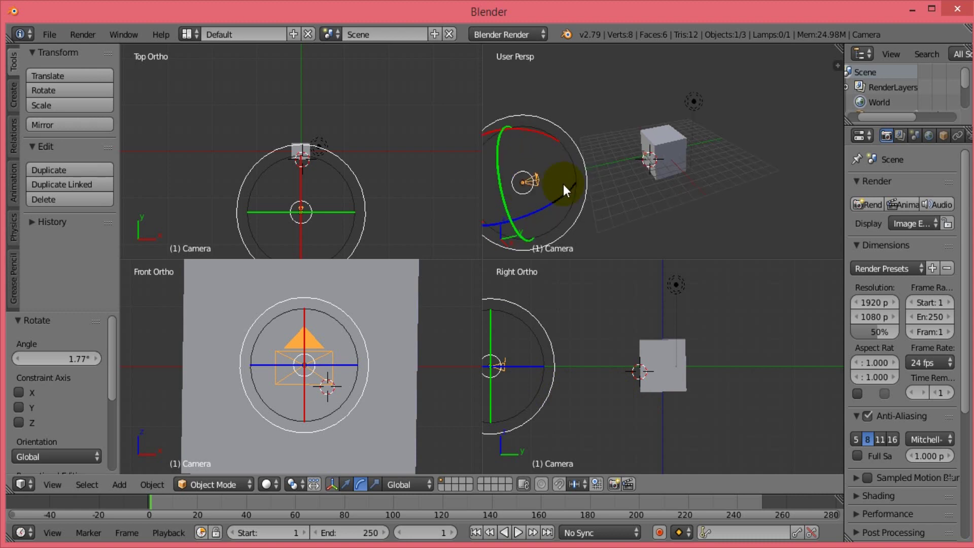
scroll(564, 184, "up", 1)
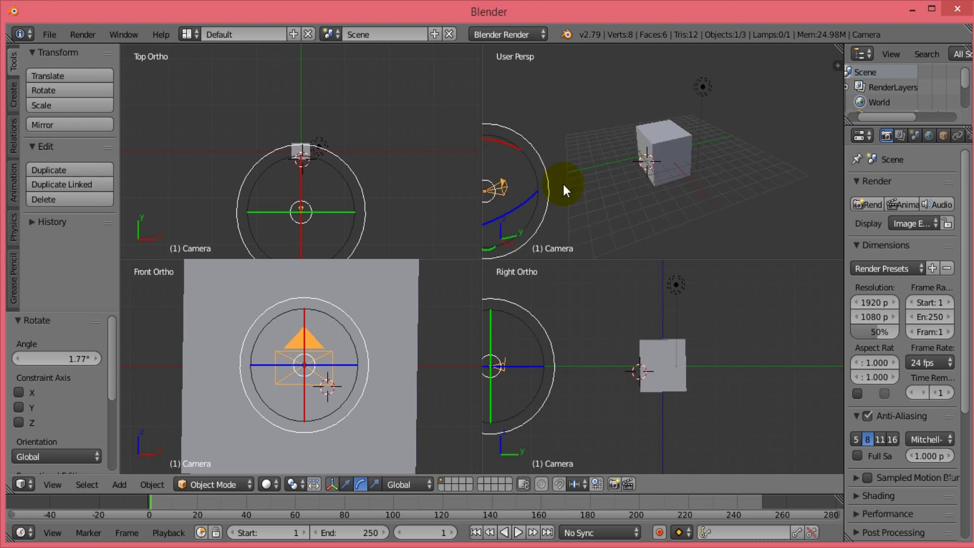
left_click_drag(336, 353, 329, 368)
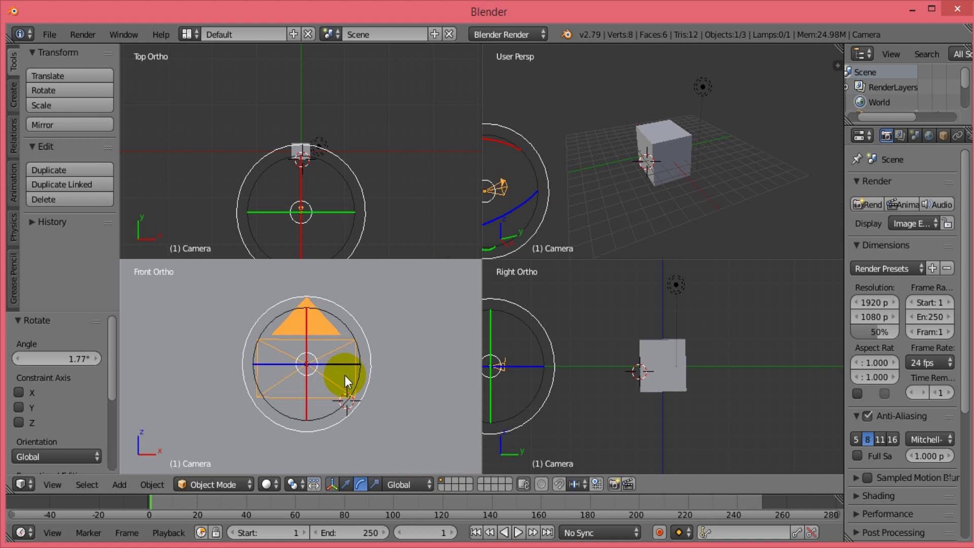
scroll(345, 375, "up", 2)
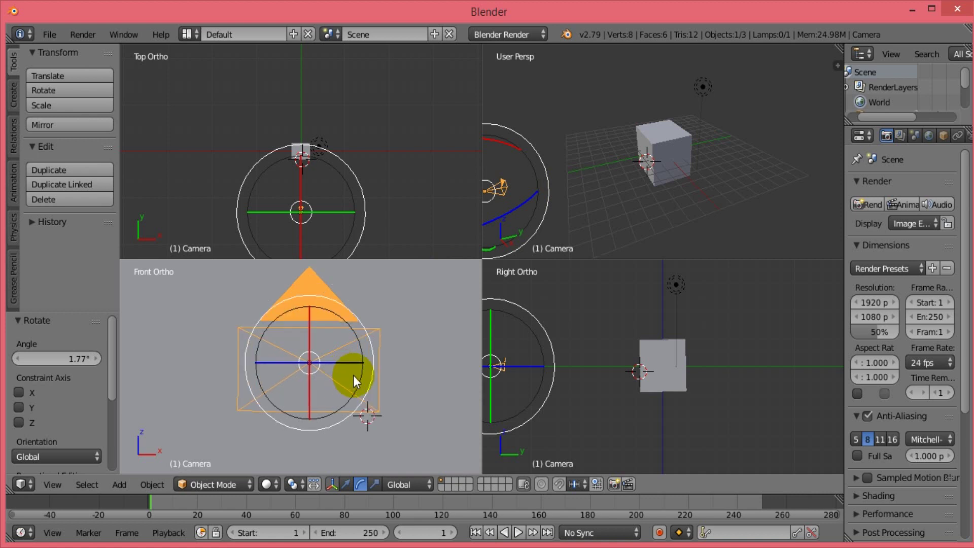
scroll(354, 375, "up", 1)
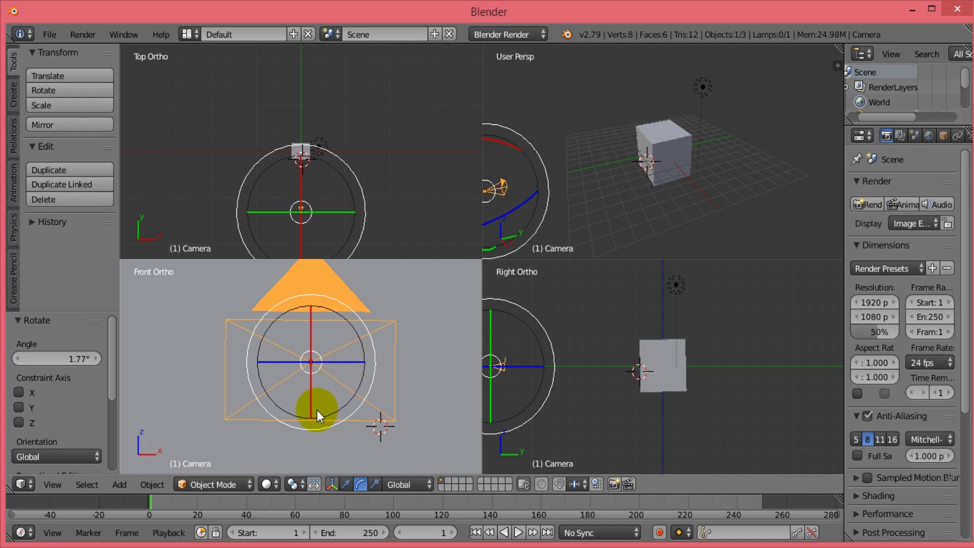
Lower the camera 0.042 along Z and render a test image, which comes out black.
left_click(346, 482)
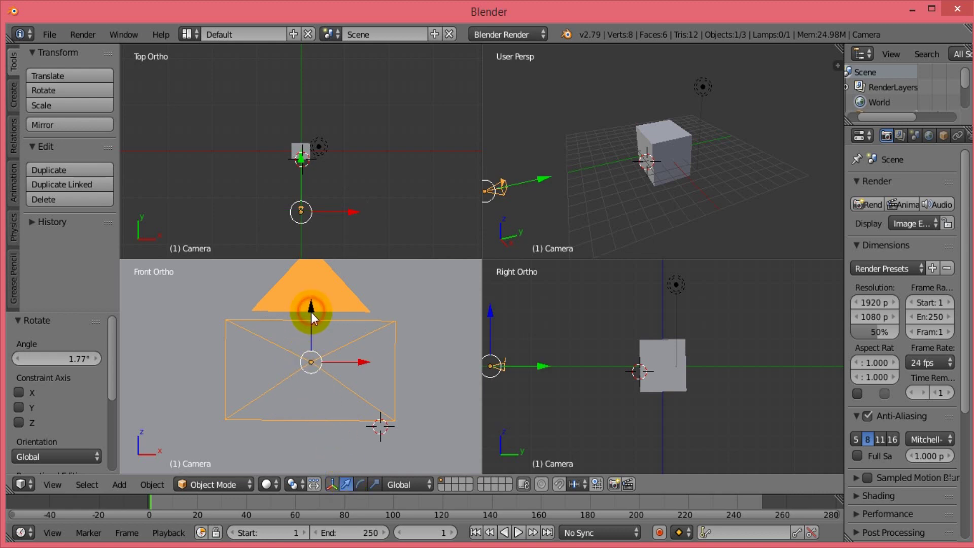
left_click_drag(312, 313, 312, 318)
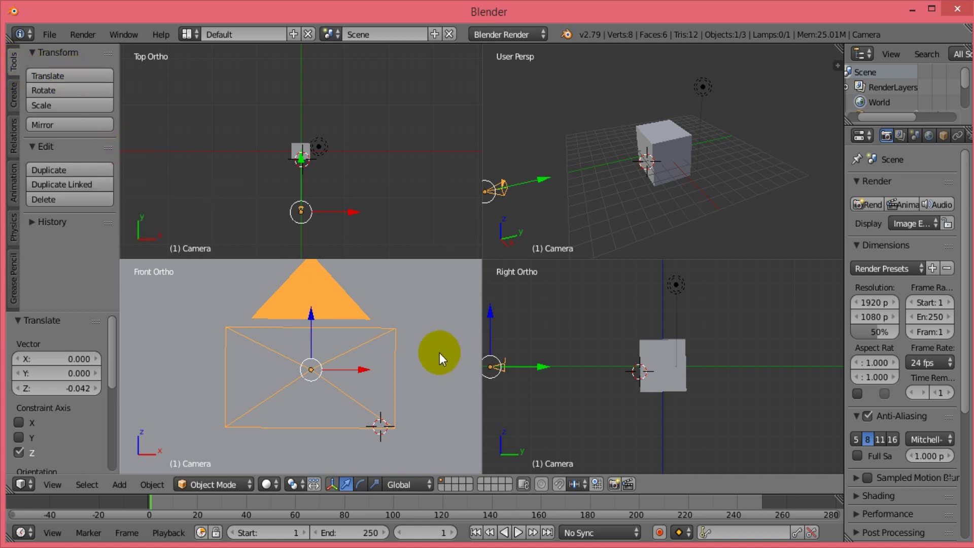
scroll(402, 374, "up", 2)
scroll(401, 373, "down", 5)
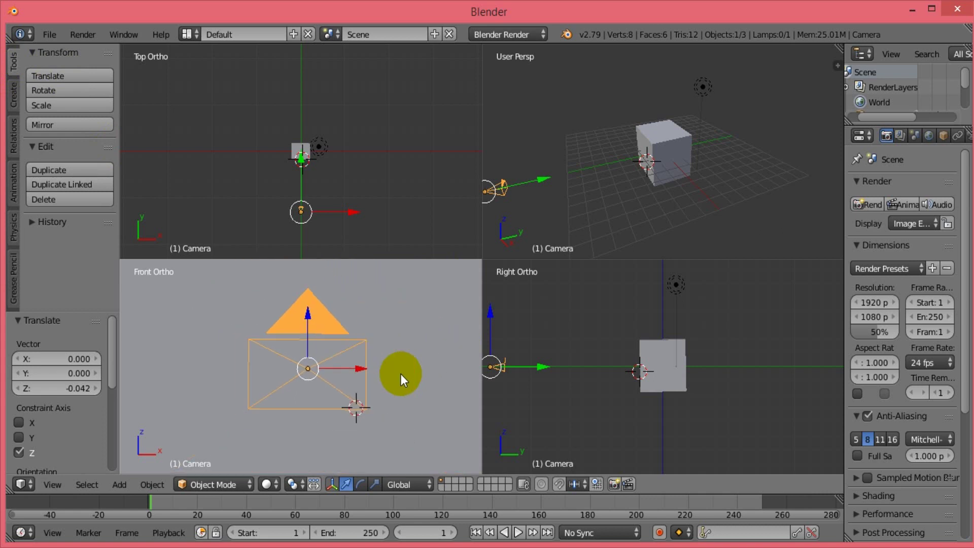
scroll(401, 374, "down", 1)
scroll(402, 374, "down", 1)
scroll(401, 374, "down", 2)
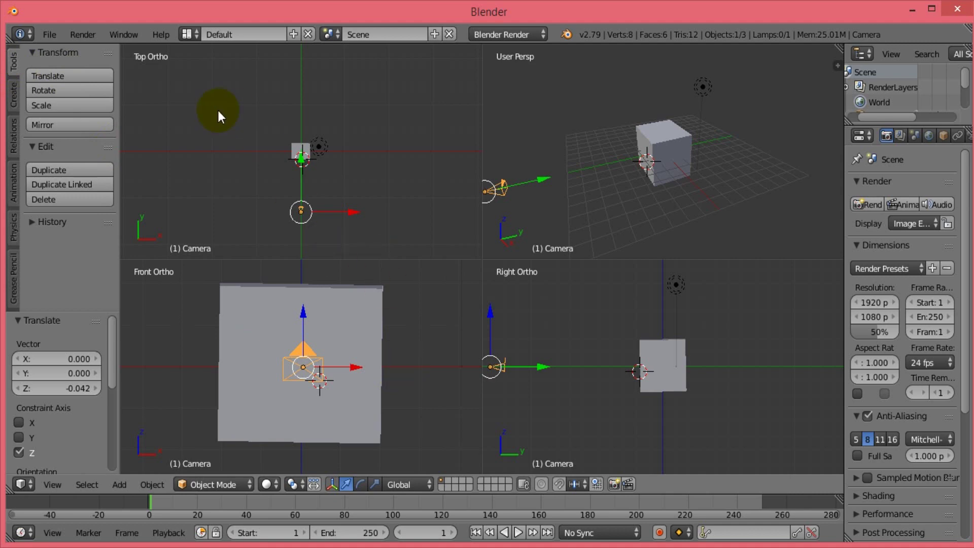
left_click(93, 37)
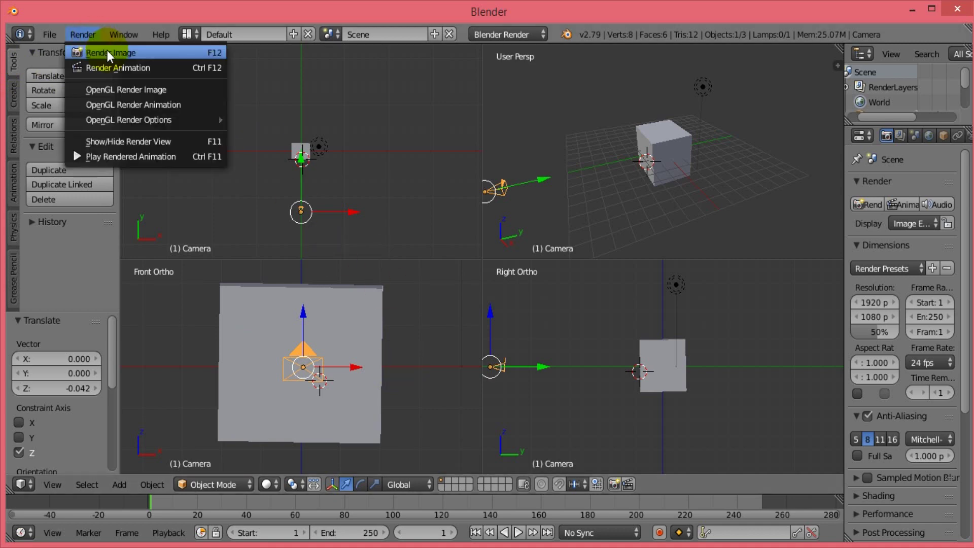
left_click(108, 52)
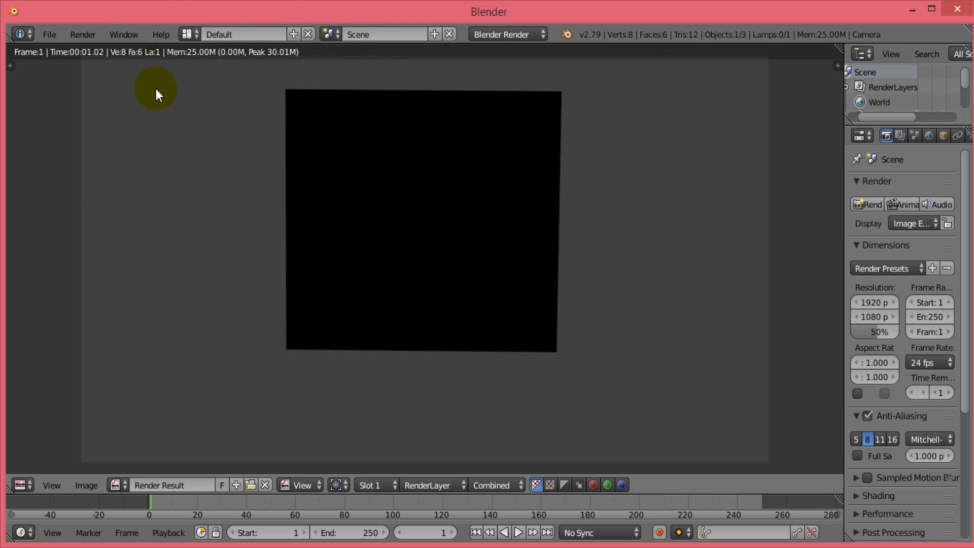
key("Escape")
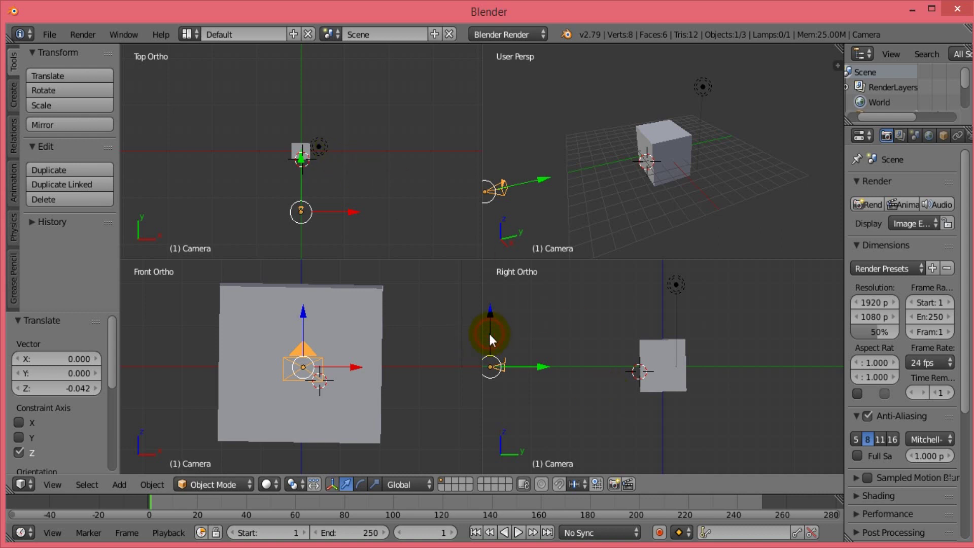
Nudge the camera along Z and render another black test image.
left_click_drag(490, 336, 493, 337)
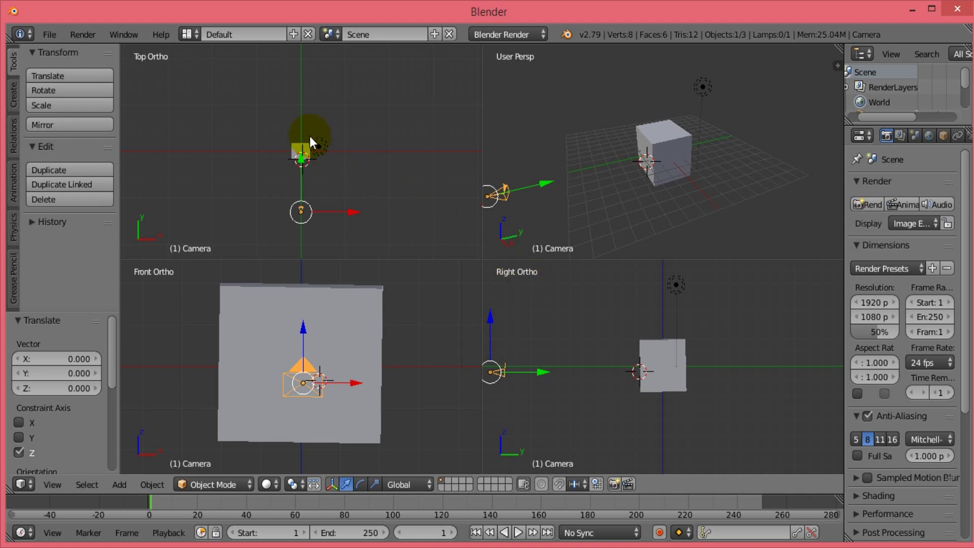
left_click(86, 36)
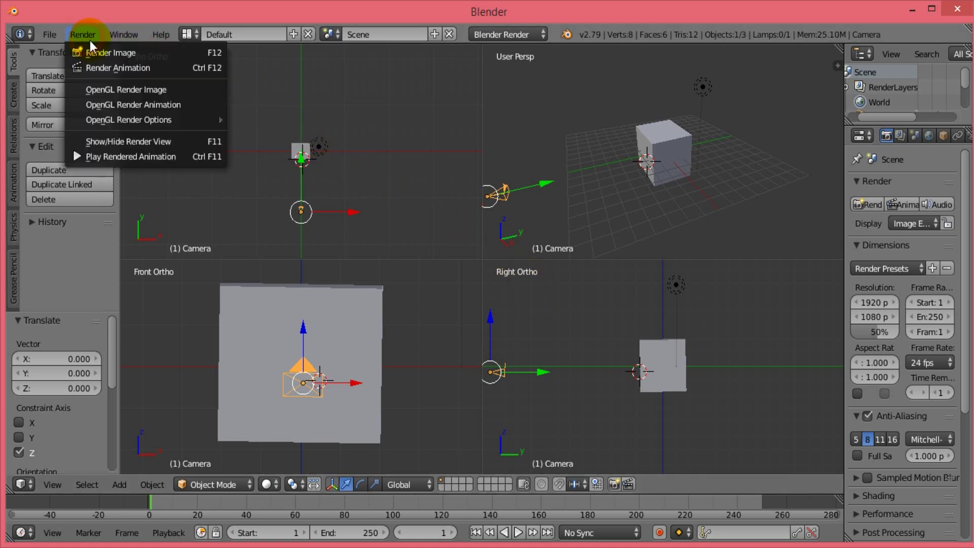
left_click(95, 52)
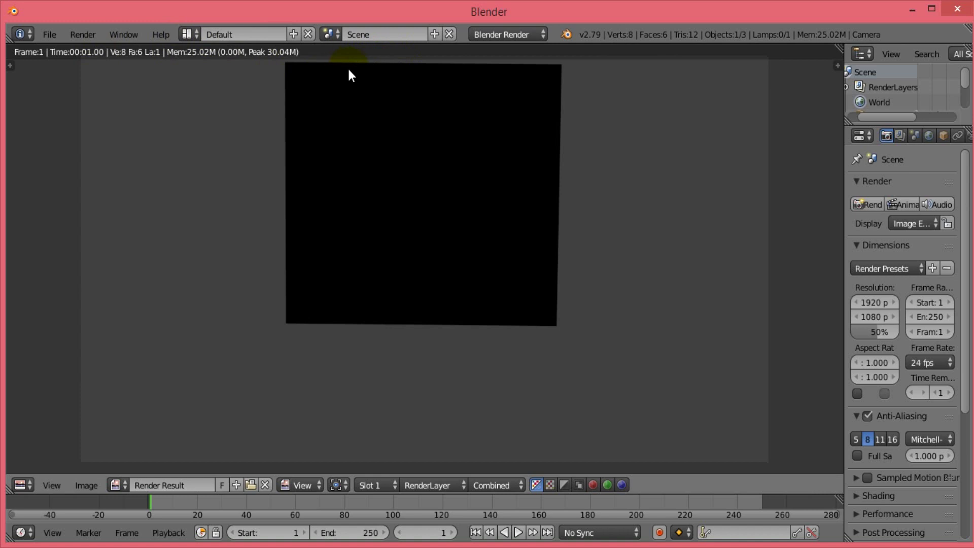
key("Escape")
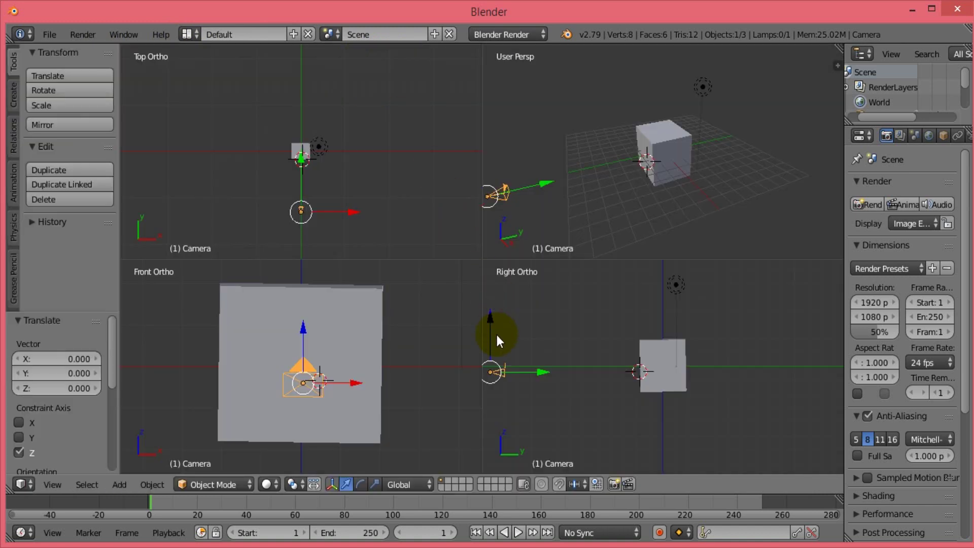
Raise the camera to Z 0.814 and render a test image from there.
left_click_drag(491, 318, 491, 311)
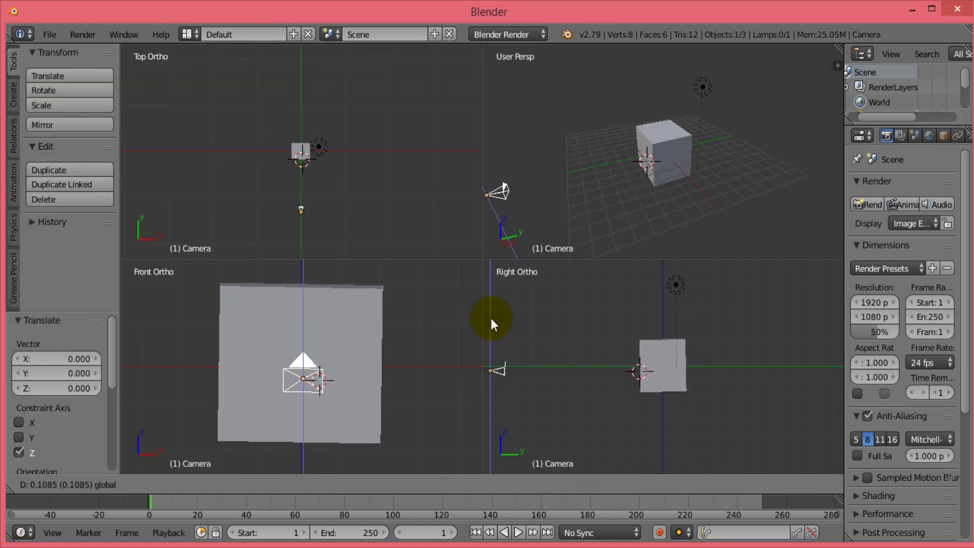
left_click(491, 311)
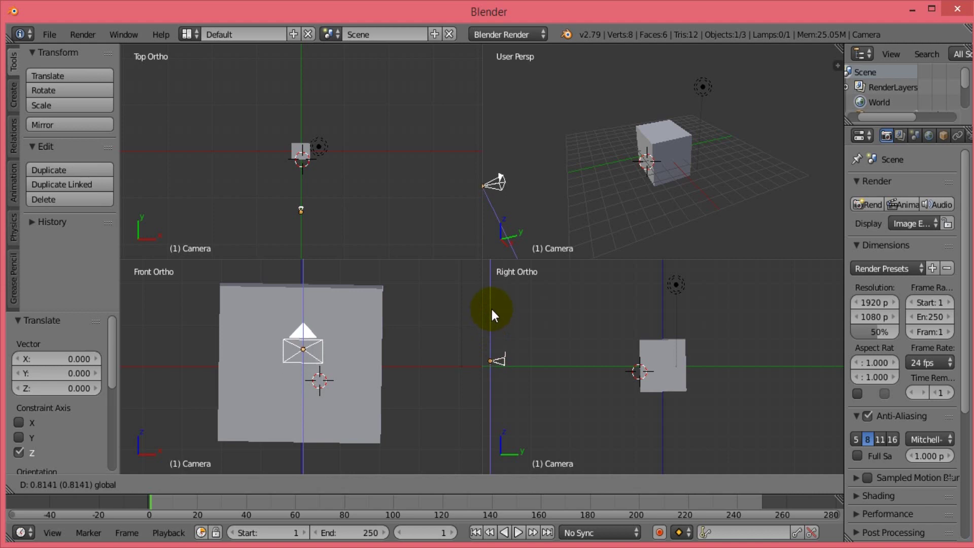
left_click(79, 31)
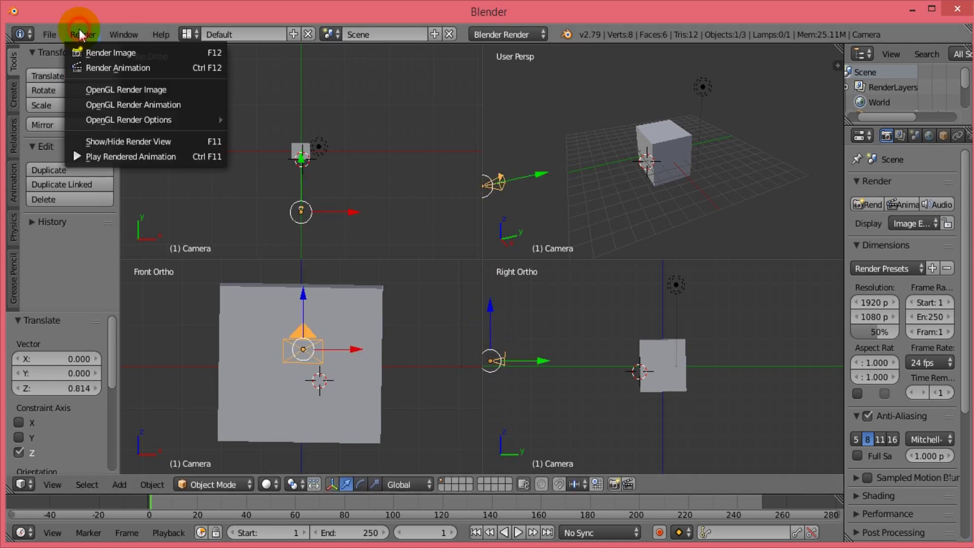
left_click(99, 53)
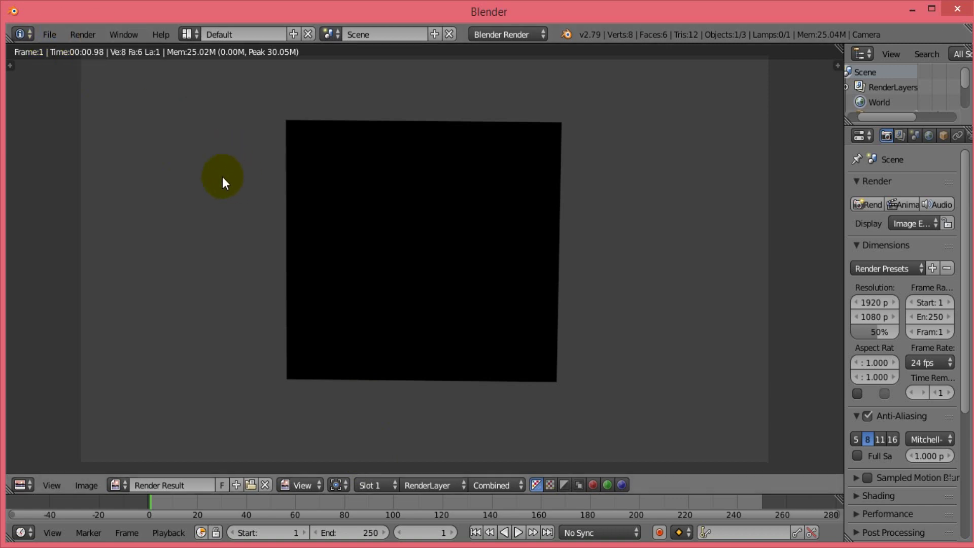
key("Escape")
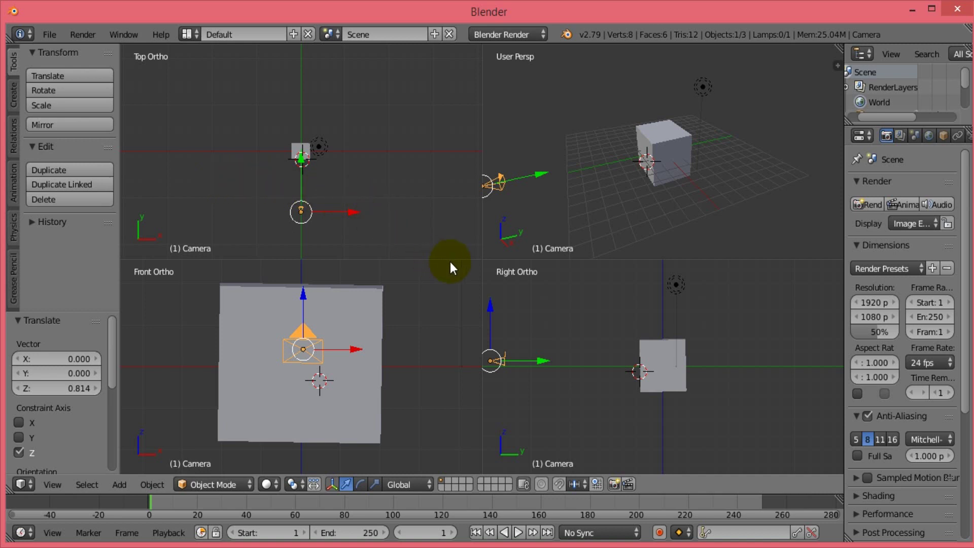
Nudge the camera along Z and render a test image.
left_click_drag(491, 303, 492, 300)
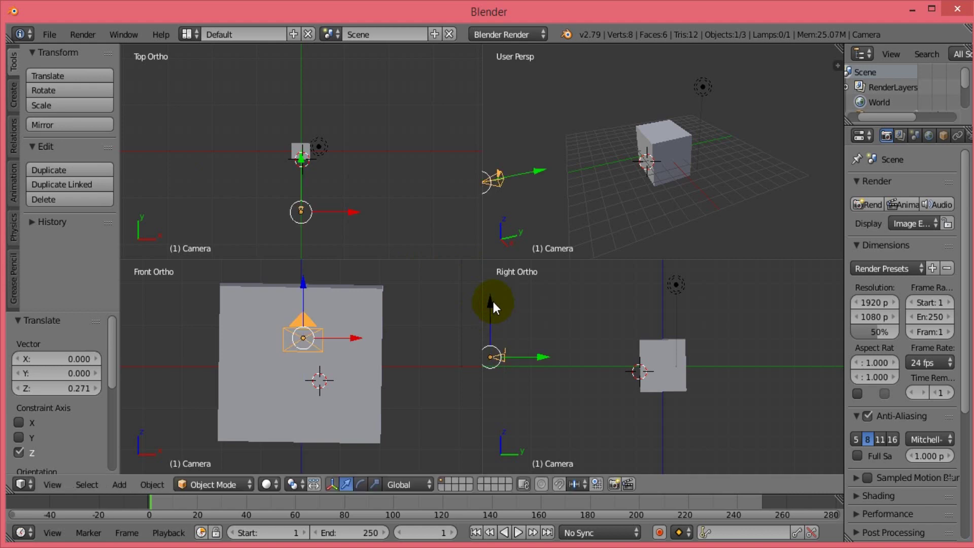
left_click(85, 34)
left_click(109, 51)
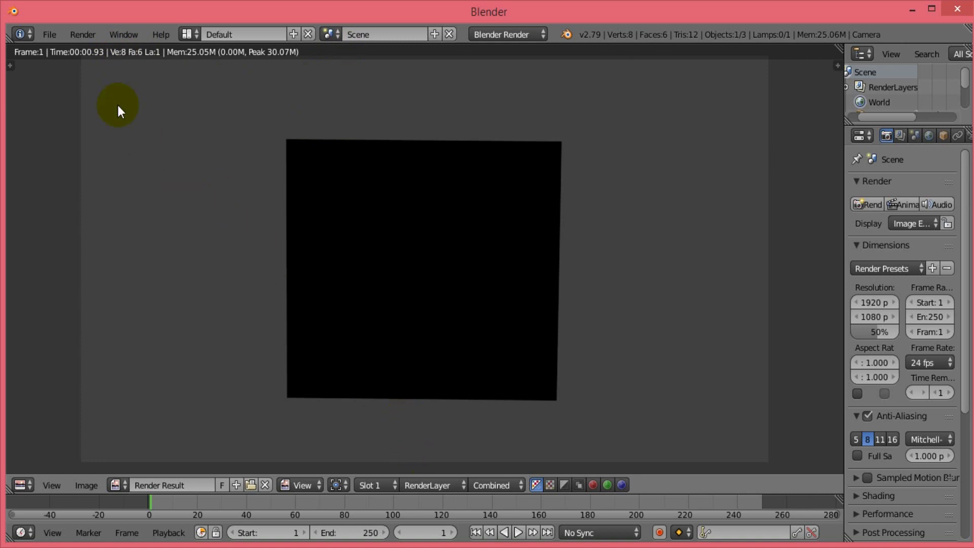
key("Escape")
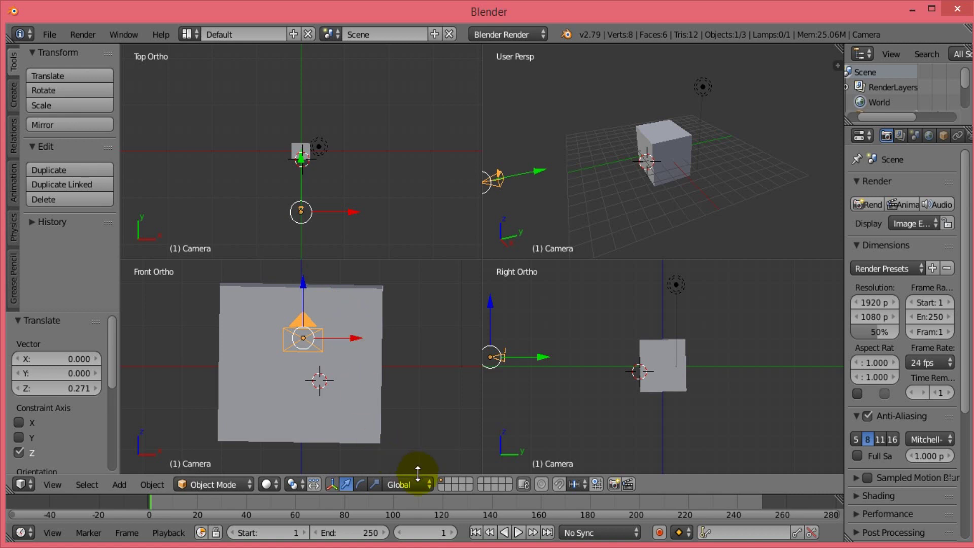
Tilt the camera to -3.93° with the rotate manipulator and test-render it.
left_click(363, 484)
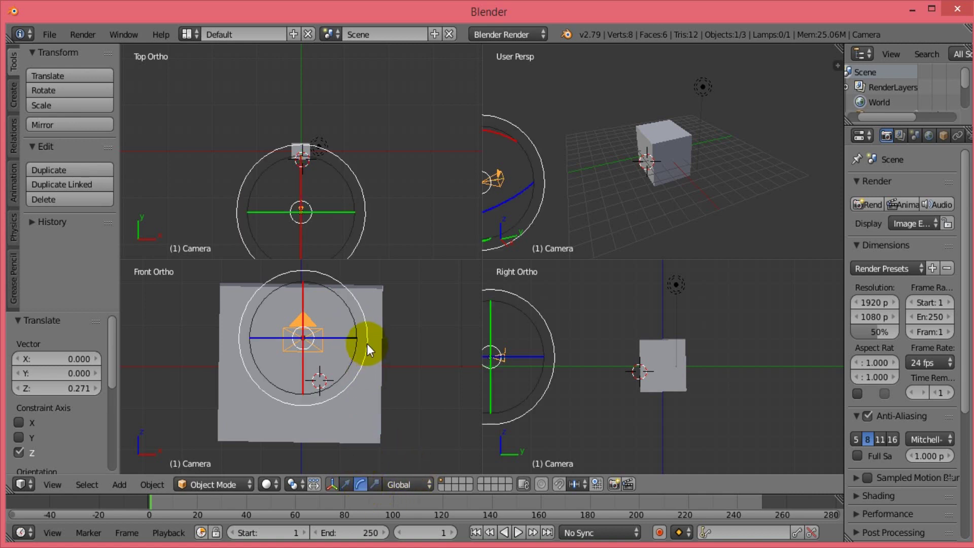
left_click_drag(367, 343, 367, 342)
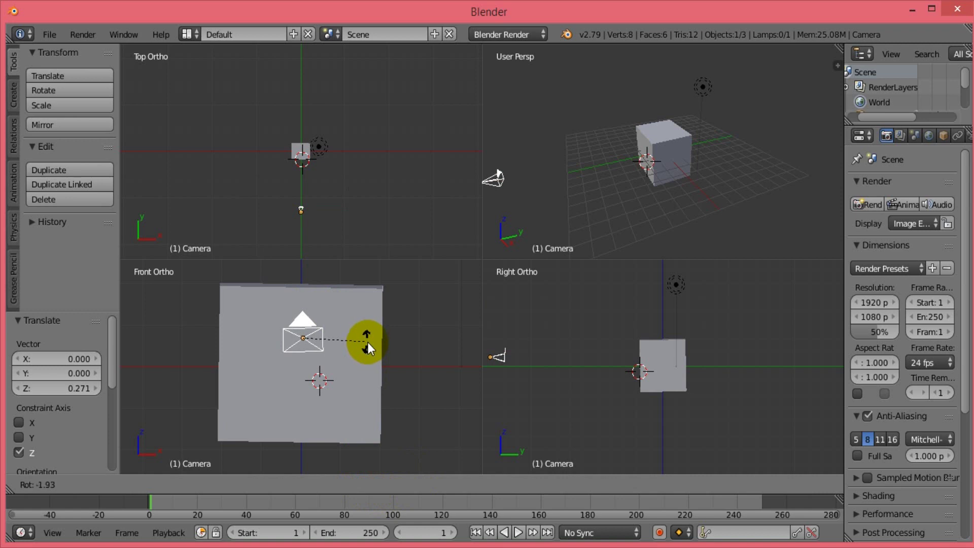
left_click_drag(368, 343, 371, 345)
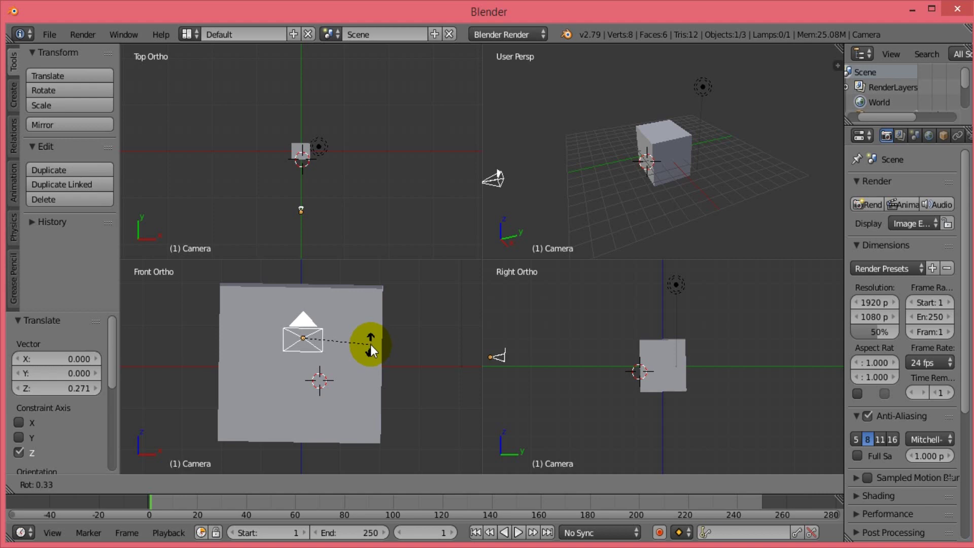
left_click(370, 339)
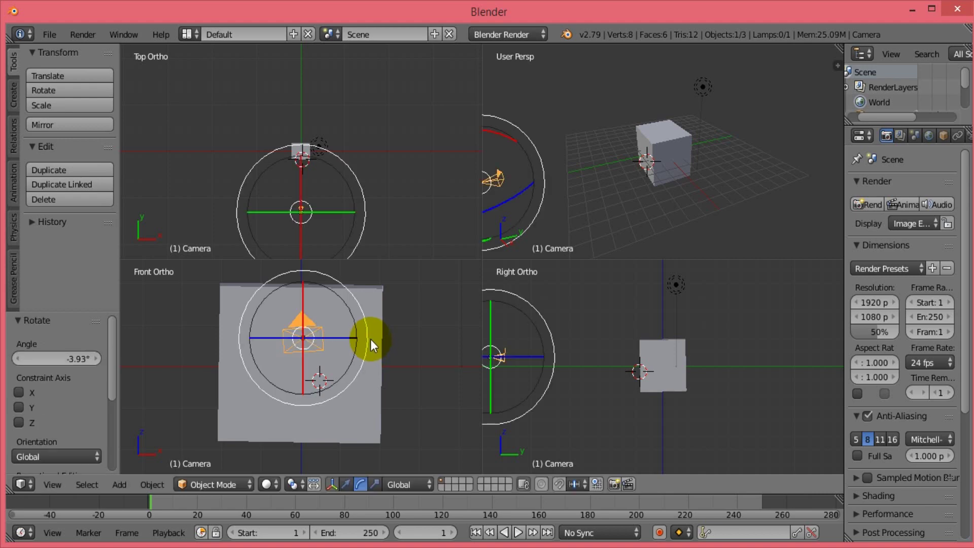
left_click(95, 33)
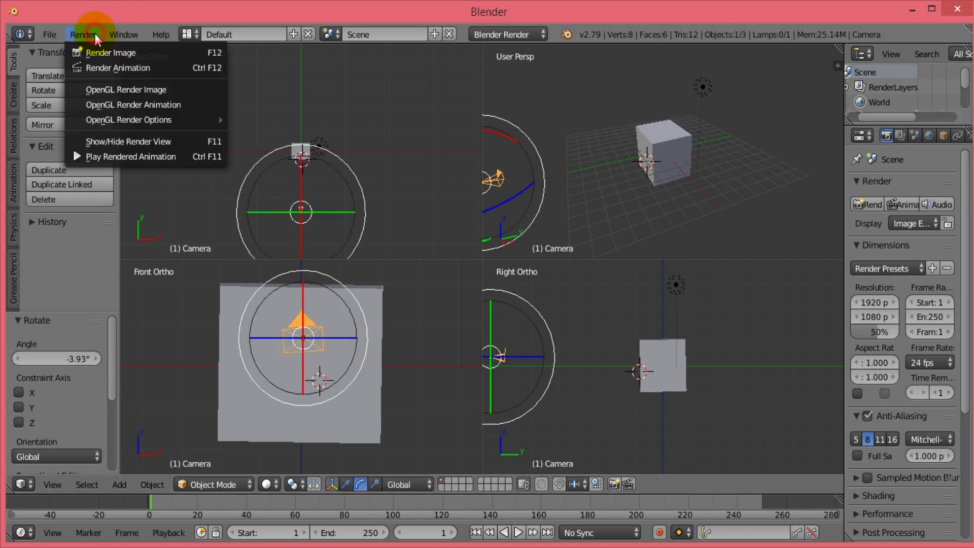
left_click(117, 56)
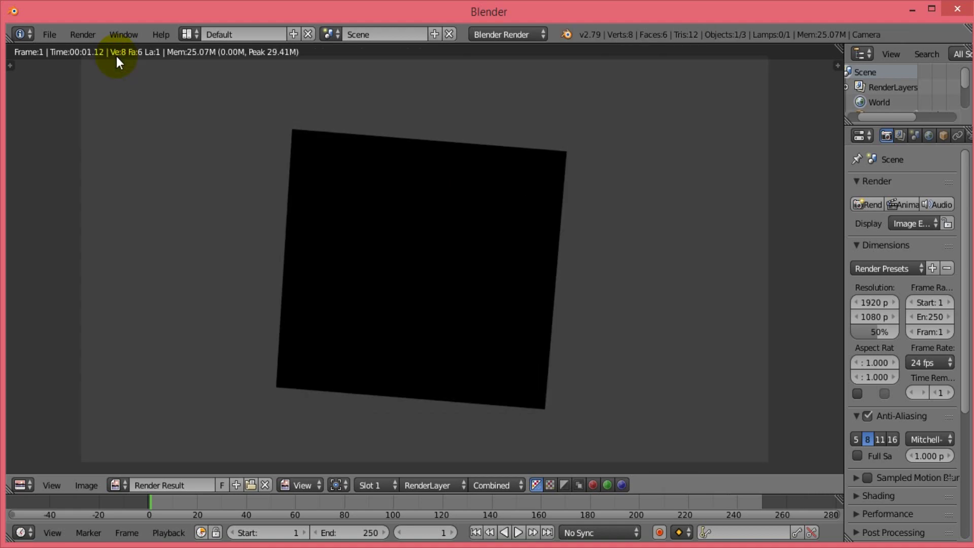
key("Escape")
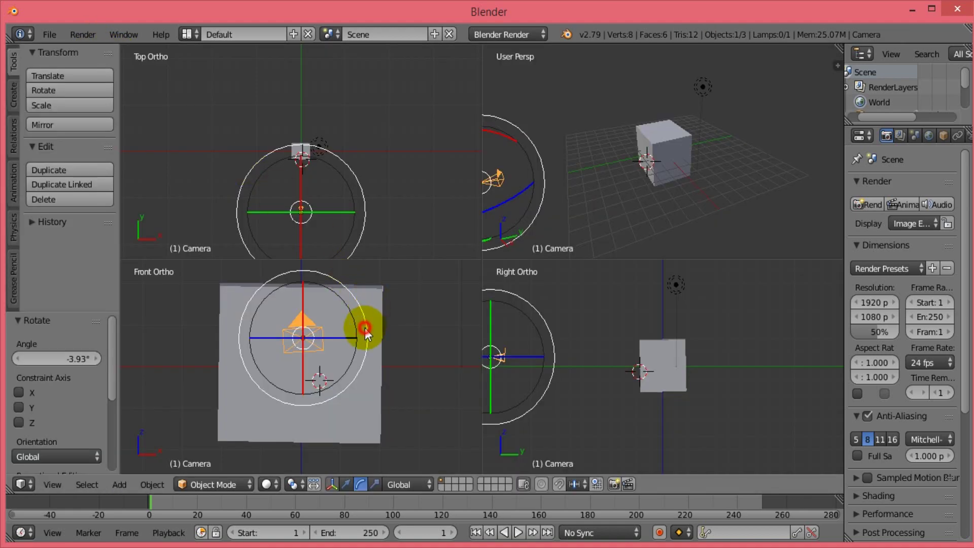
Tilt the camera to 3.53°, then 1.29°, test-rendering after each.
left_click_drag(364, 327, 368, 332)
left_click(79, 34)
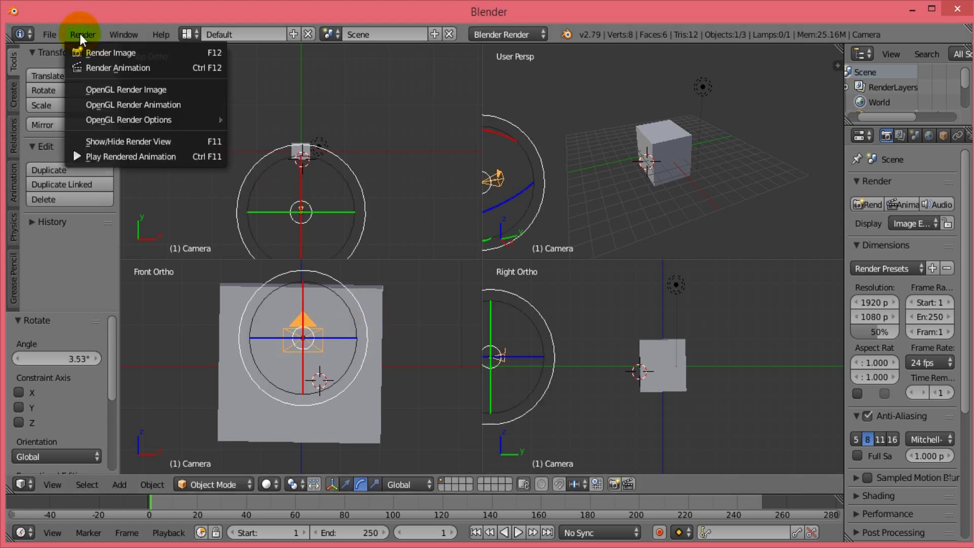
left_click(99, 55)
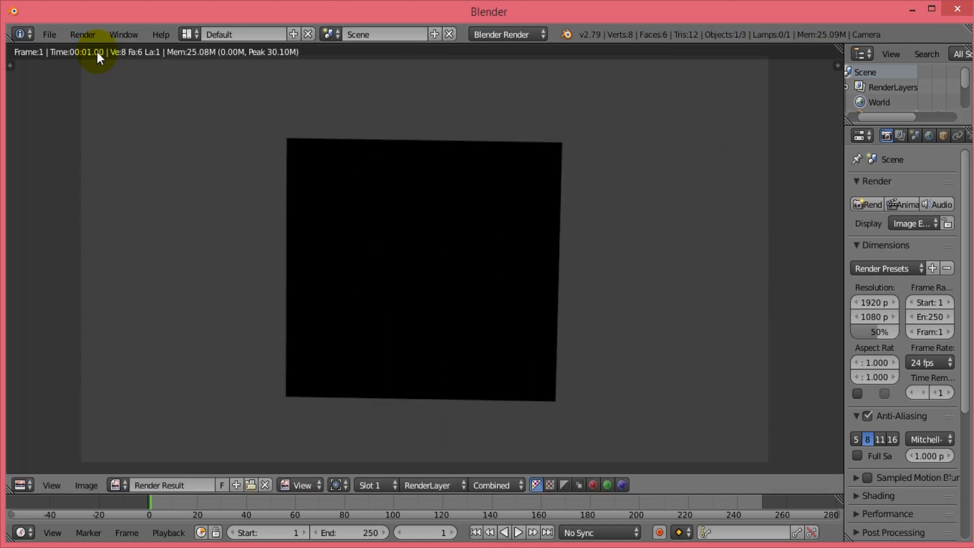
key("Escape")
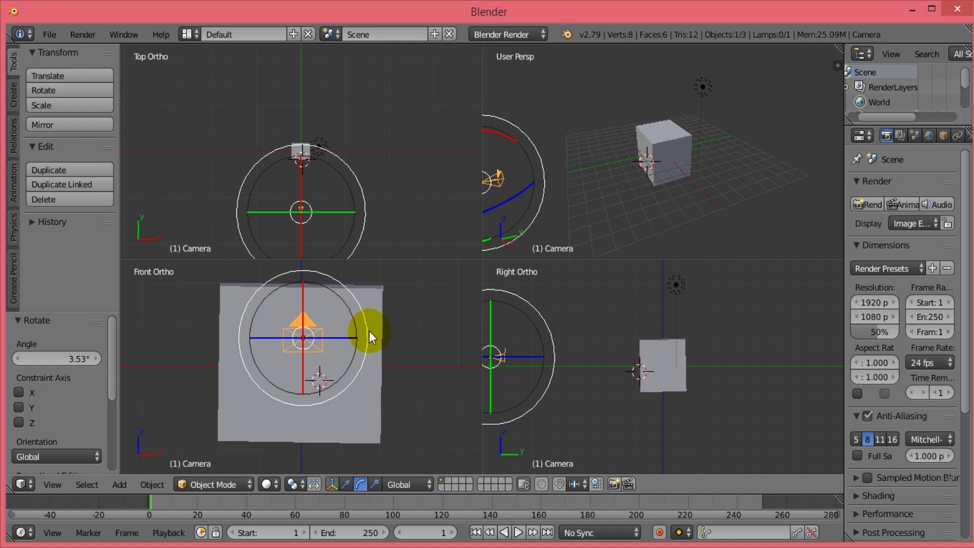
left_click_drag(369, 331, 370, 333)
left_click(83, 34)
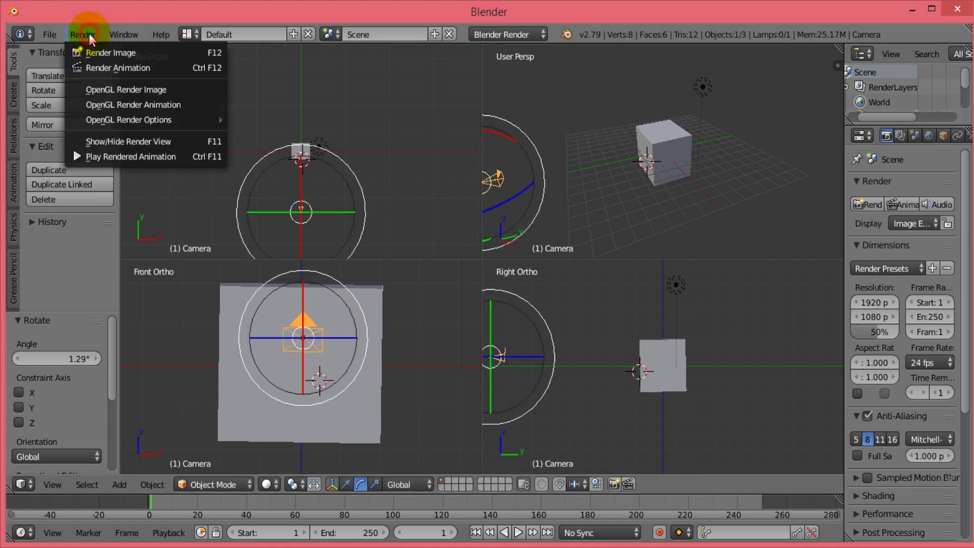
left_click(104, 53)
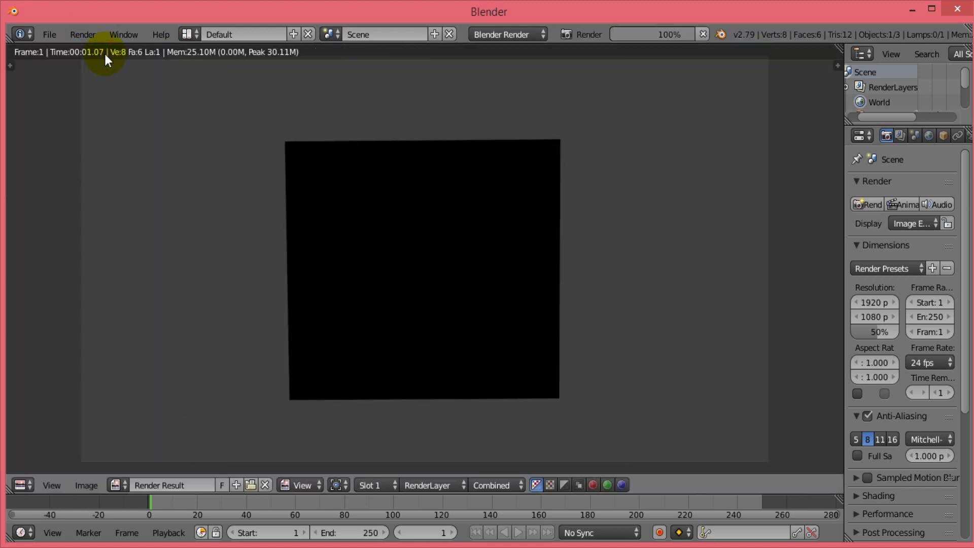
key("Escape")
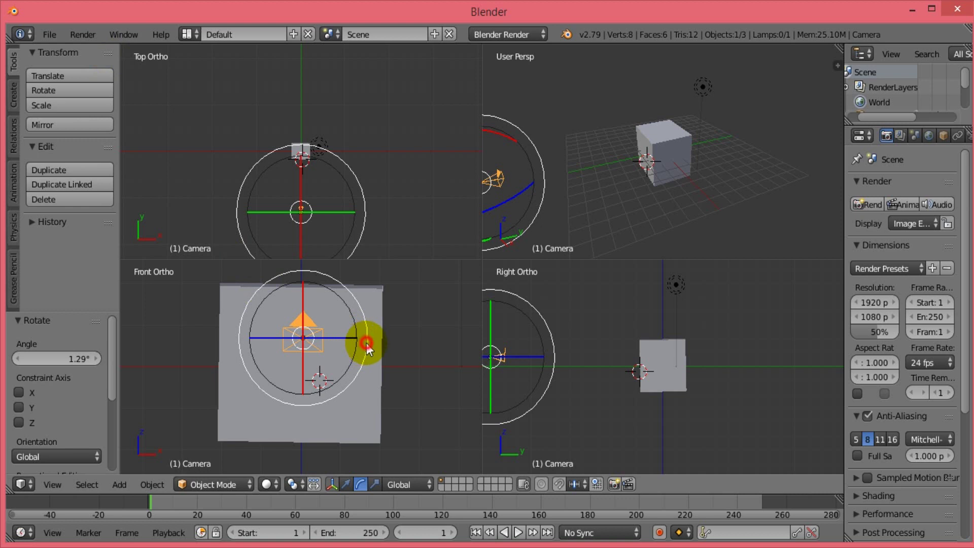
Tilt the camera to 0.589°, then -2.58°, test-rendering after each.
left_click_drag(366, 343, 367, 344)
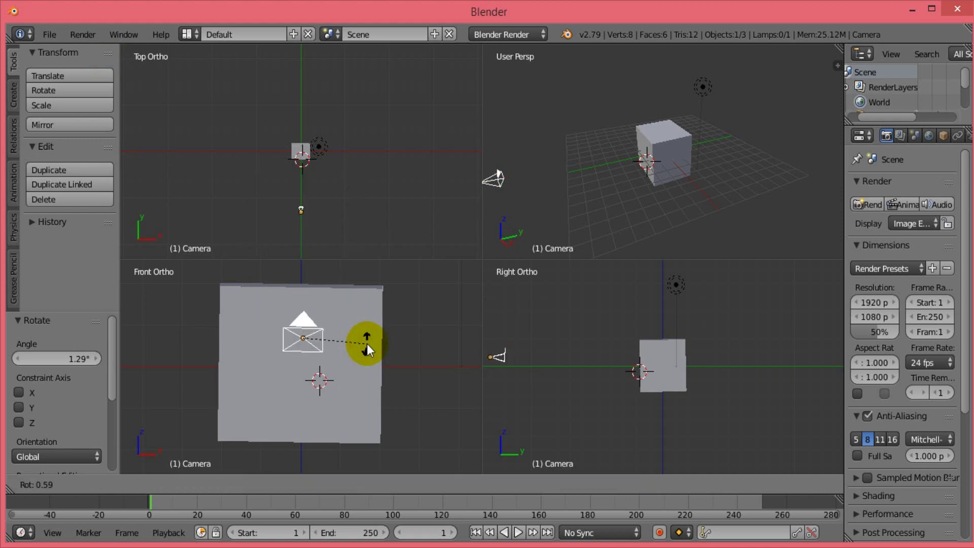
left_click(87, 39)
left_click(104, 58)
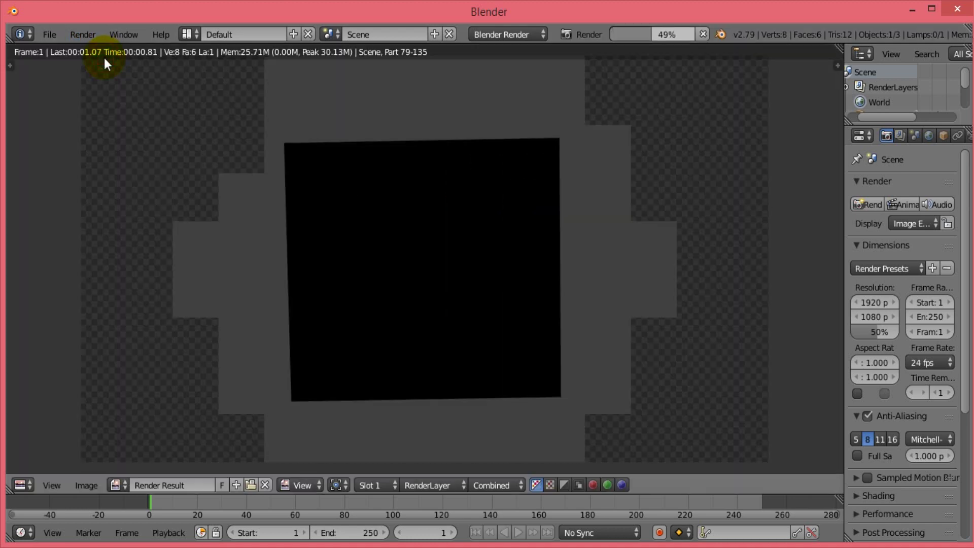
key("Escape")
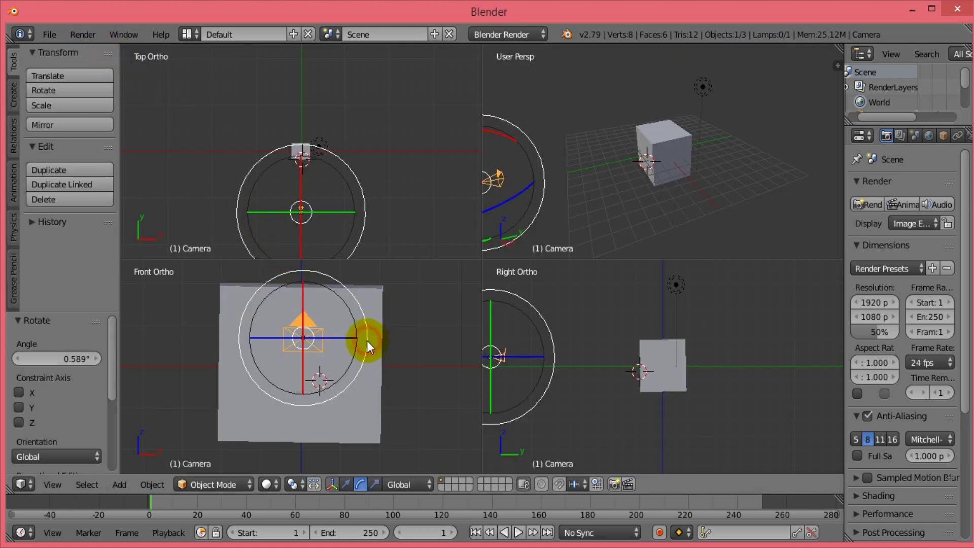
left_click_drag(367, 340, 368, 340)
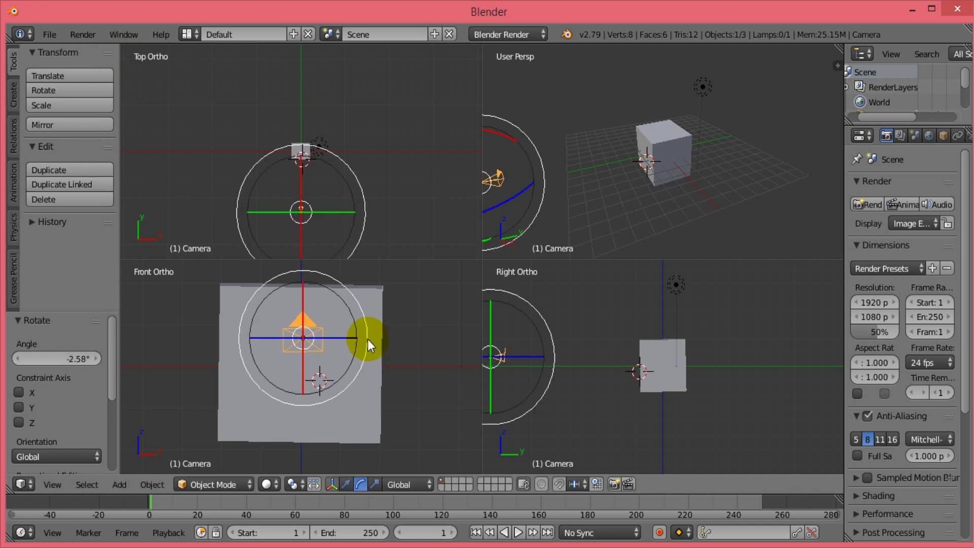
left_click(96, 30)
left_click(106, 54)
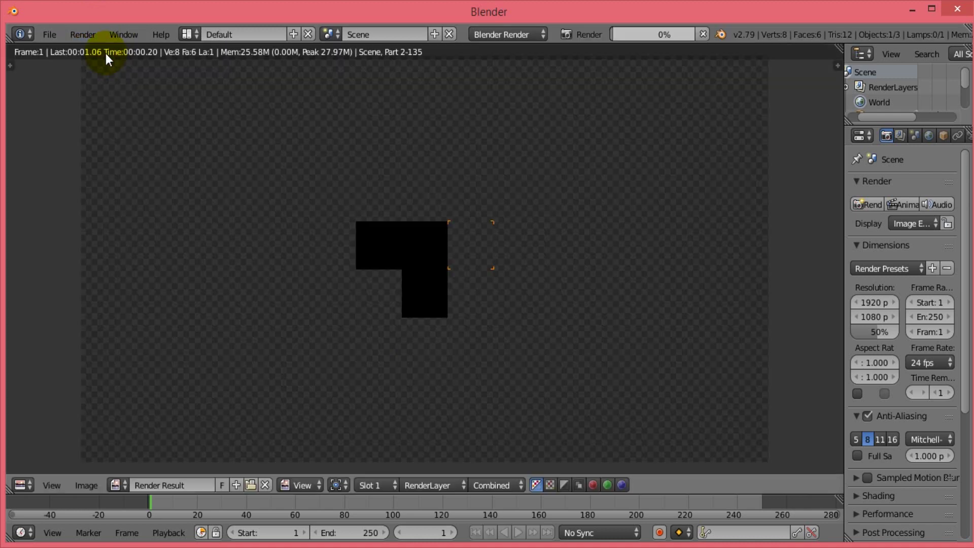
key("Escape")
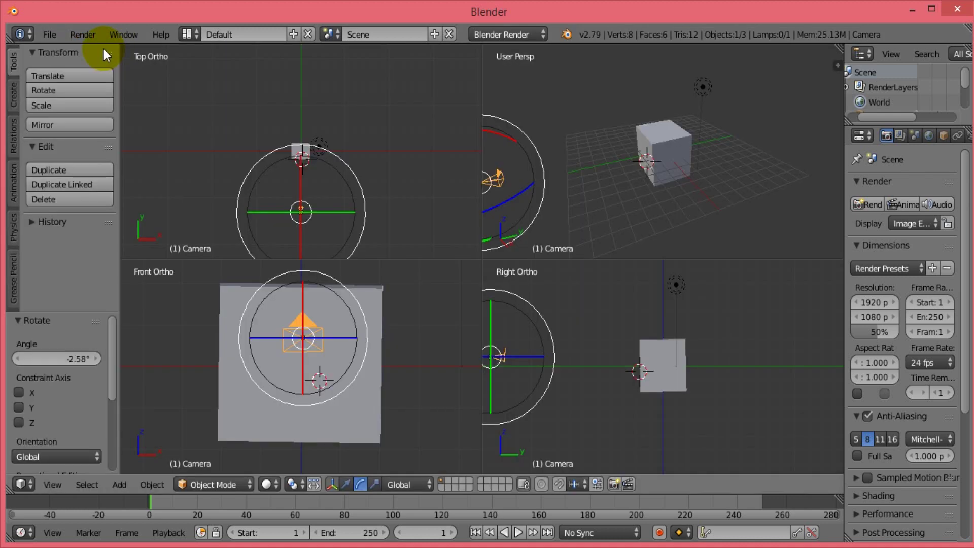
Tilt the camera to -3.18°, then 3.24°, test-rendering after each.
left_click_drag(368, 347, 367, 344)
left_click(367, 345)
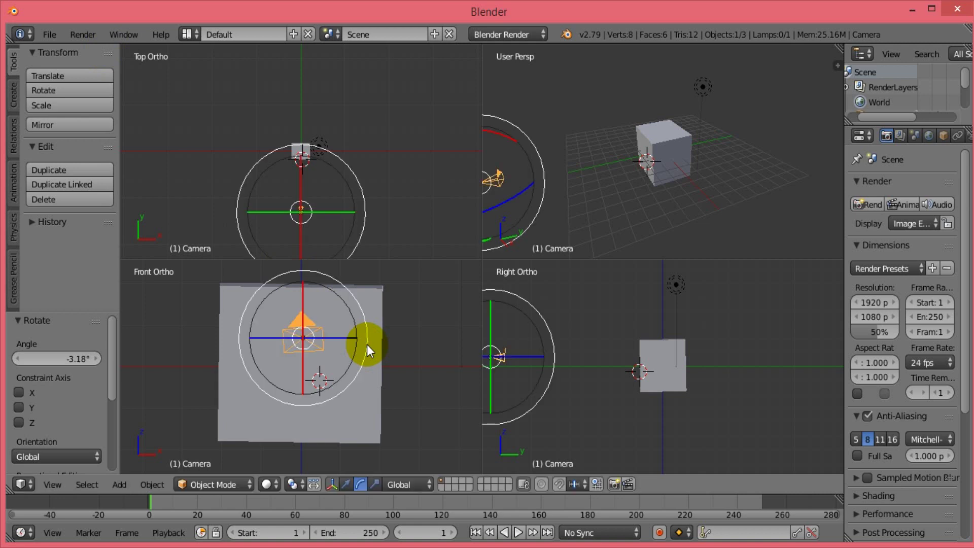
left_click(97, 31)
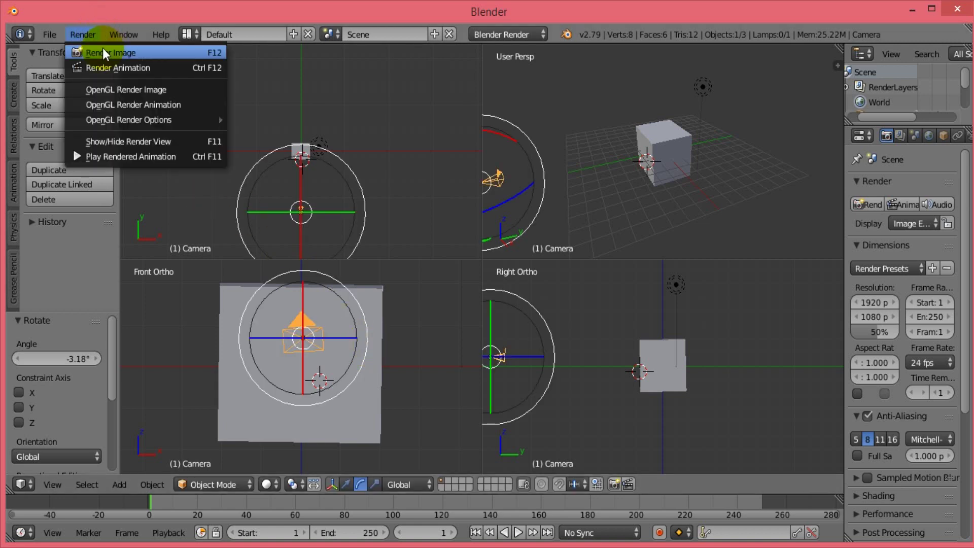
left_click(106, 53)
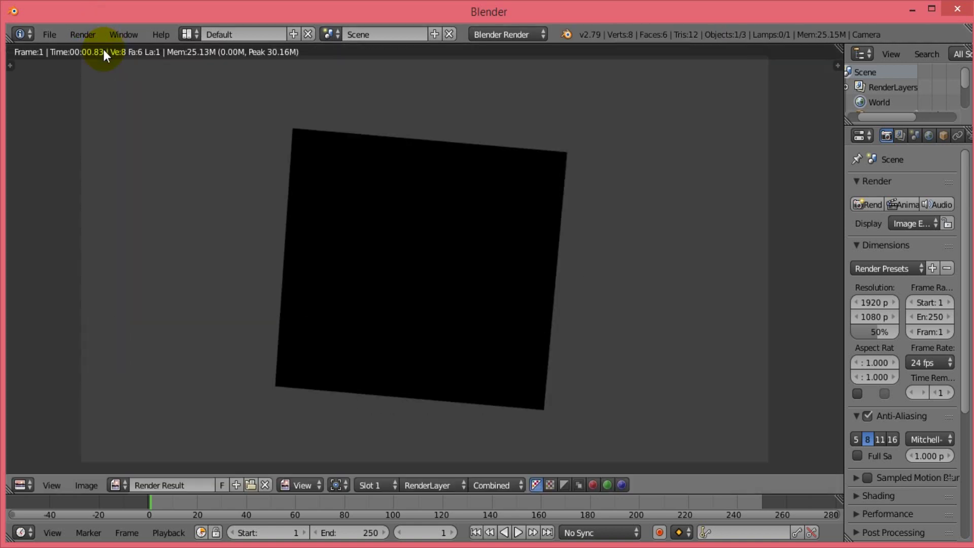
key("Escape")
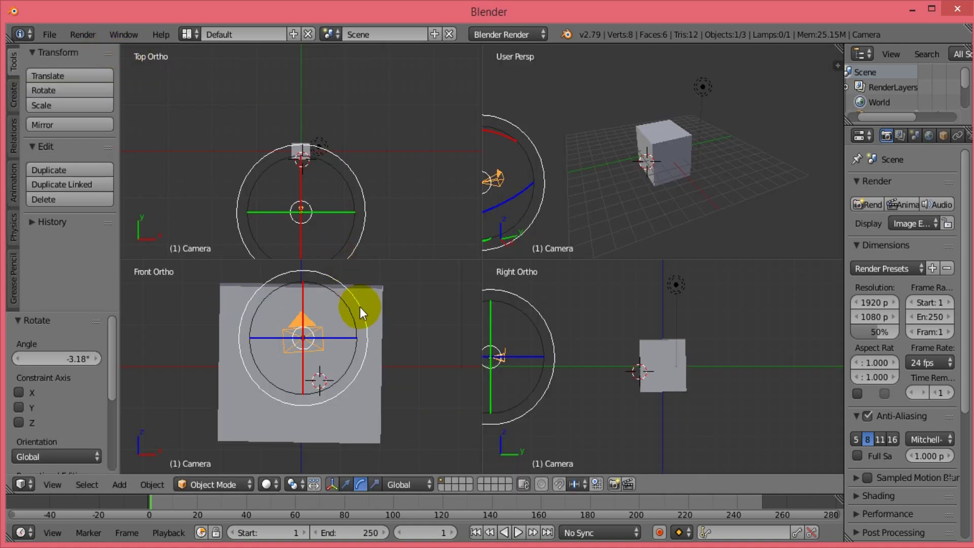
left_click_drag(362, 310, 362, 314)
left_click(84, 35)
left_click(103, 53)
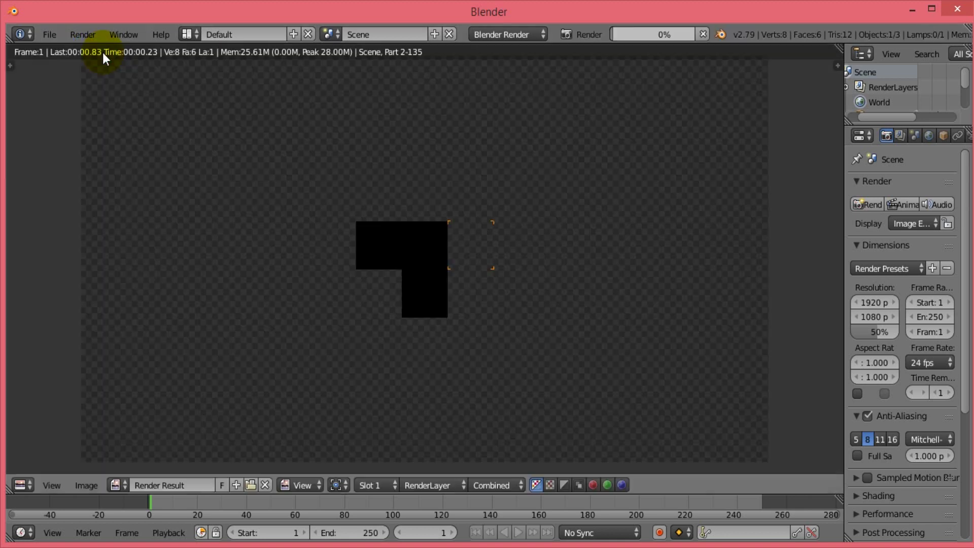
key("Escape")
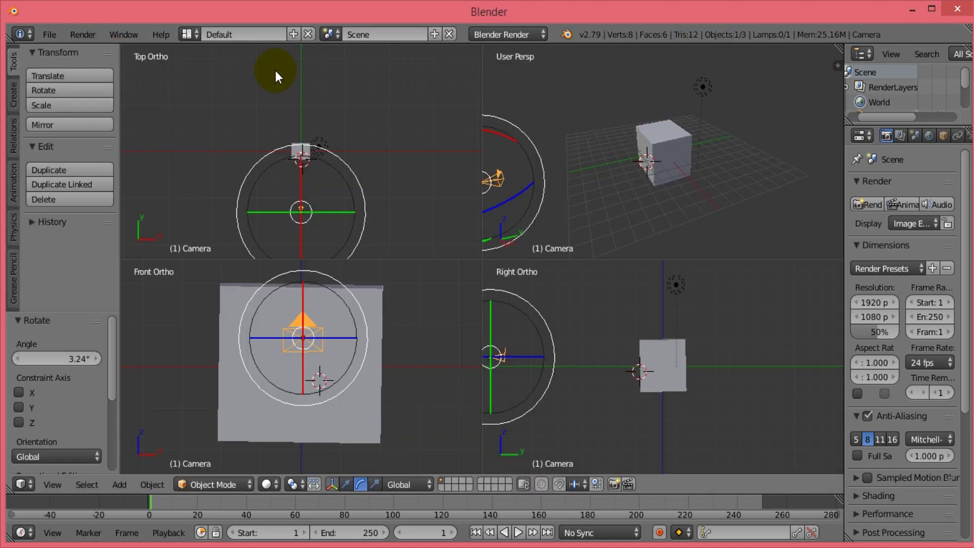
Settle the camera tilt at -1.37° and start rendering the animation.
left_click_drag(367, 353, 367, 351)
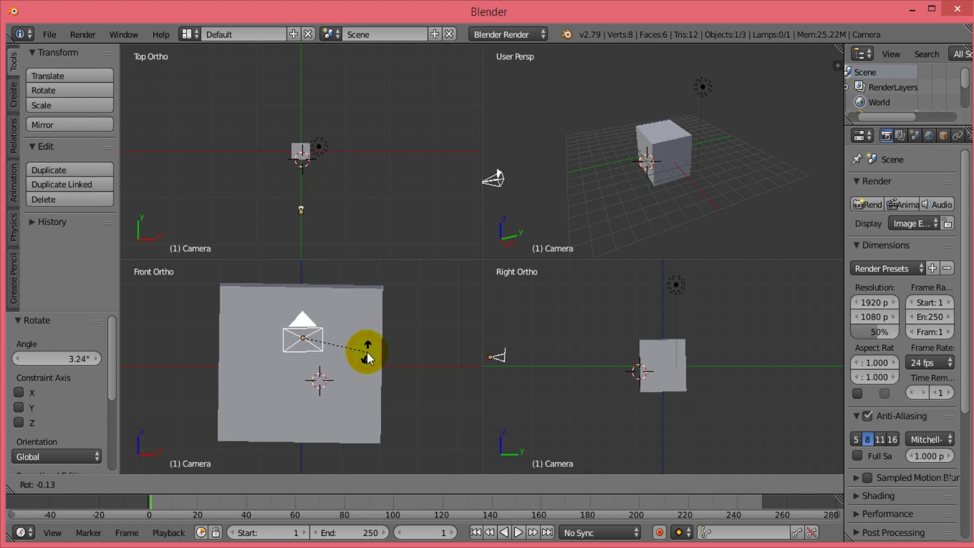
left_click(90, 35)
left_click(108, 60)
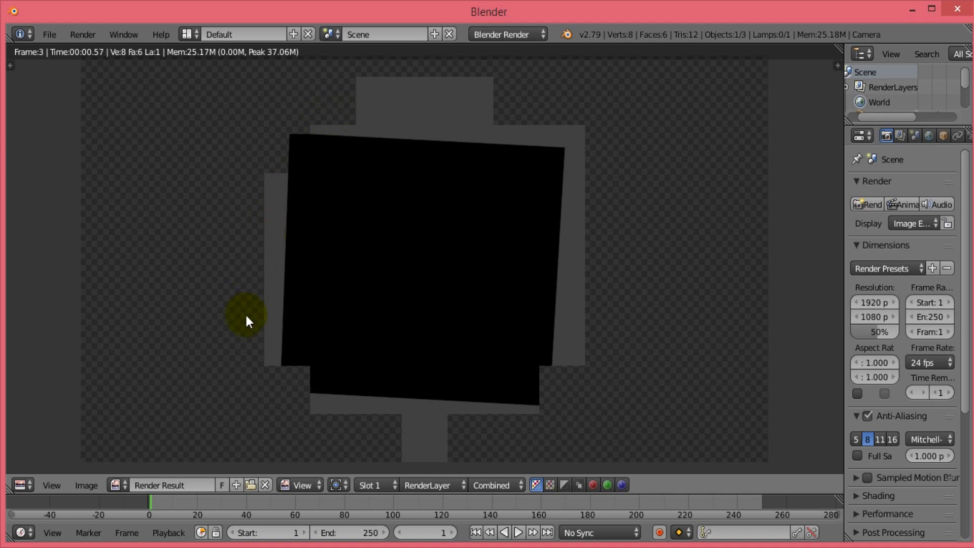
key("Escape")
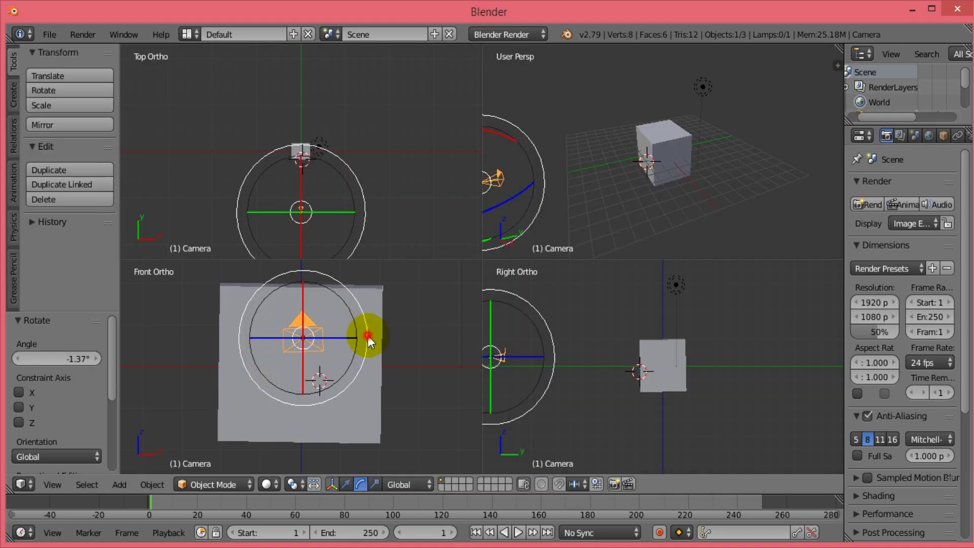
Tilt the camera to 1.92°, then about 2.27°, test-rendering after each.
left_click_drag(368, 336, 368, 338)
left_click(91, 34)
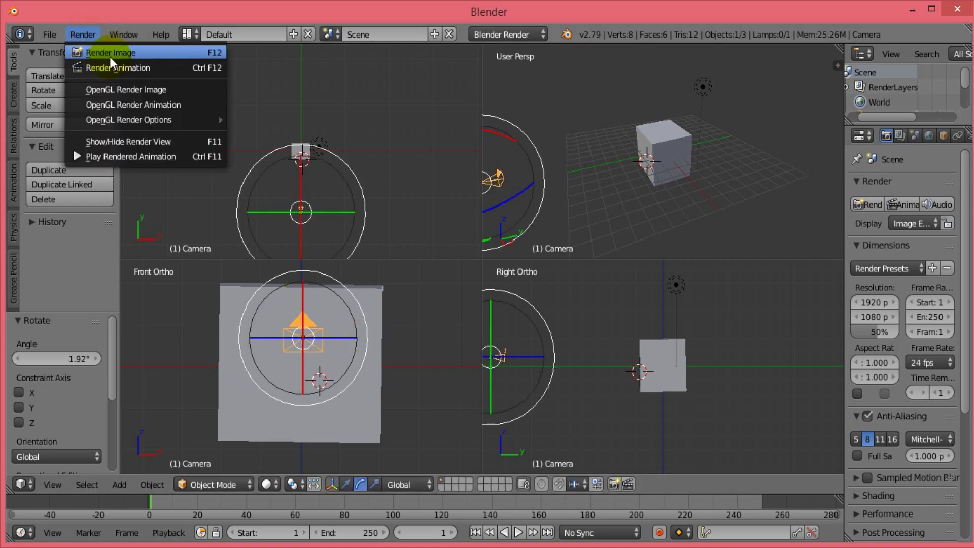
left_click(109, 54)
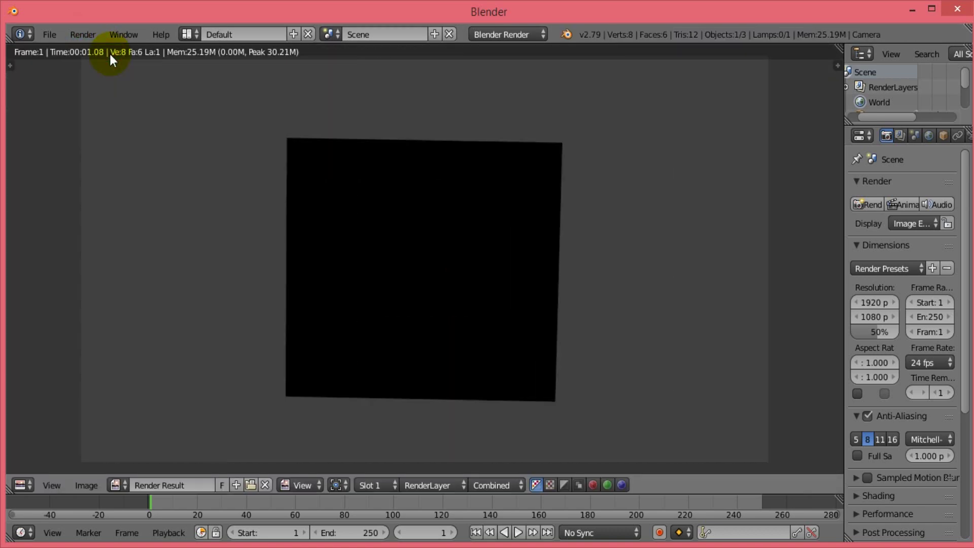
key("Escape")
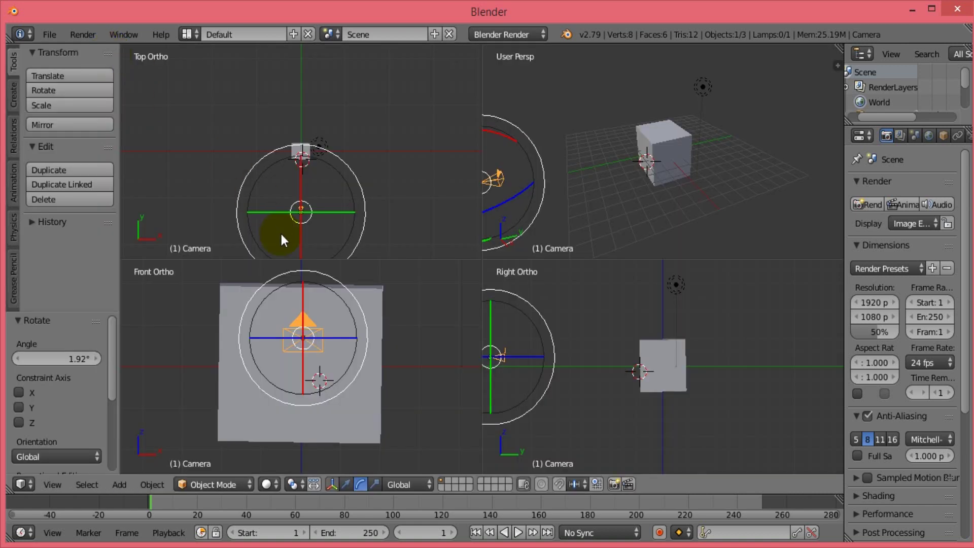
left_click_drag(361, 311, 363, 314)
left_click(86, 34)
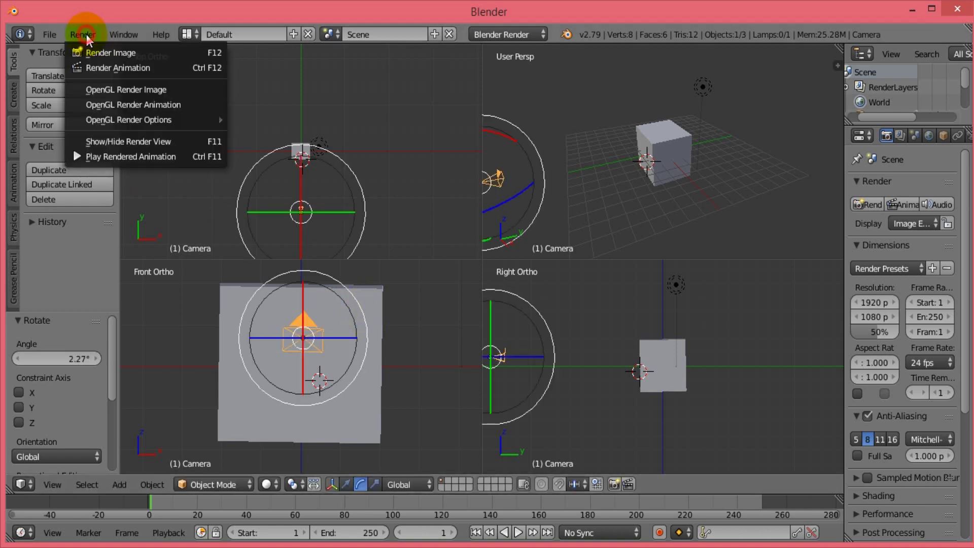
left_click(113, 53)
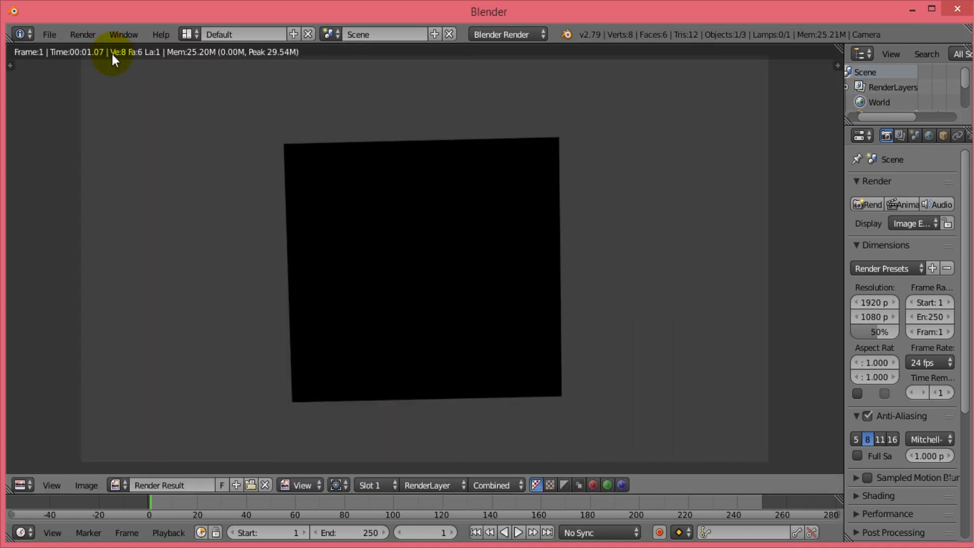
key("Escape")
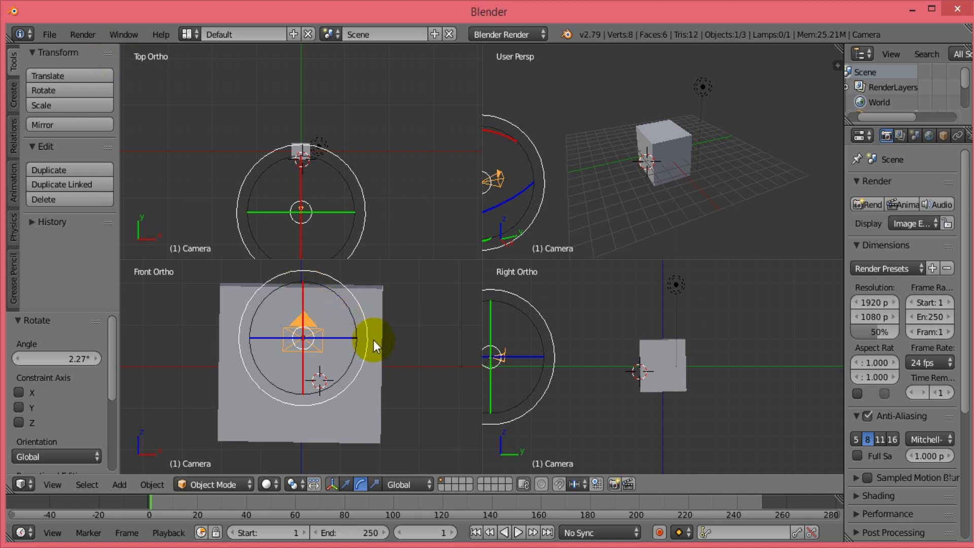
Make two small tilt adjustments, ending at 0.302°, rendering the dark square each time.
left_click_drag(367, 335, 368, 334)
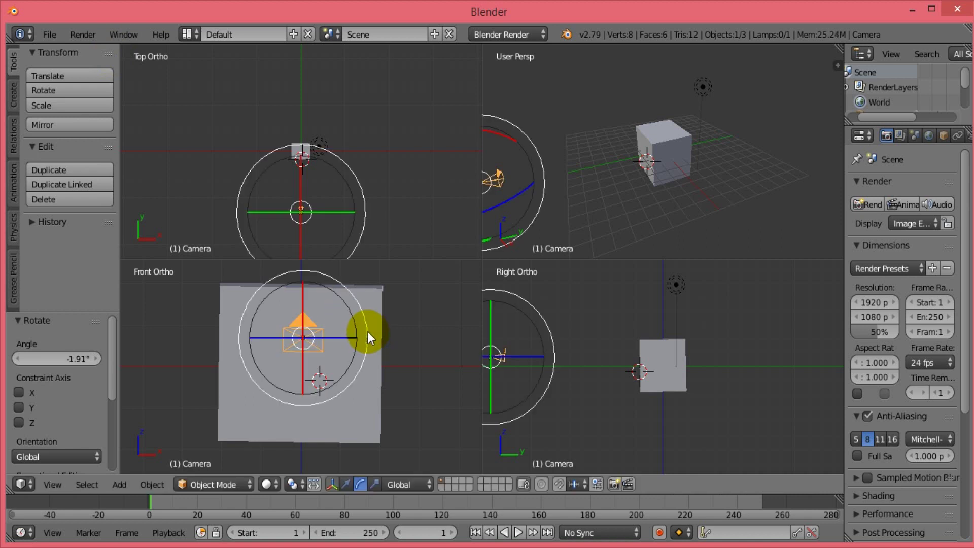
left_click(97, 36)
left_click(106, 52)
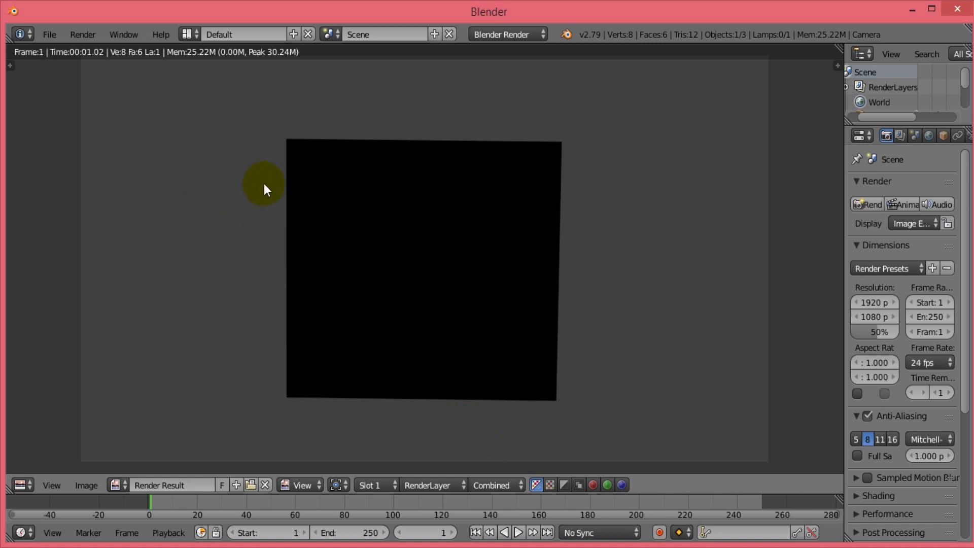
key("Escape")
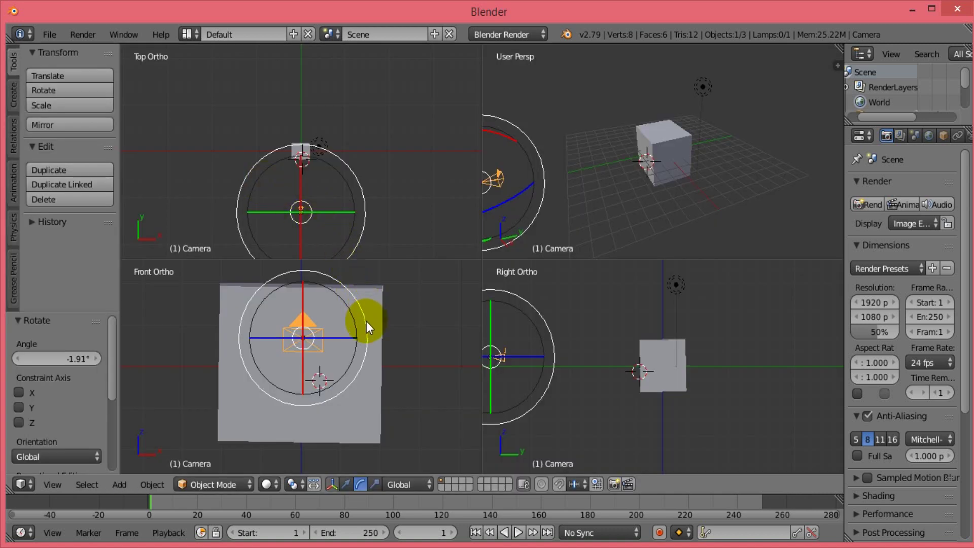
left_click_drag(366, 322, 367, 322)
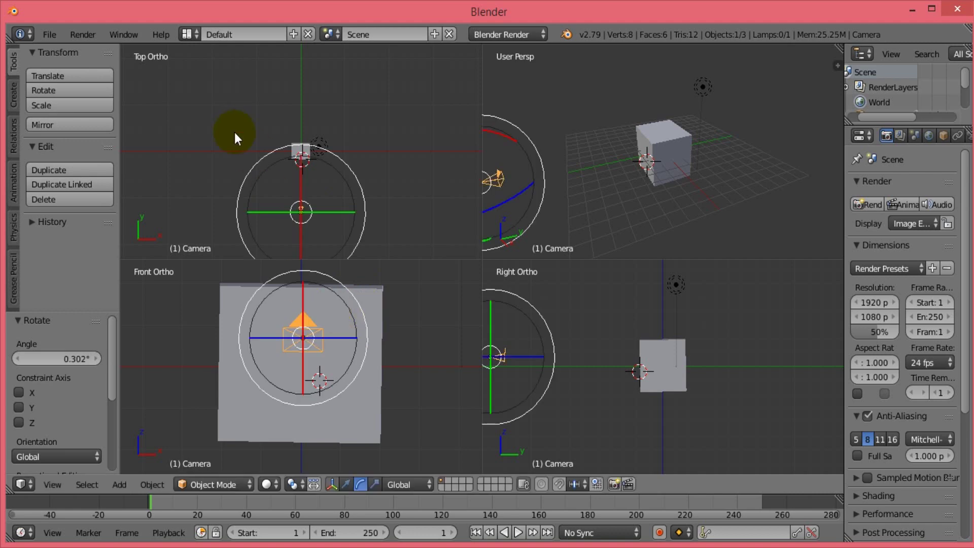
left_click(85, 35)
left_click(96, 53)
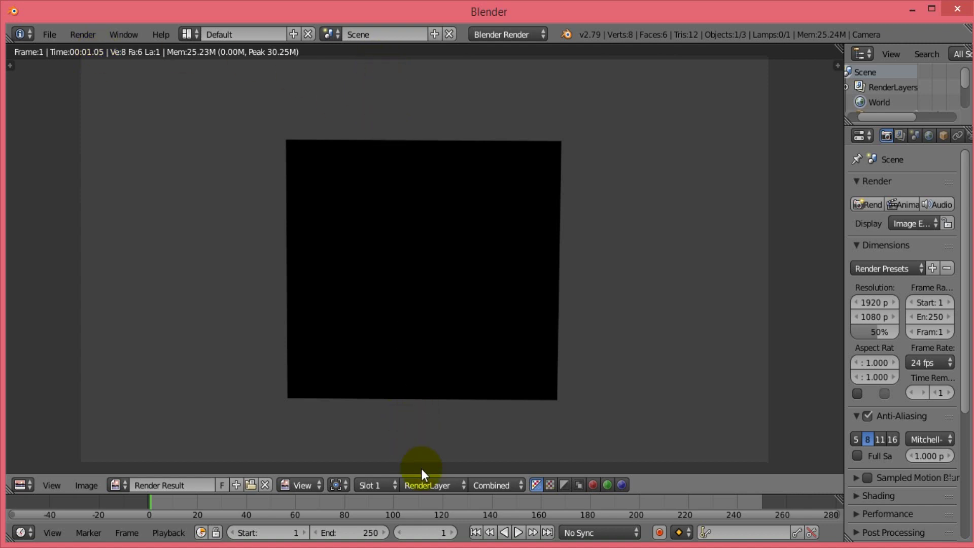
key("Escape")
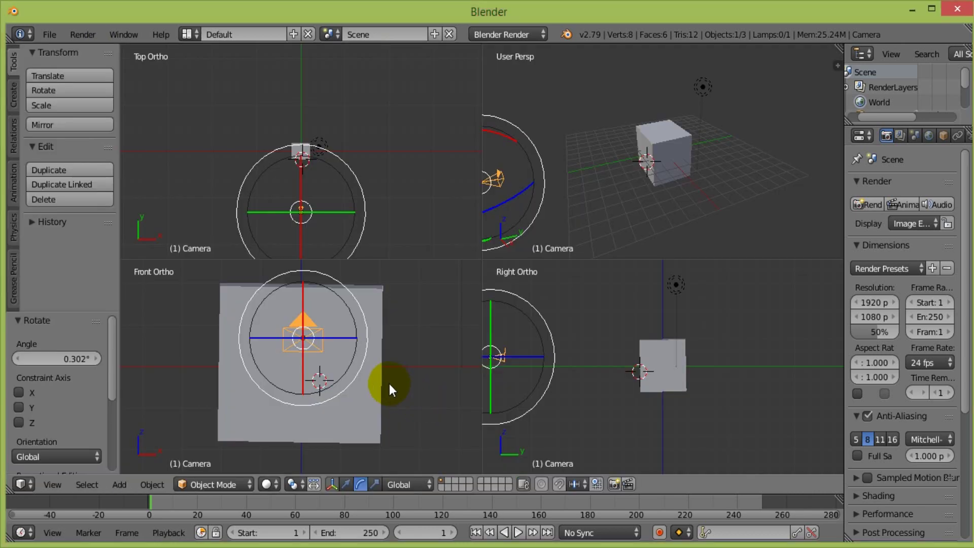
Scale the cube to 0.493 along X and render it as a tall dark rectangle.
right_click(366, 409)
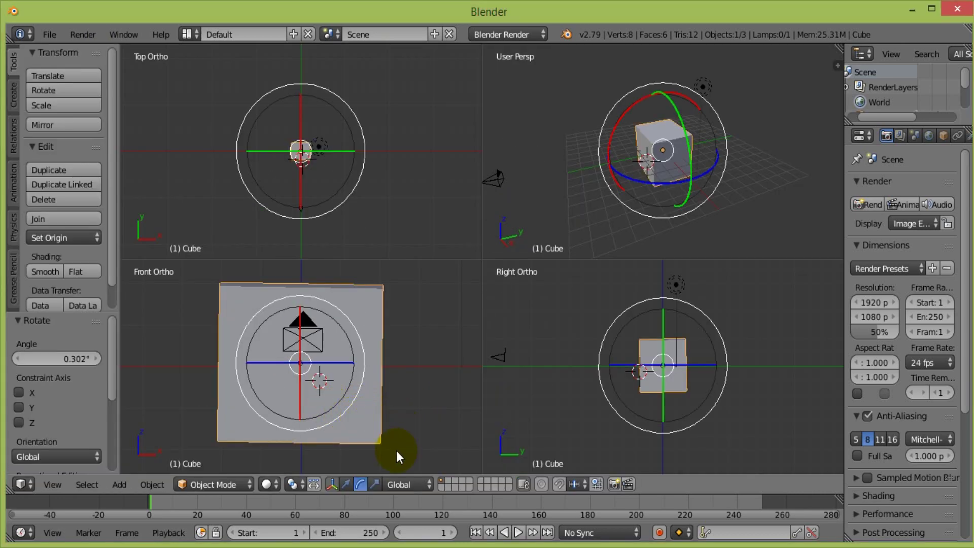
left_click(377, 483)
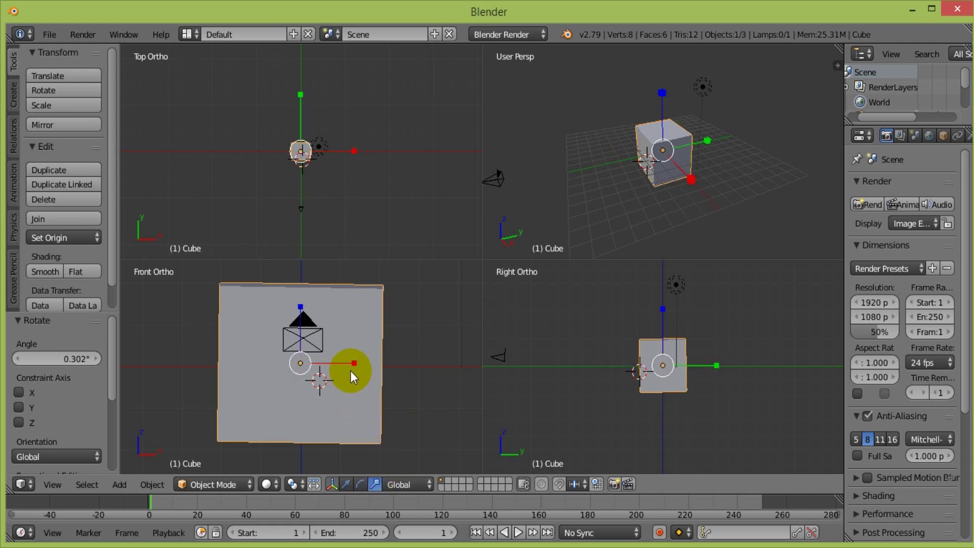
left_click_drag(354, 362, 327, 361)
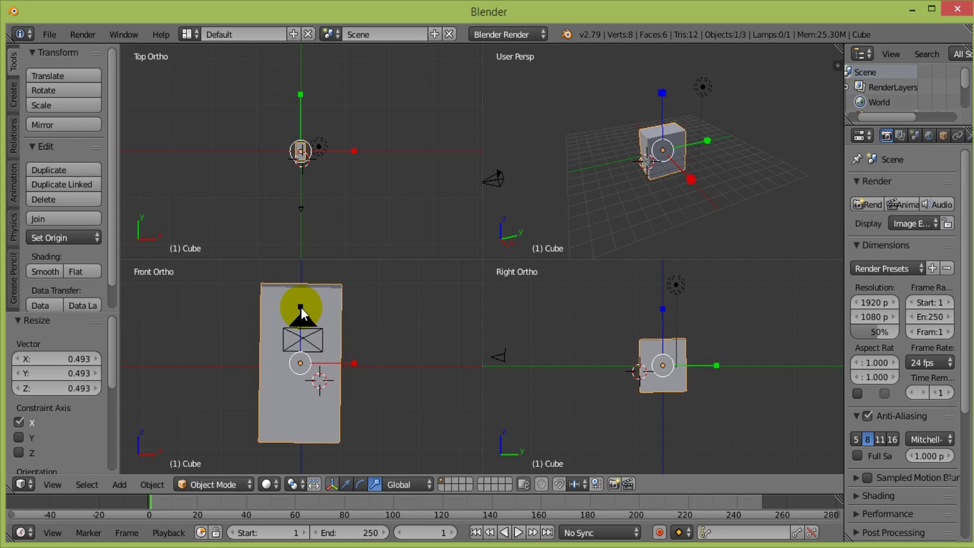
left_click(92, 35)
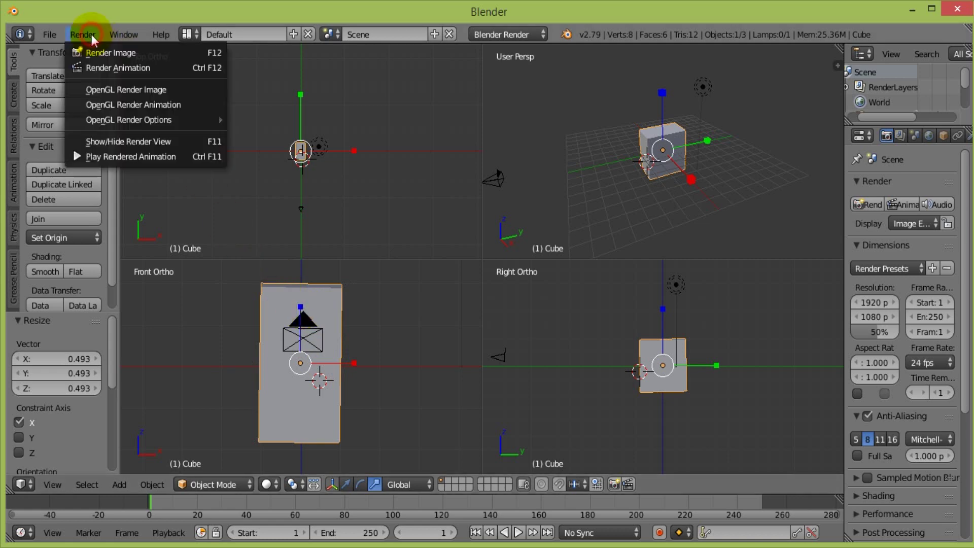
left_click(101, 53)
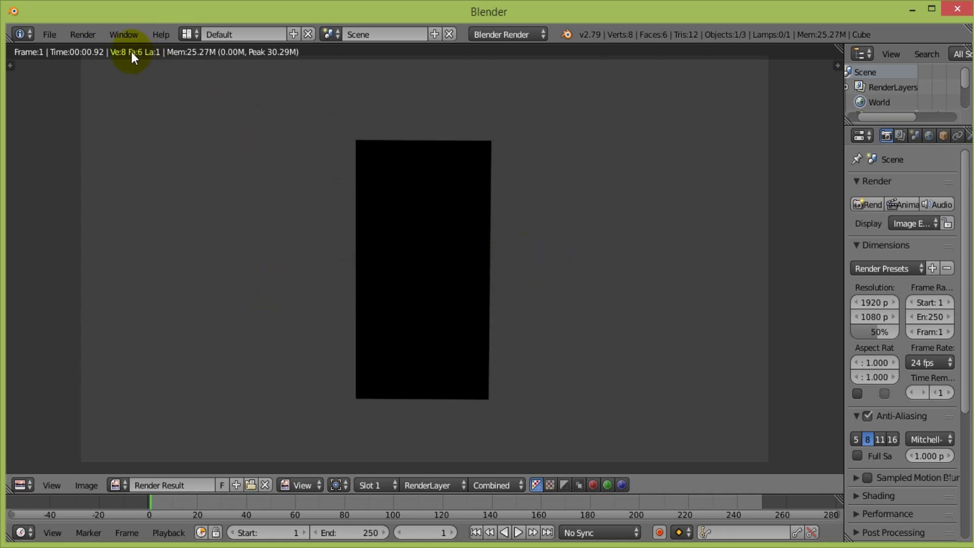
key("Escape")
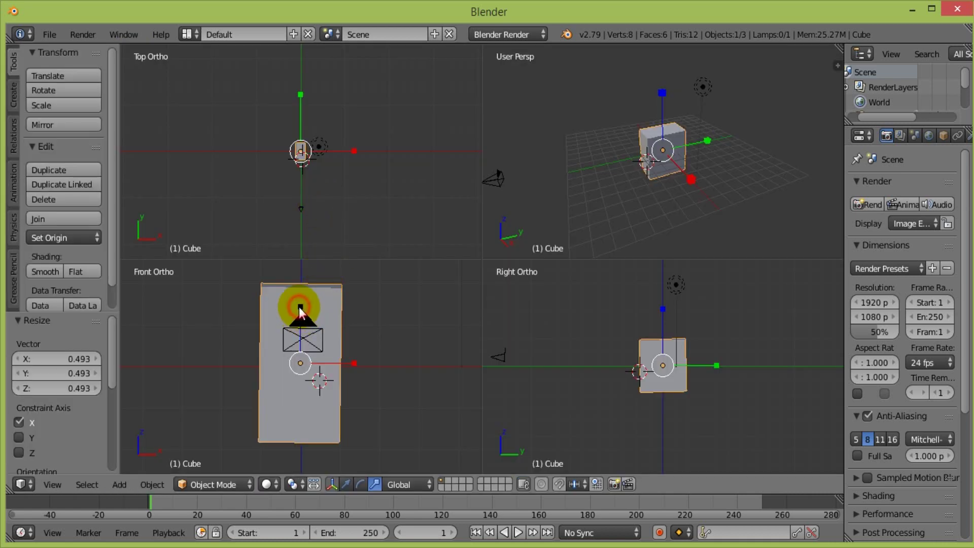
Flatten the cube to 0.198 along Z, test-render it, and enlarge the outliner.
key("s")
key("z")
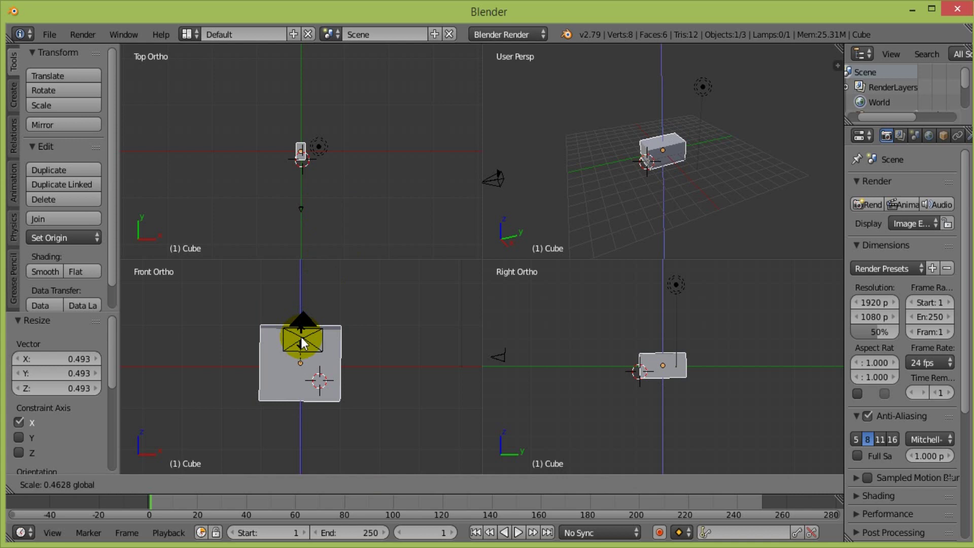
left_click(303, 353)
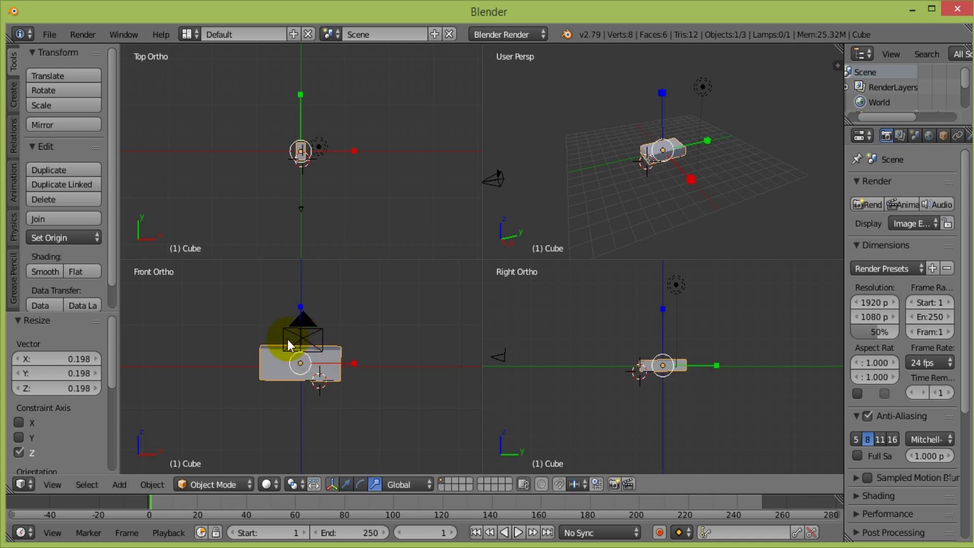
left_click(81, 36)
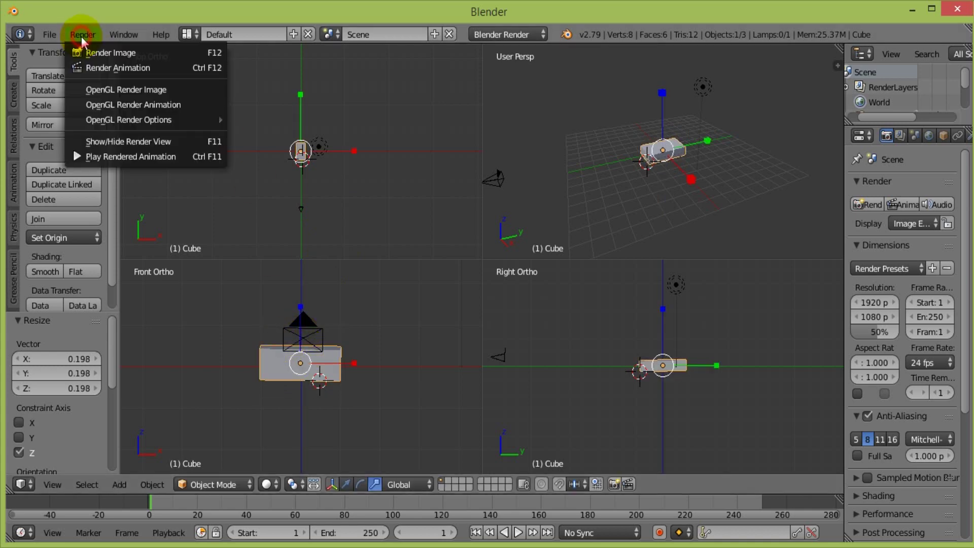
left_click(104, 53)
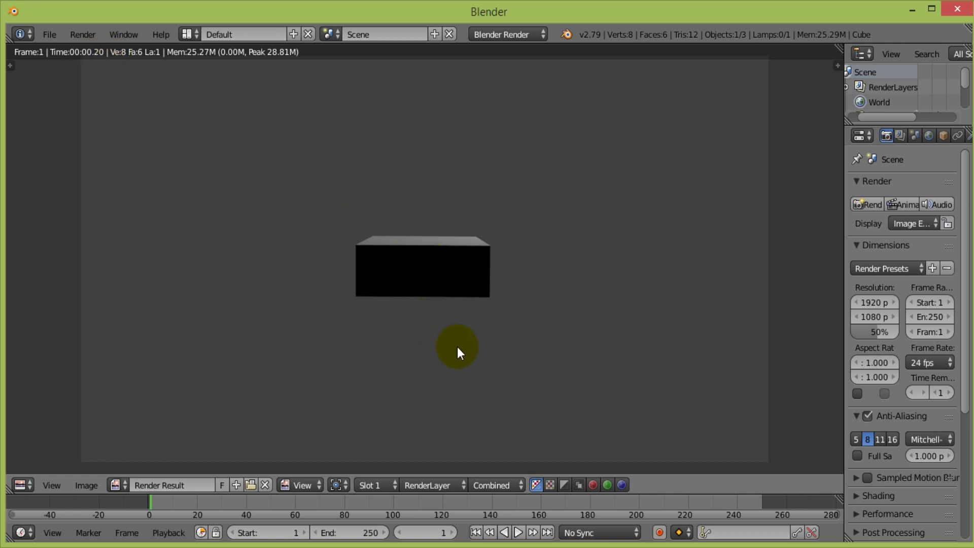
key("Escape")
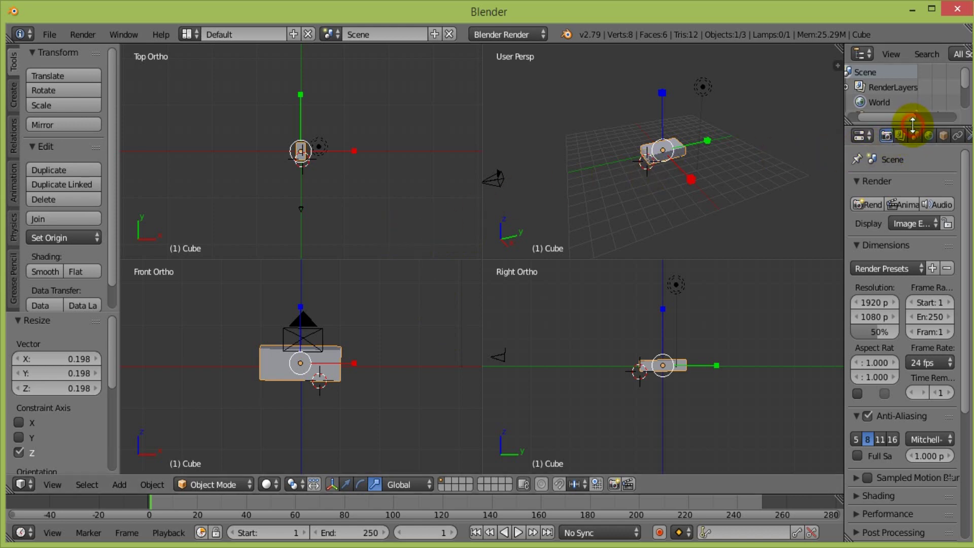
mouse_move(913, 123)
left_mouse_down()
mouse_move(923, 170)
mouse_move(907, 172)
left_mouse_up()
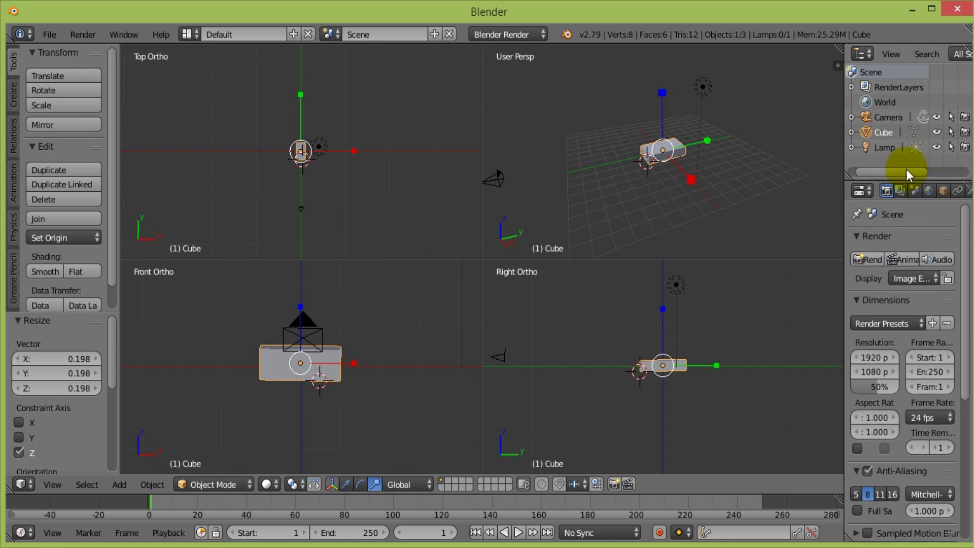
Select the lamp and move it along Z, Y and X toward the box.
left_click(887, 148)
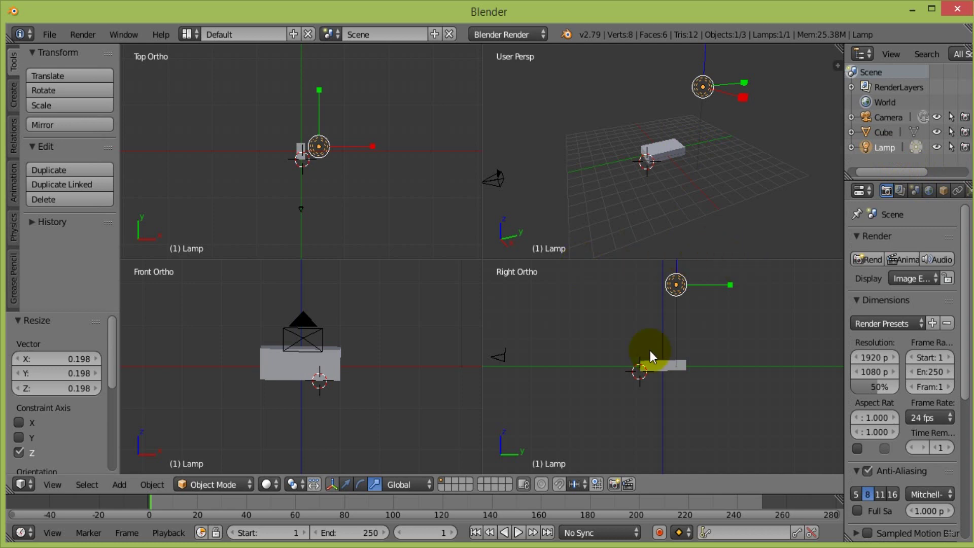
left_click(347, 483)
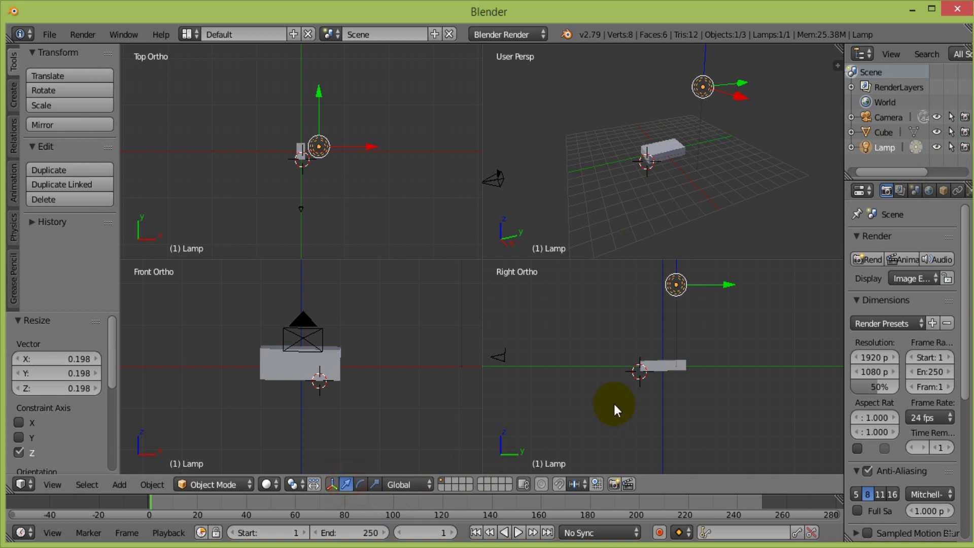
left_click_drag(679, 268, 689, 328)
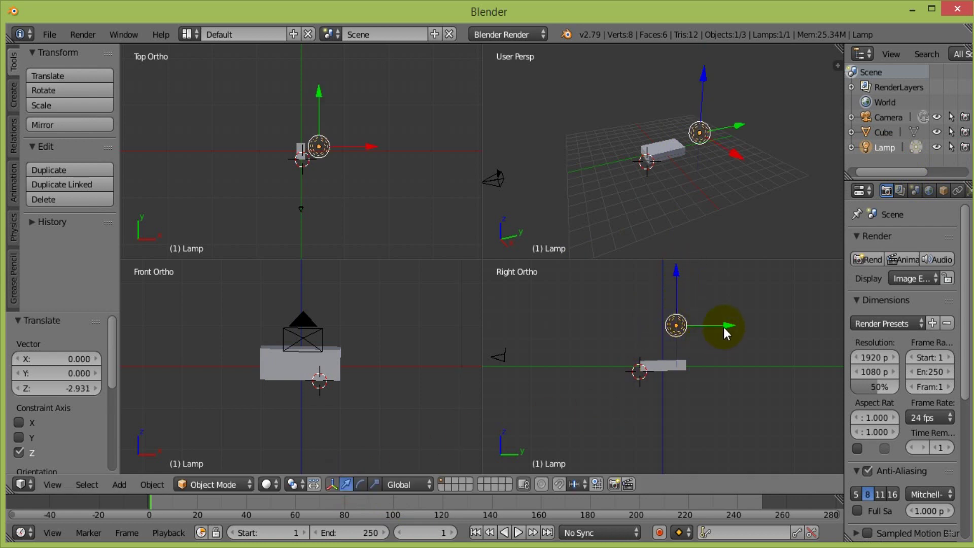
left_click_drag(727, 327, 713, 341)
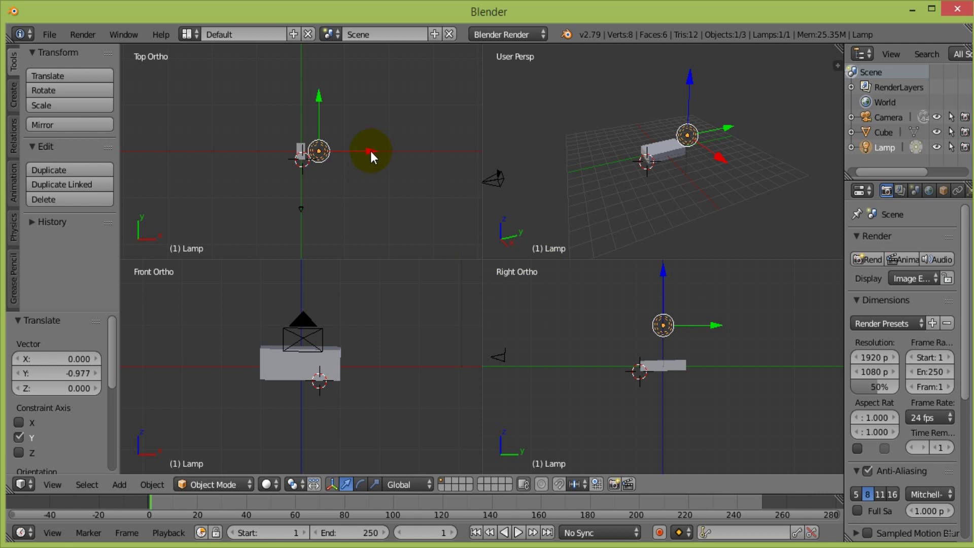
left_click_drag(371, 152, 352, 151)
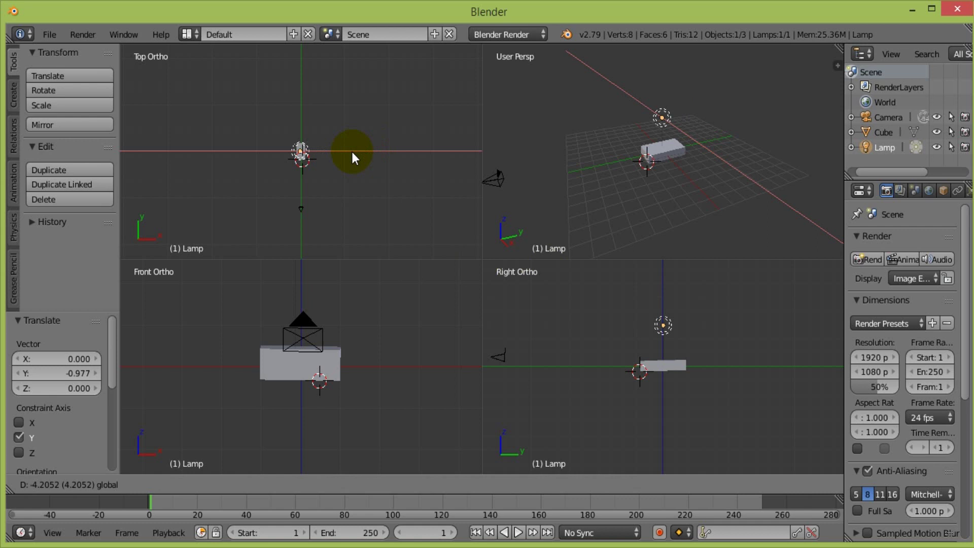
left_click(352, 154)
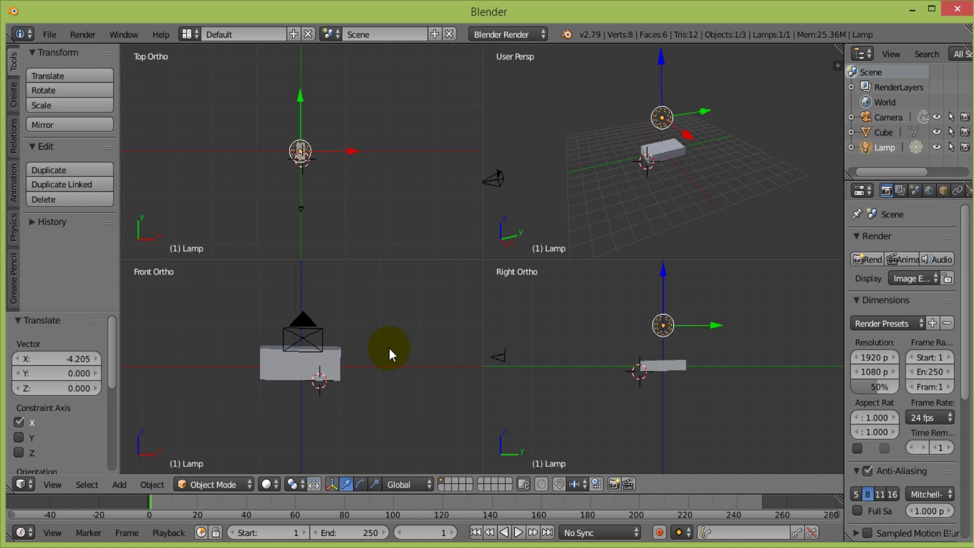
Lower the lamp just above the box and nudge it 0.157 along X.
scroll(389, 348, "down", 2)
scroll(389, 348, "down", 1)
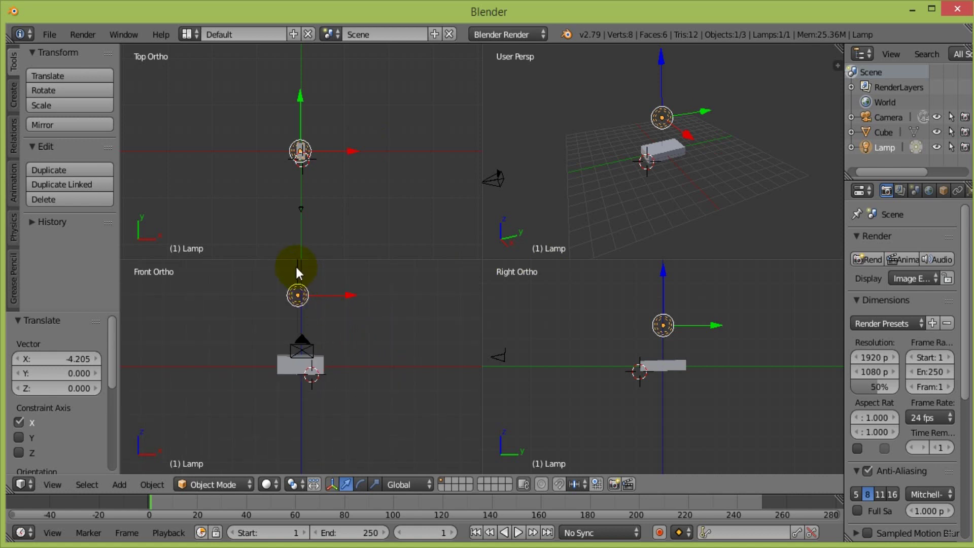
left_click_drag(297, 266, 301, 283)
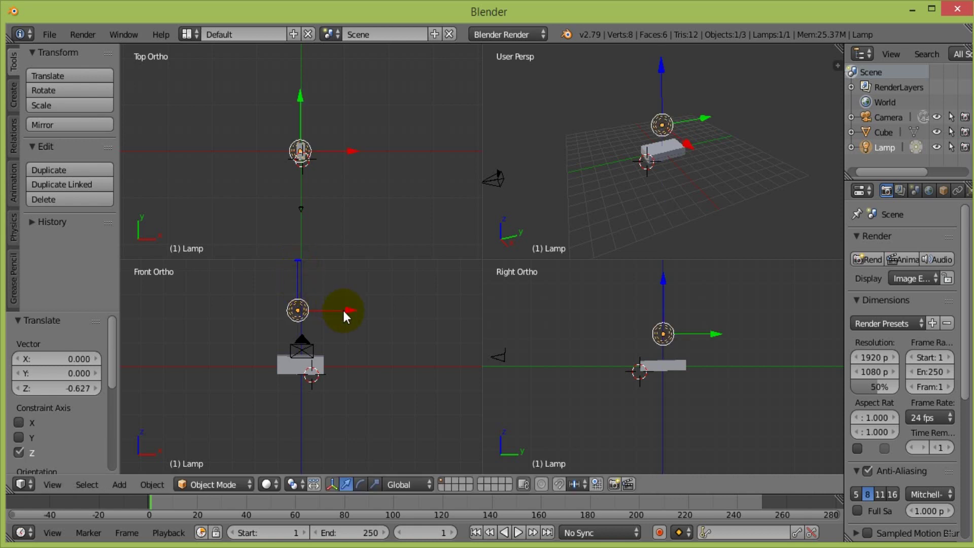
left_click_drag(343, 308, 348, 313)
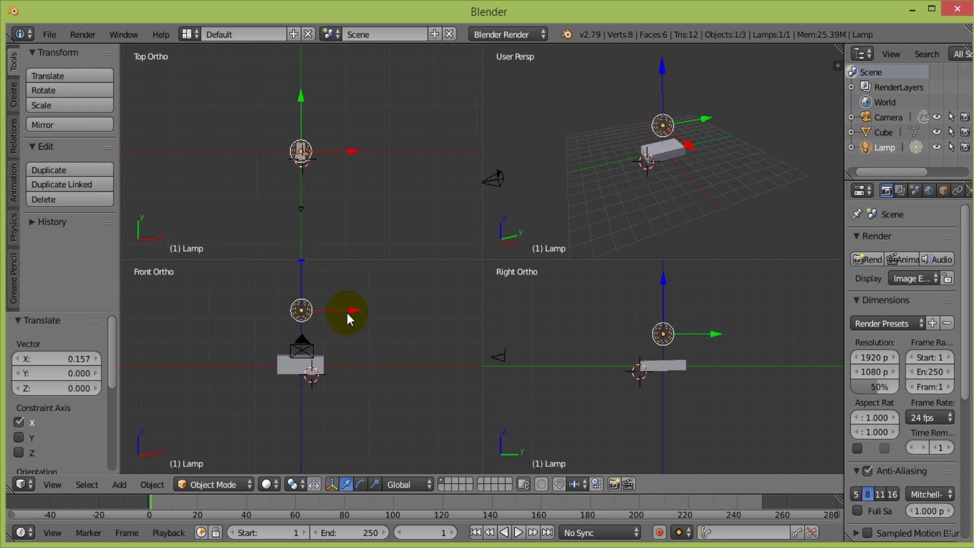
Test-render the lamp position, undo its X shift, move it up along Y, and render again.
left_click(78, 35)
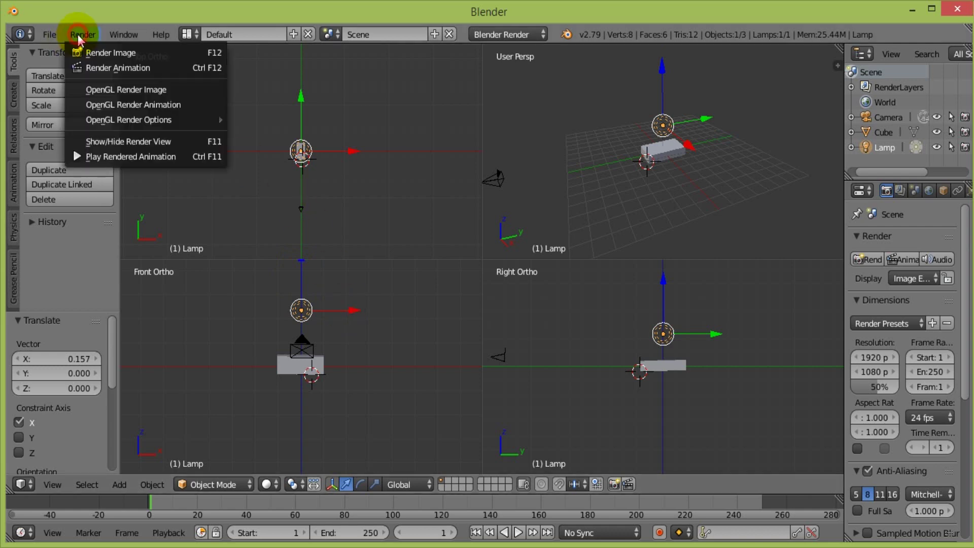
left_click(99, 52)
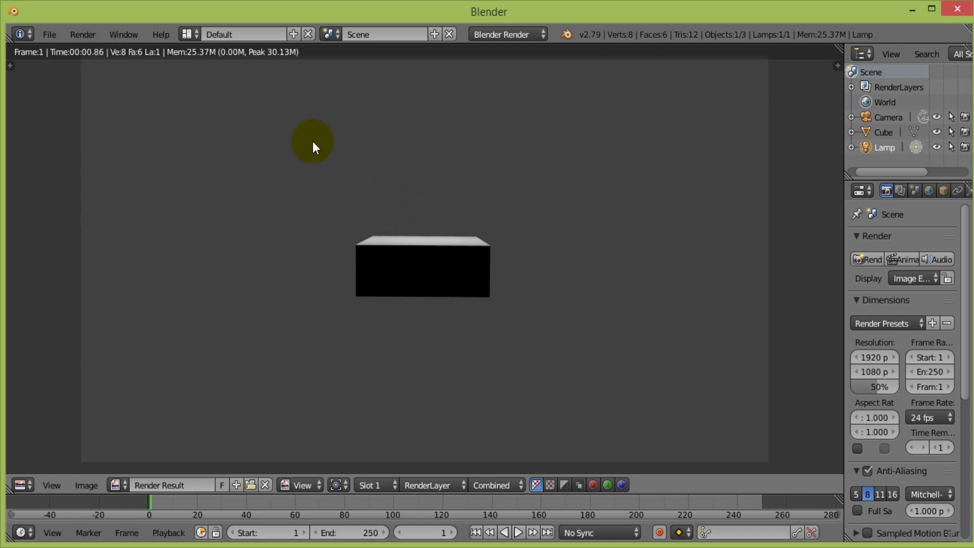
key("Escape")
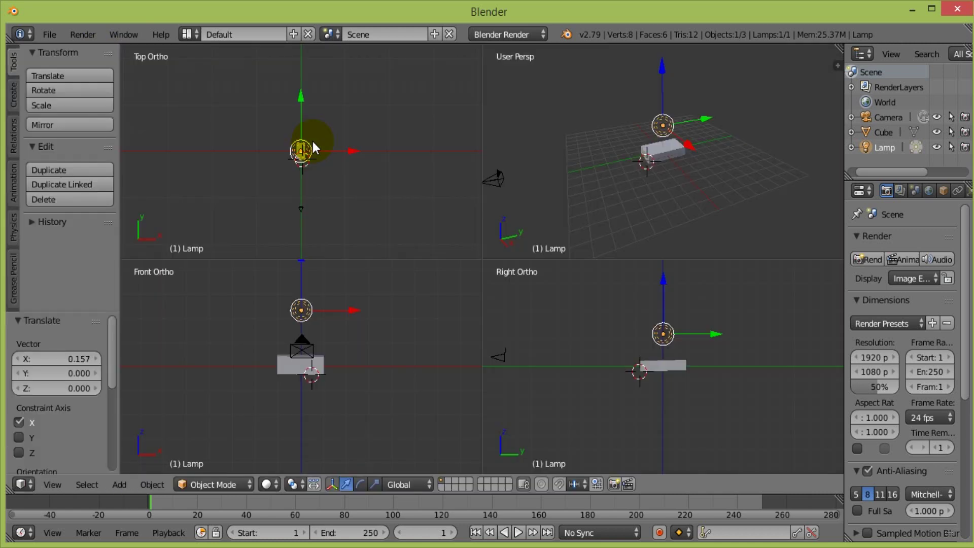
left_click(313, 147)
left_click_drag(301, 93, 298, 75)
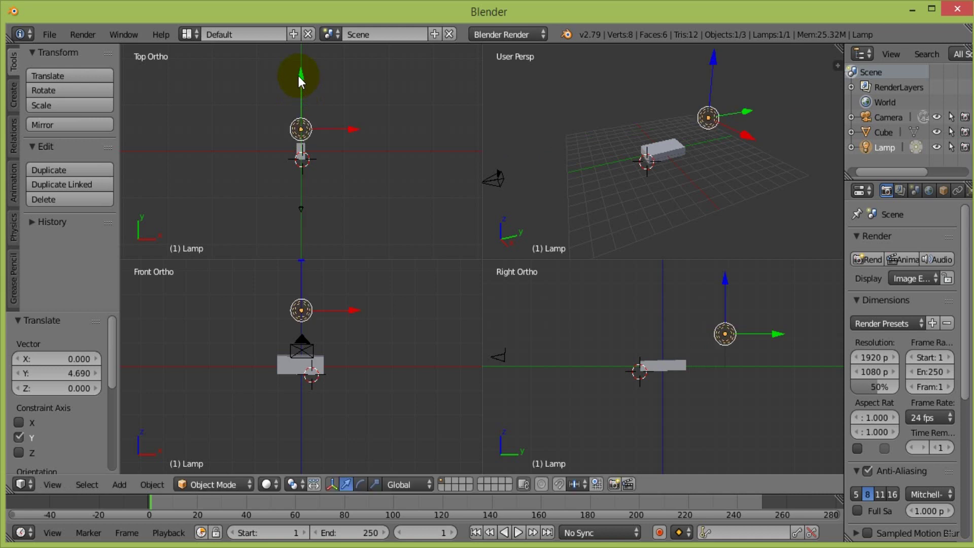
left_click(78, 36)
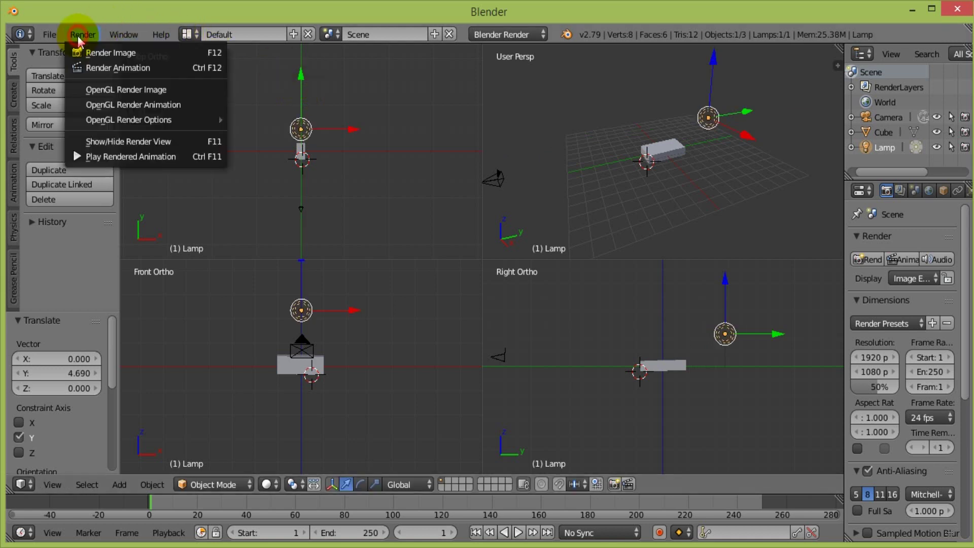
left_click(99, 56)
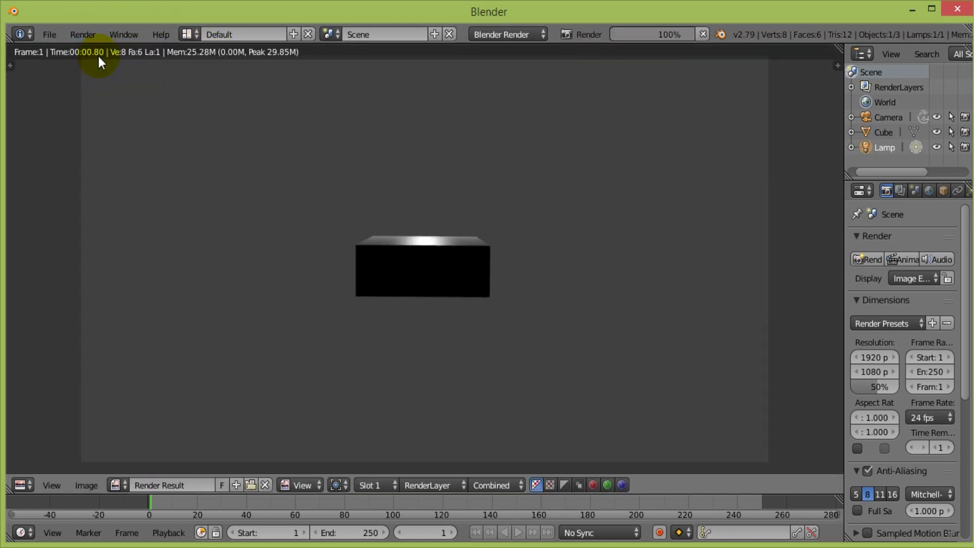
key("Escape")
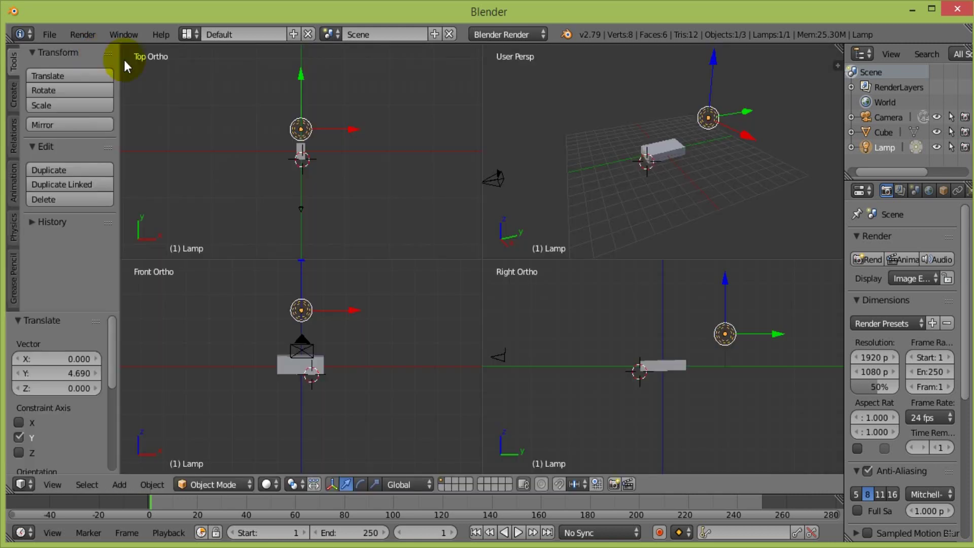
Move the lamp to Y -9.866 and render the flat box lit in grey.
left_click_drag(302, 75, 310, 119)
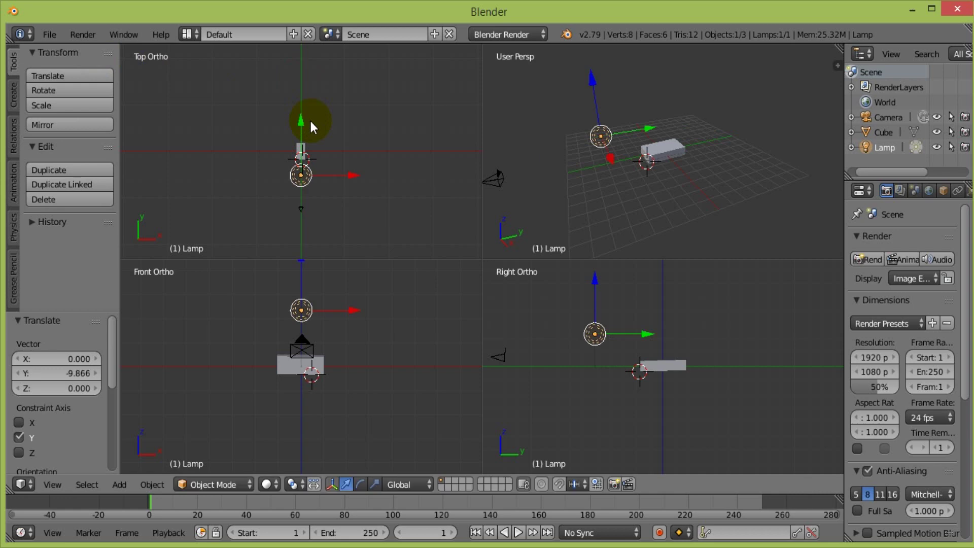
left_click(82, 33)
left_click(106, 52)
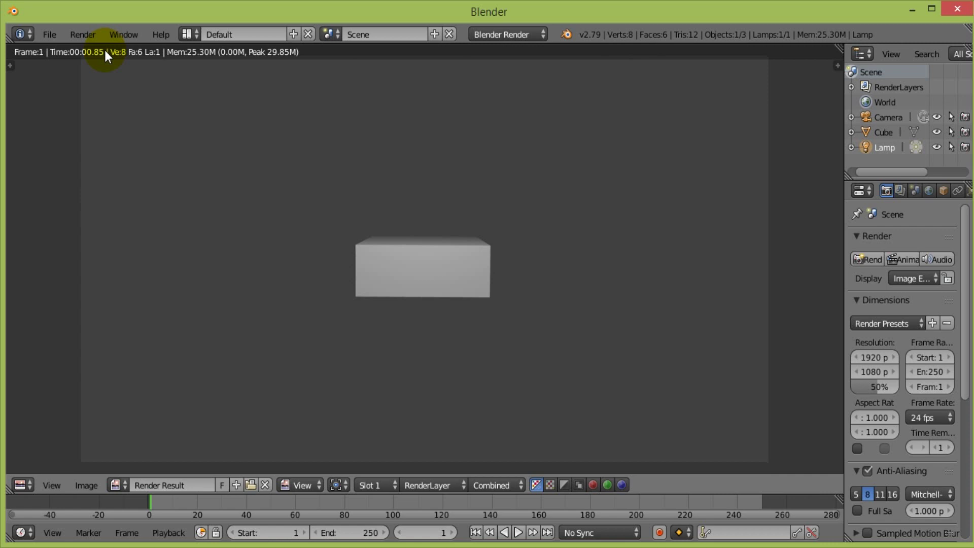
Tilt the cube -11.3° about X with the rotate manipulator and render a test image.
key("Escape")
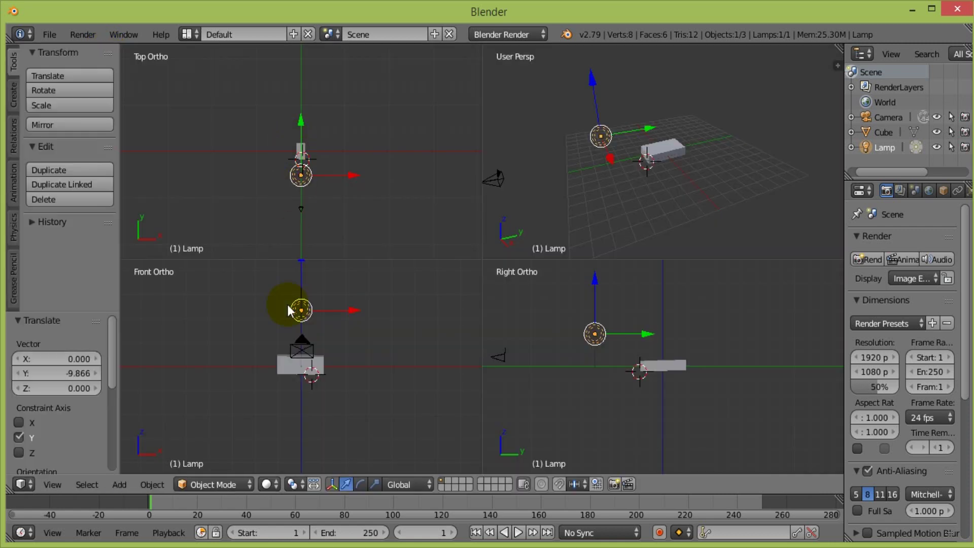
right_click(295, 364)
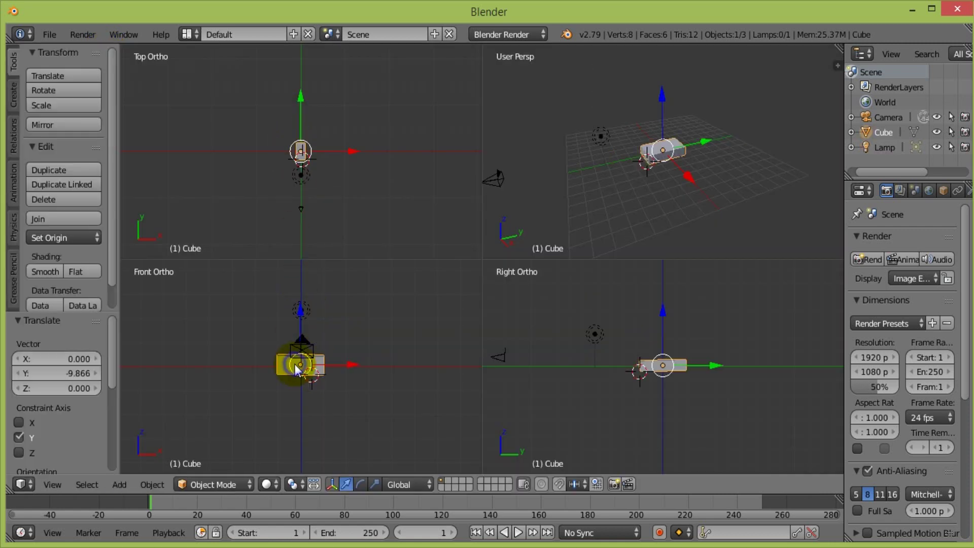
left_click(361, 485)
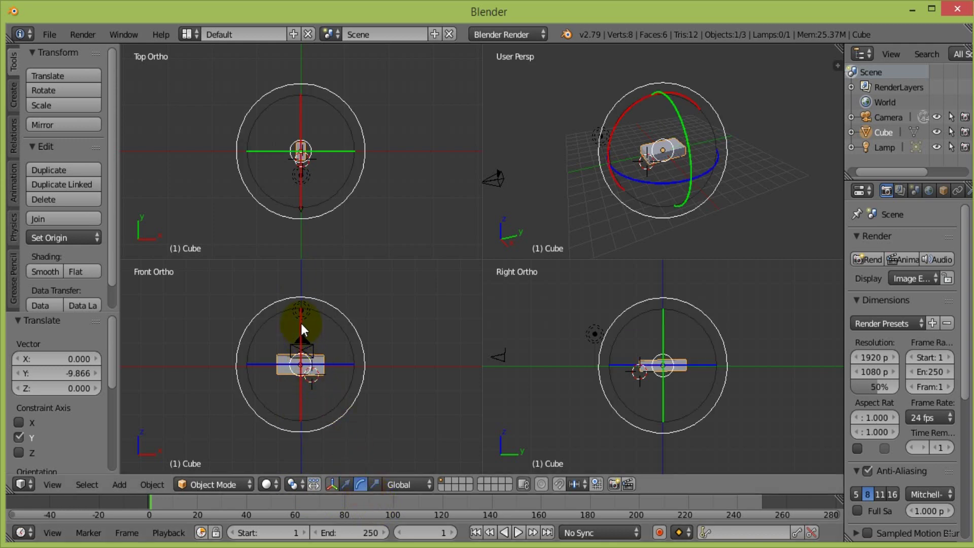
left_click_drag(302, 330, 301, 331)
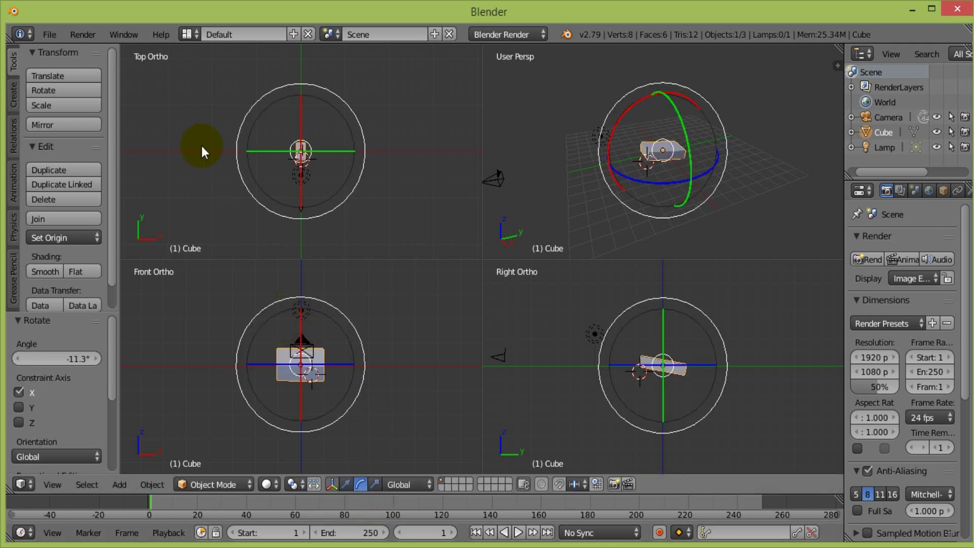
left_click(83, 33)
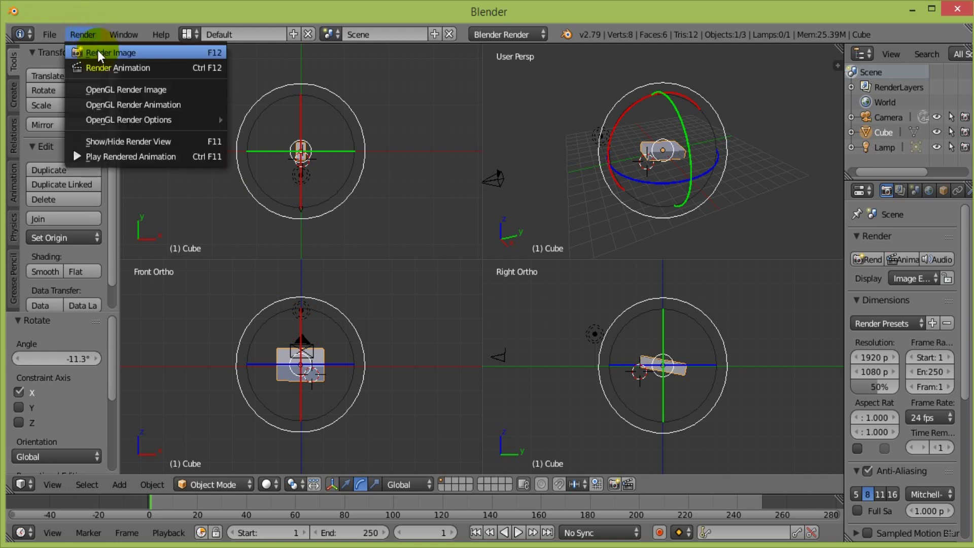
left_click(98, 52)
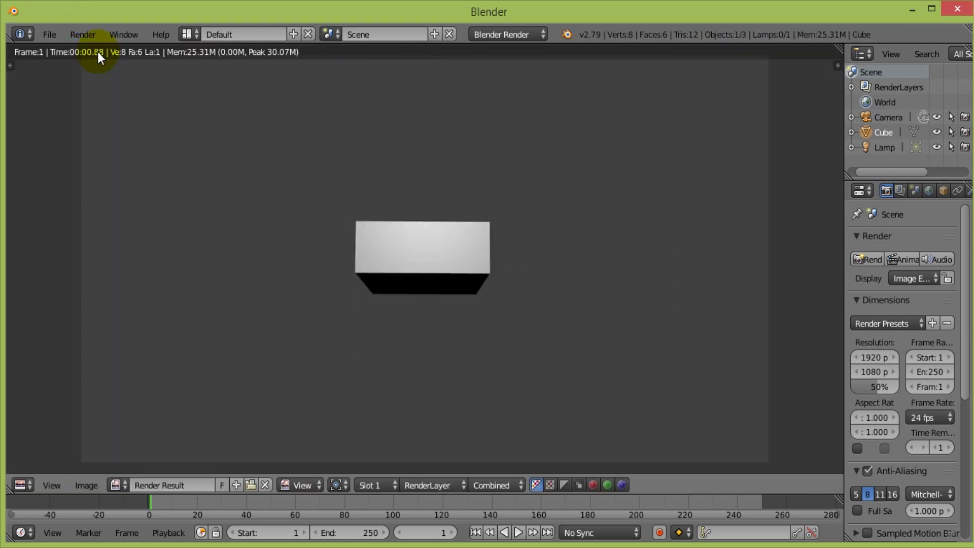
Increase the cube's X tilt to -28.4° and render it again.
key("Escape")
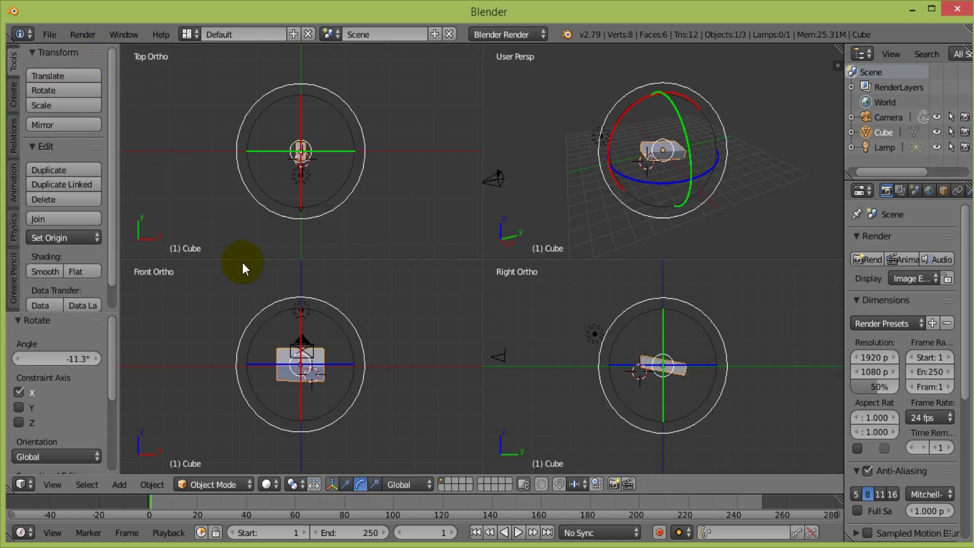
left_click_drag(301, 392, 303, 369)
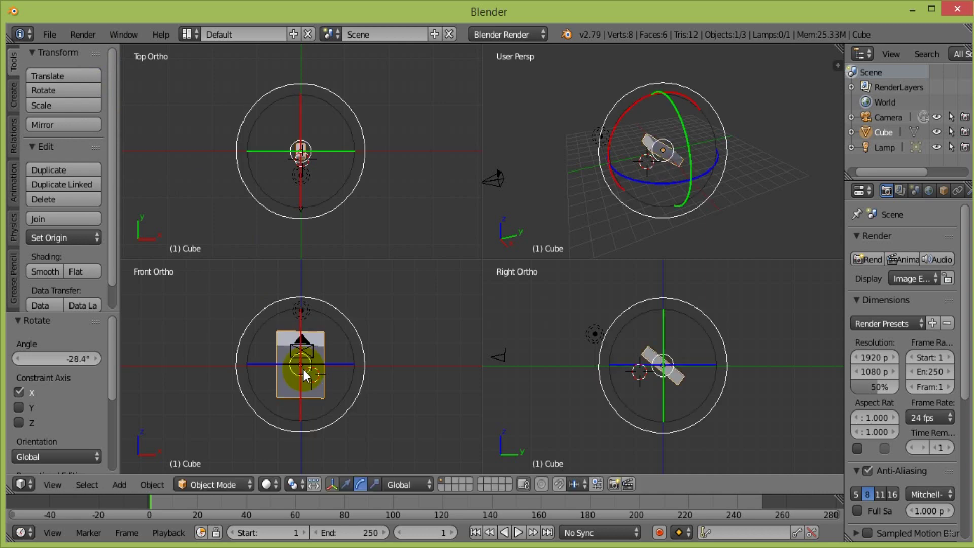
left_click(83, 34)
left_click(97, 53)
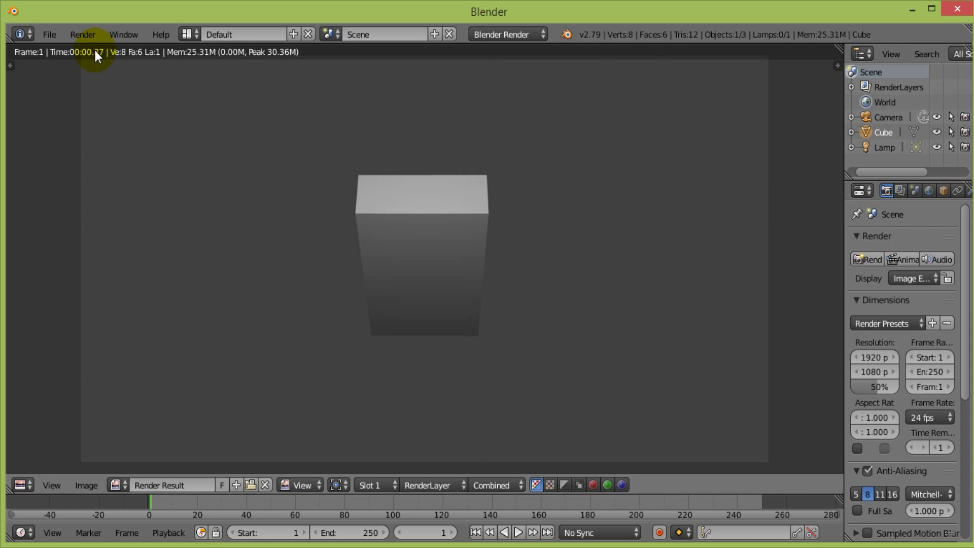
Leave the render and zoom the viewports in closer on the tilted cube.
key("Escape")
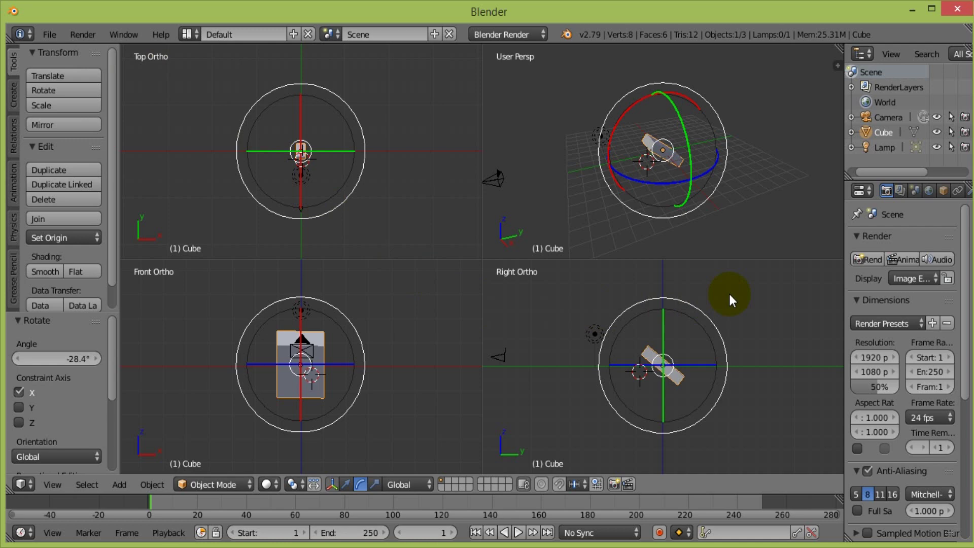
scroll(730, 300, "up", 1)
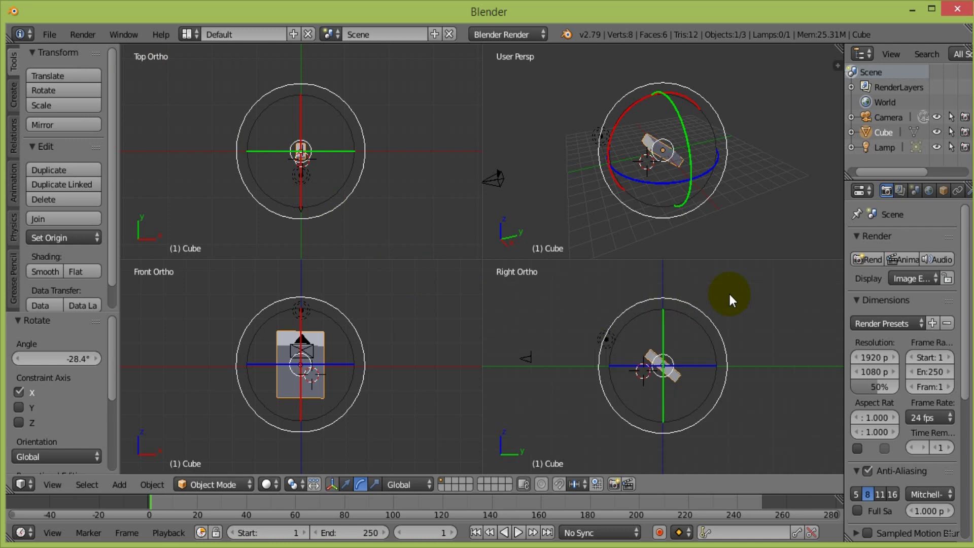
scroll(730, 299, "up", 1)
scroll(730, 299, "up", 2)
scroll(731, 301, "up", 2)
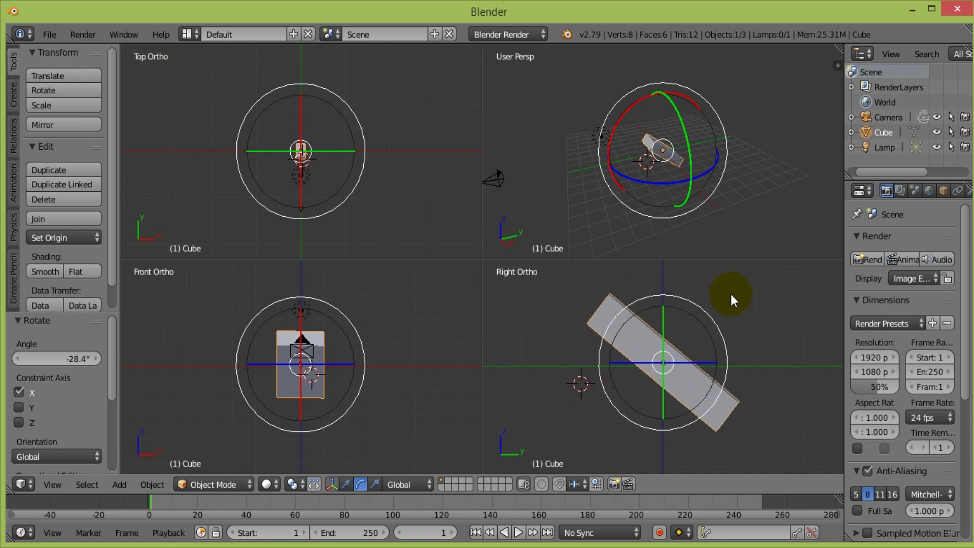
scroll(695, 156, "up", 1)
scroll(694, 156, "up", 2)
scroll(695, 156, "up", 2)
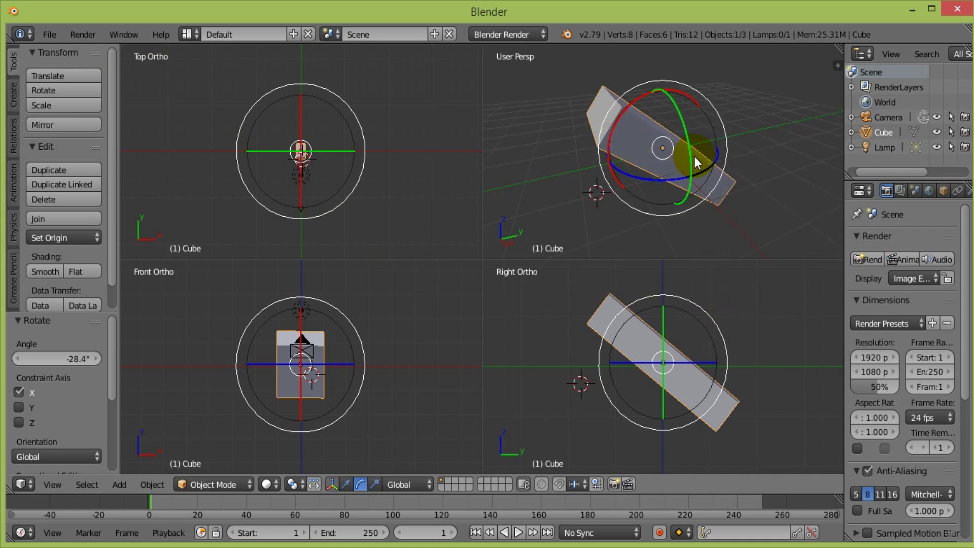
scroll(694, 156, "up", 1)
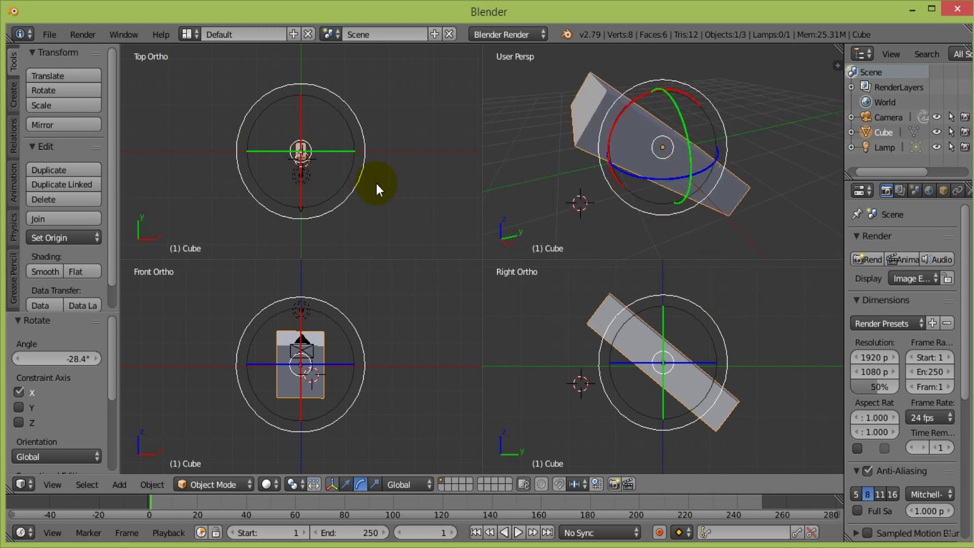
scroll(375, 181, "up", 2)
scroll(378, 183, "up", 1)
scroll(380, 181, "up", 3)
scroll(381, 184, "up", 3)
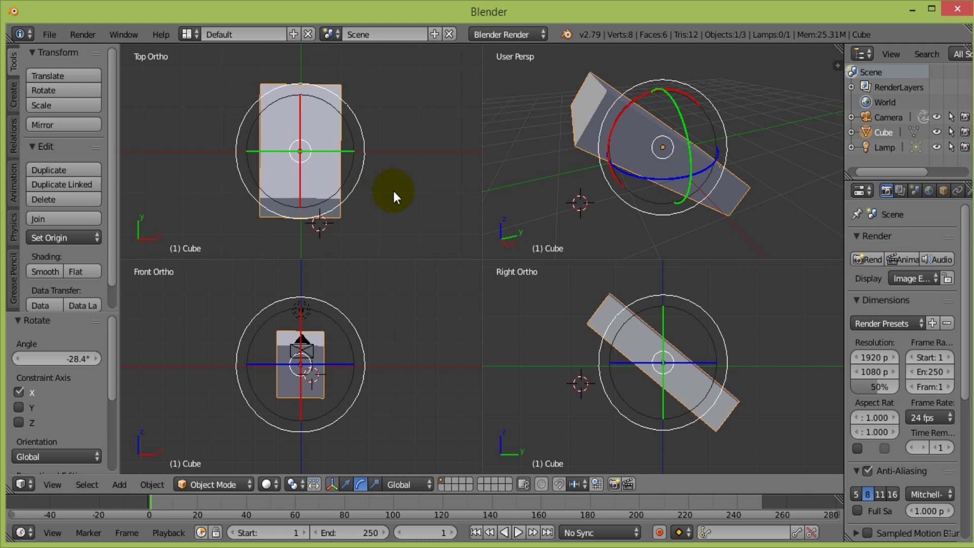
scroll(393, 191, "up", 1)
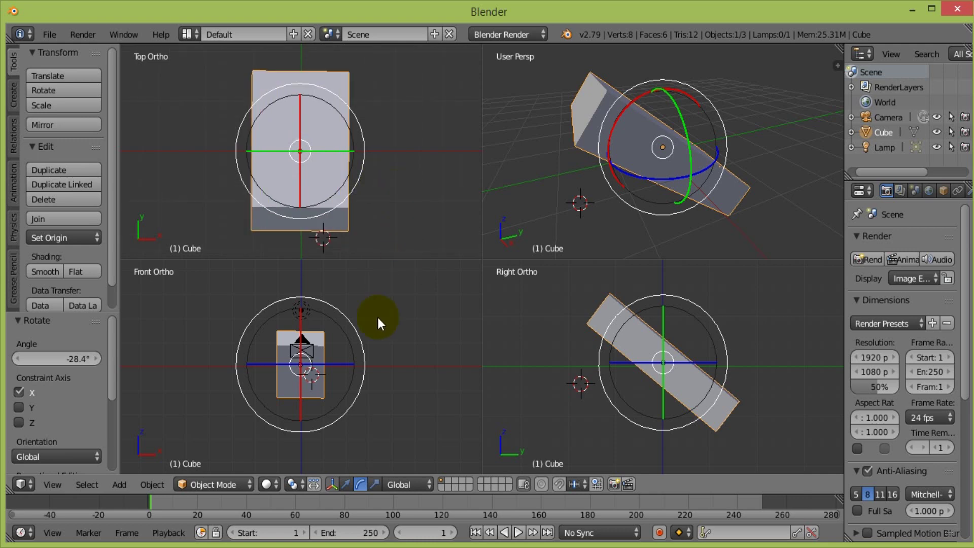
scroll(374, 409, "up", 2)
scroll(374, 409, "up", 1)
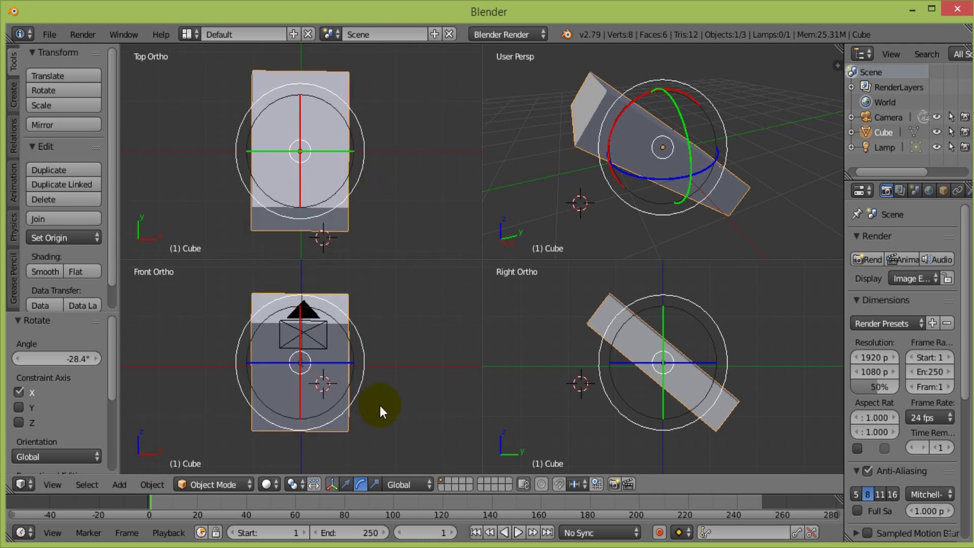
scroll(380, 406, "up", 1)
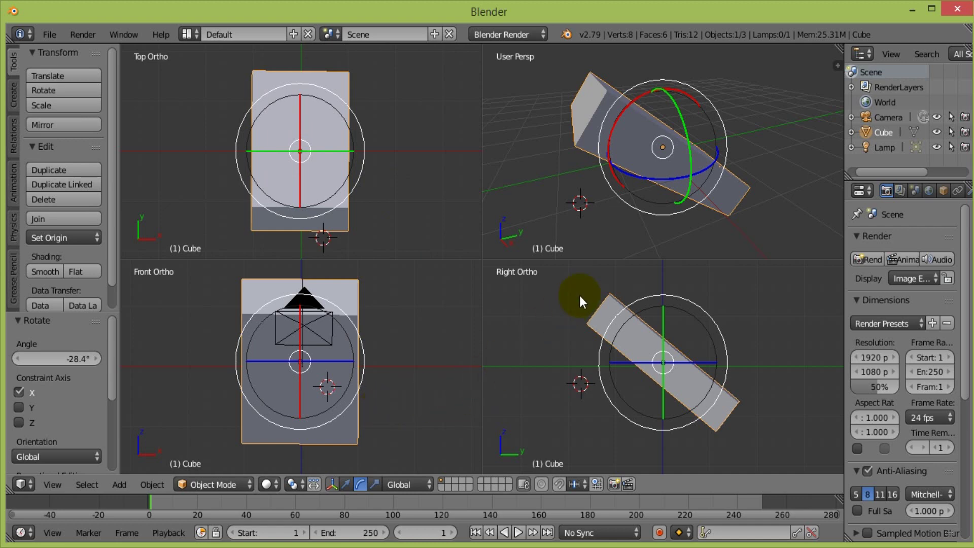
Render the -28.4° tilted cube once more and return to the four 3D views.
left_click(92, 35)
left_click(96, 53)
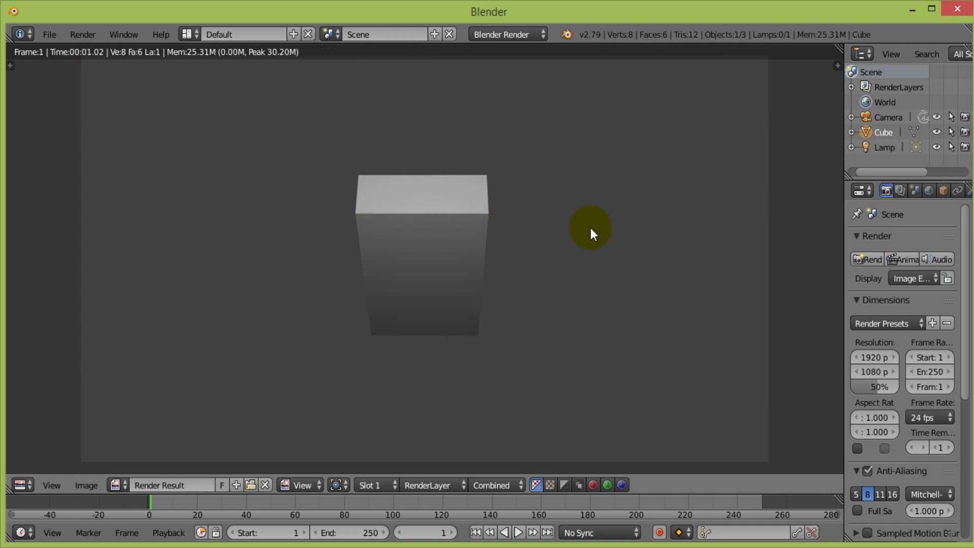
key("Escape")
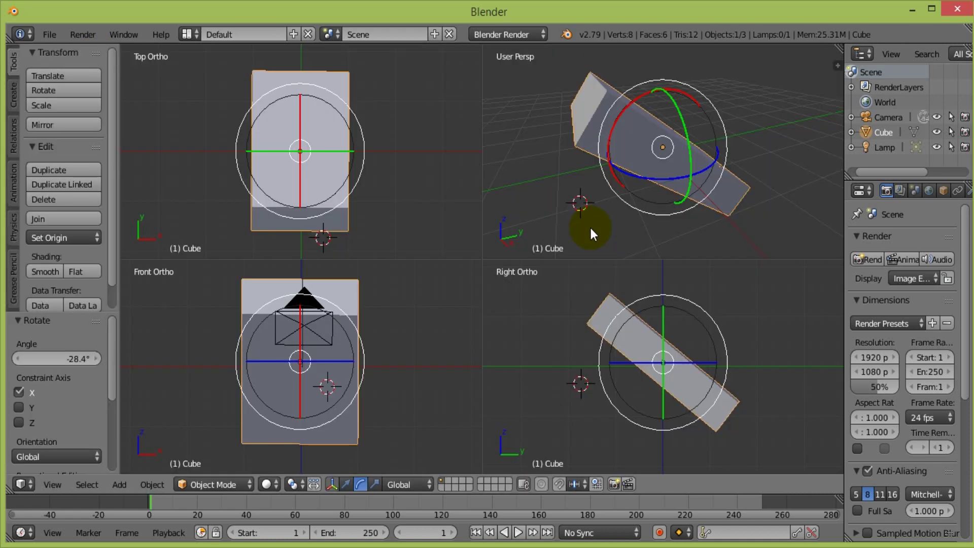